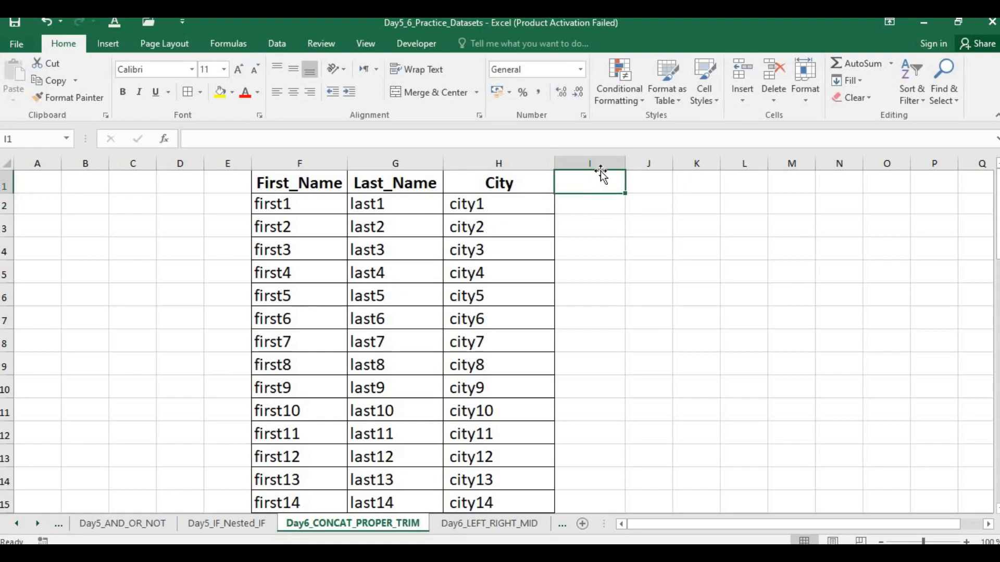
Step: Increase the font size of the empty columns I to K to 18
{"action": "left_click_drag", "start_coordinate": [623, 162], "coordinate": [697, 163]}
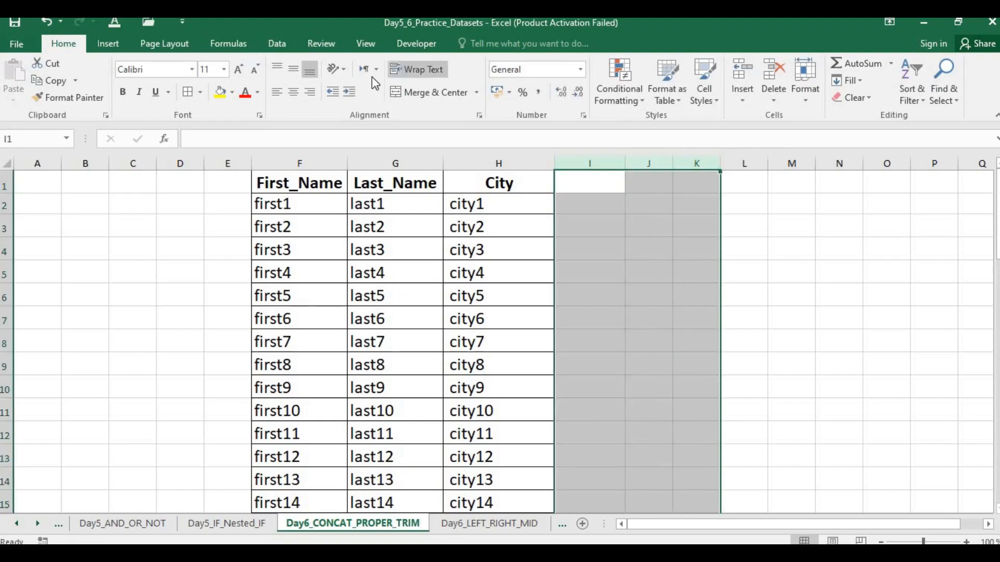
{"action": "left_click", "coordinate": [239, 72]}
{"action": "left_click", "coordinate": [239, 73]}
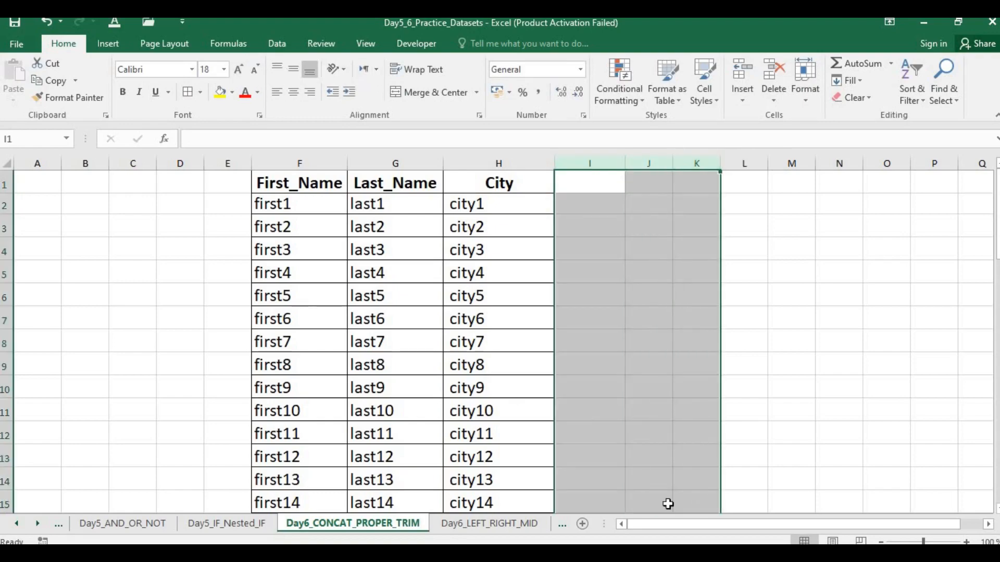
{"action": "left_click_drag", "start_coordinate": [748, 526], "coordinate": [771, 526]}
{"action": "left_click", "coordinate": [595, 295]}
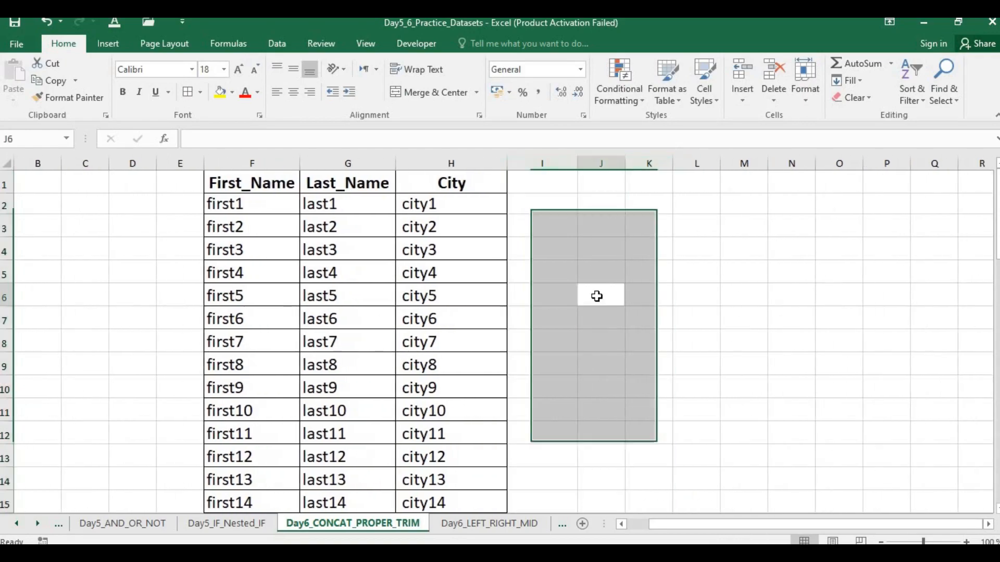
Step: Enter the formula =LEFT("Pakistan") in cell I2, without a character count
{"action": "left_click", "coordinate": [549, 208]}
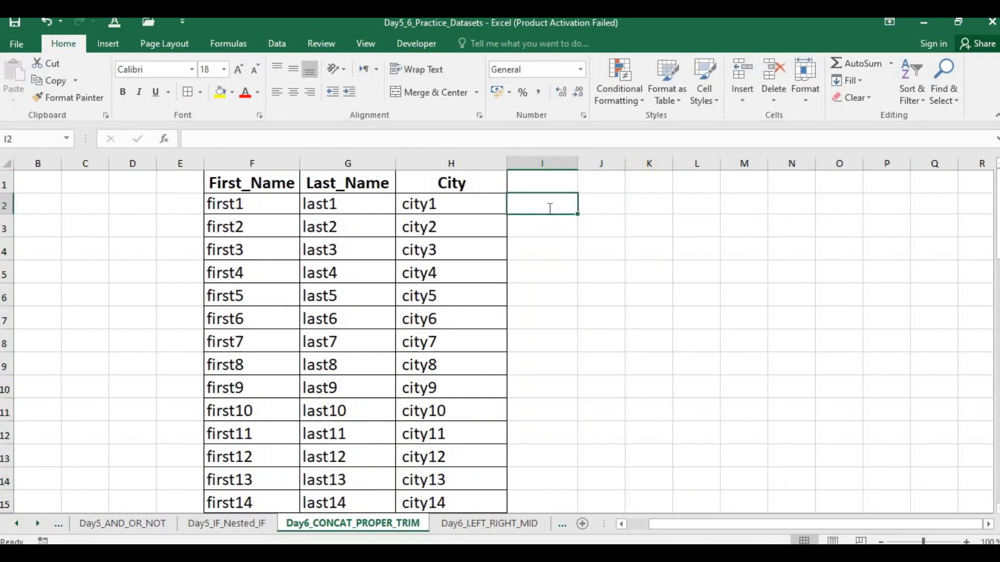
{"action": "type", "text": "=left"}
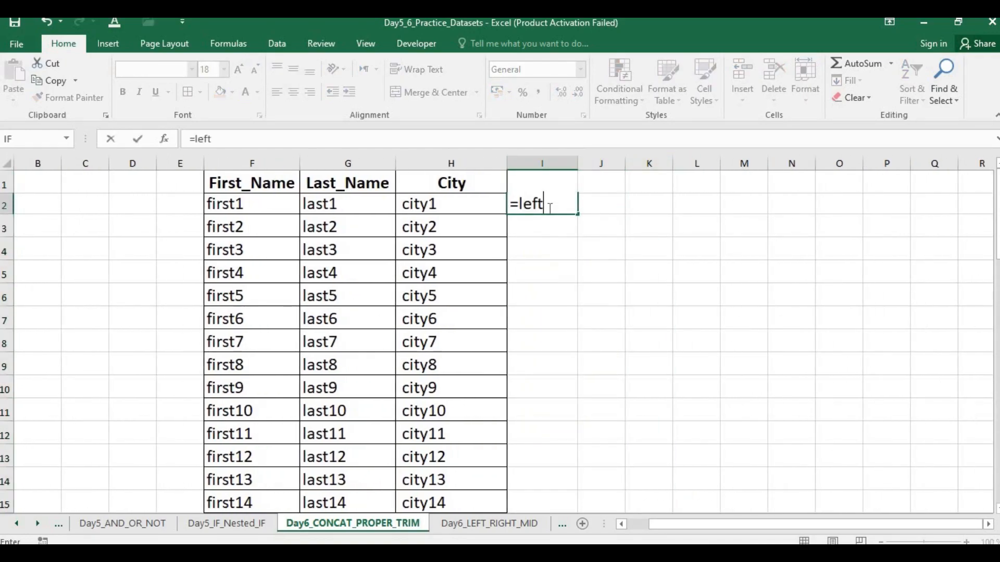
{"action": "type", "text": "("}
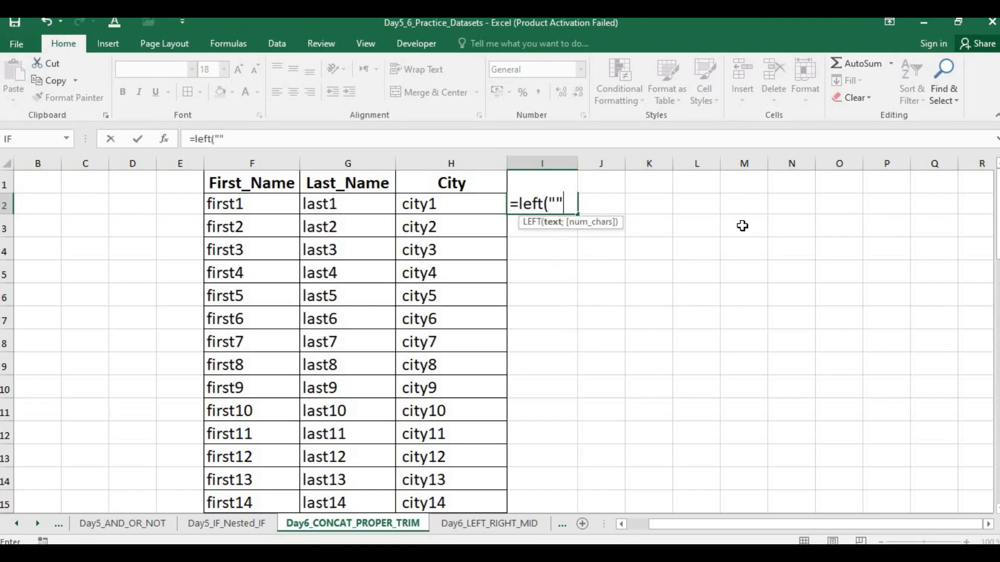
{"action": "type", "text": "\"\""}
{"action": "key", "text": "BackSpace"}
{"action": "type", "text": "Pakistan"}
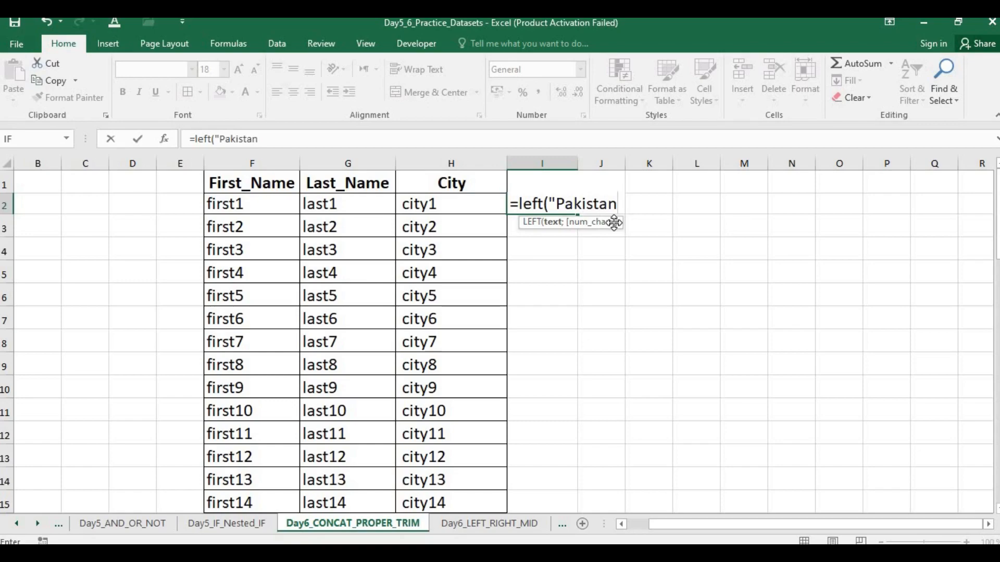
{"action": "type", "text": "\")"}
{"action": "key", "text": "Return"}
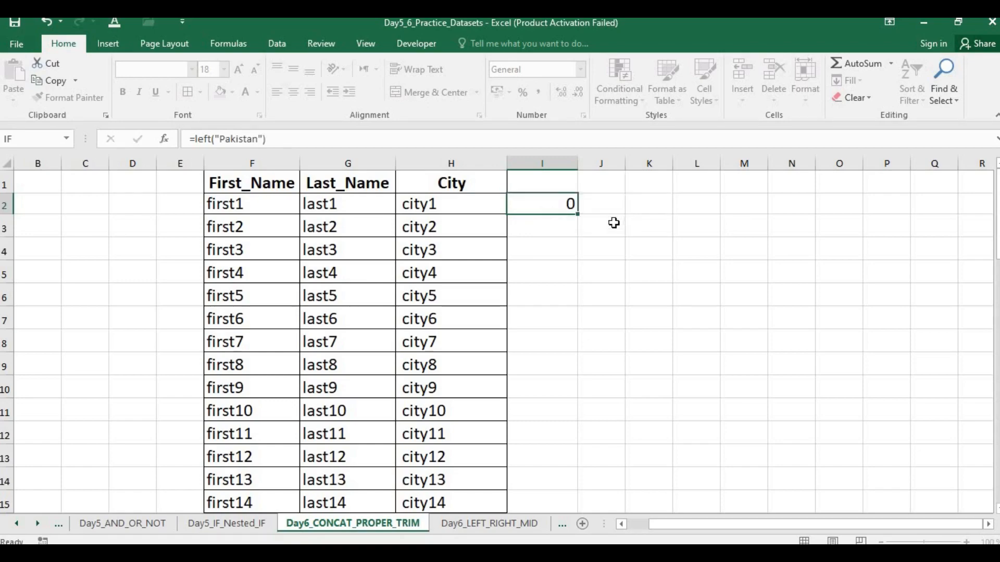
Step: Add a character count of 4 to the I2 formula so it reads =LEFT("Pakistan";4)
{"action": "left_click", "coordinate": [556, 199]}
{"action": "double_click", "coordinate": [557, 200]}
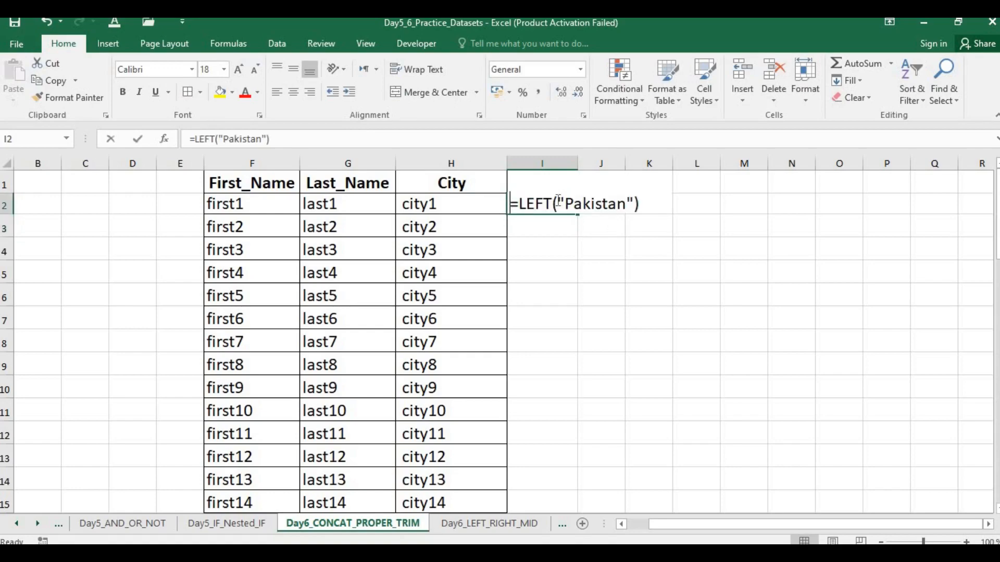
{"action": "left_click", "coordinate": [635, 205]}
{"action": "type", "text": ","}
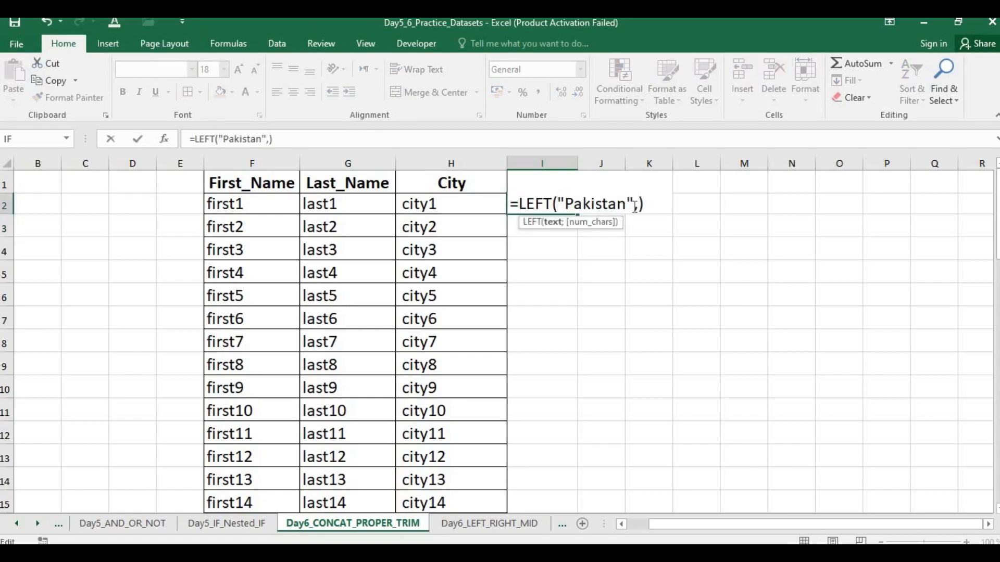
{"action": "type", "text": "4"}
{"action": "key", "text": "Return"}
{"action": "key", "text": "Return"}
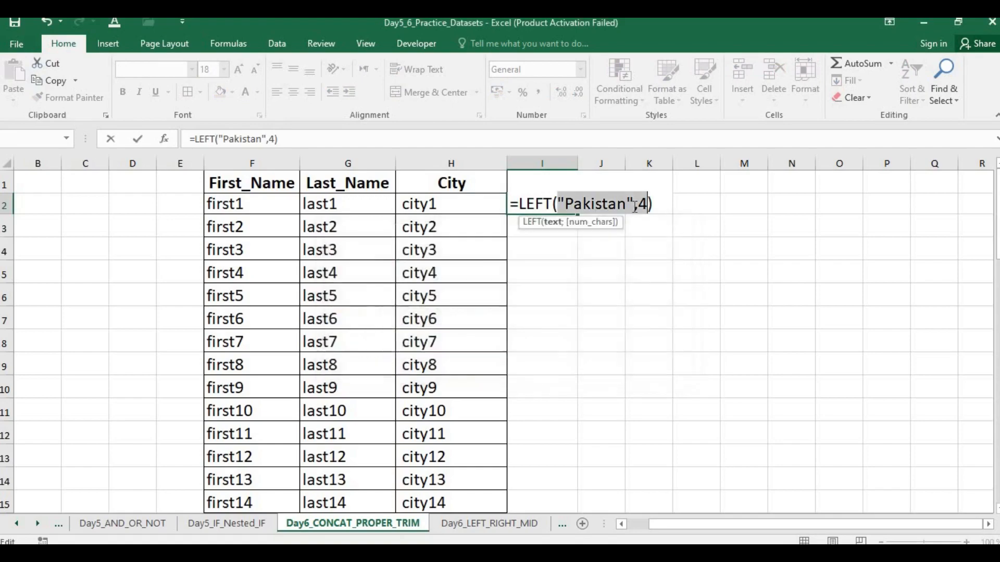
{"action": "left_click", "coordinate": [639, 206]}
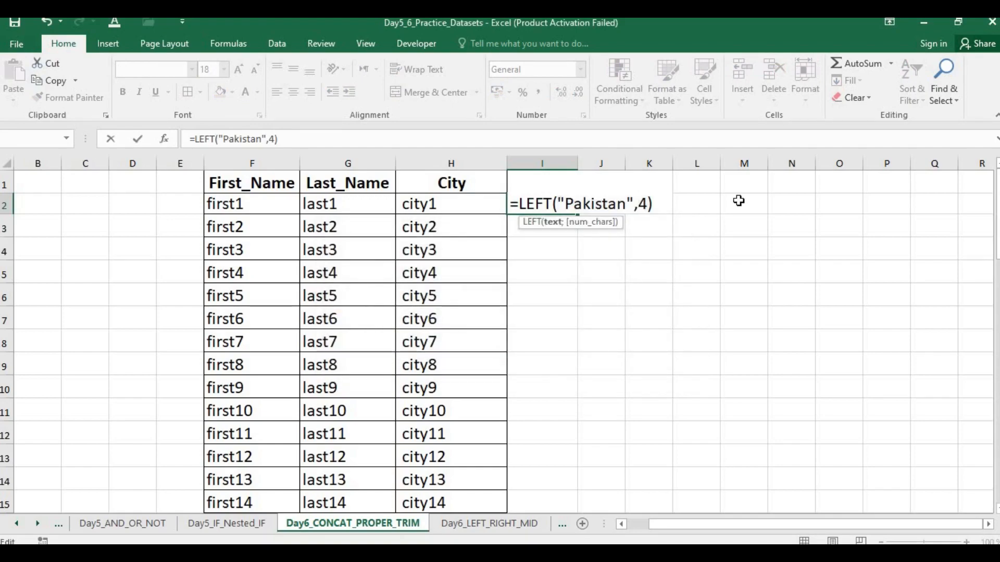
{"action": "key", "text": "Return"}
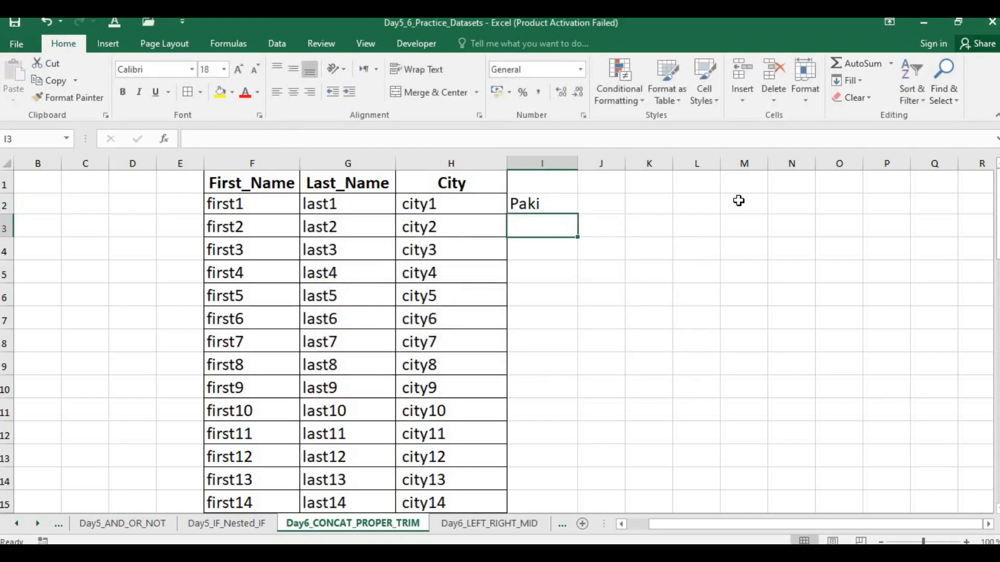
Step: Set the character count in the I2 LEFT formula to 3
{"action": "left_click", "coordinate": [565, 205]}
{"action": "double_click", "coordinate": [650, 205]}
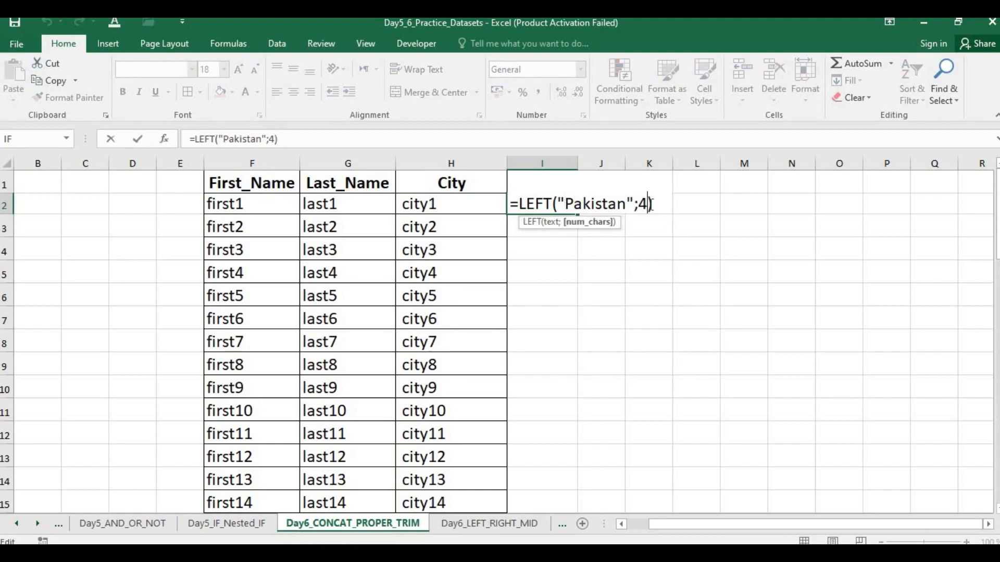
{"action": "key", "text": "BackSpace"}
{"action": "type", "text": "3"}
{"action": "key", "text": "Return"}
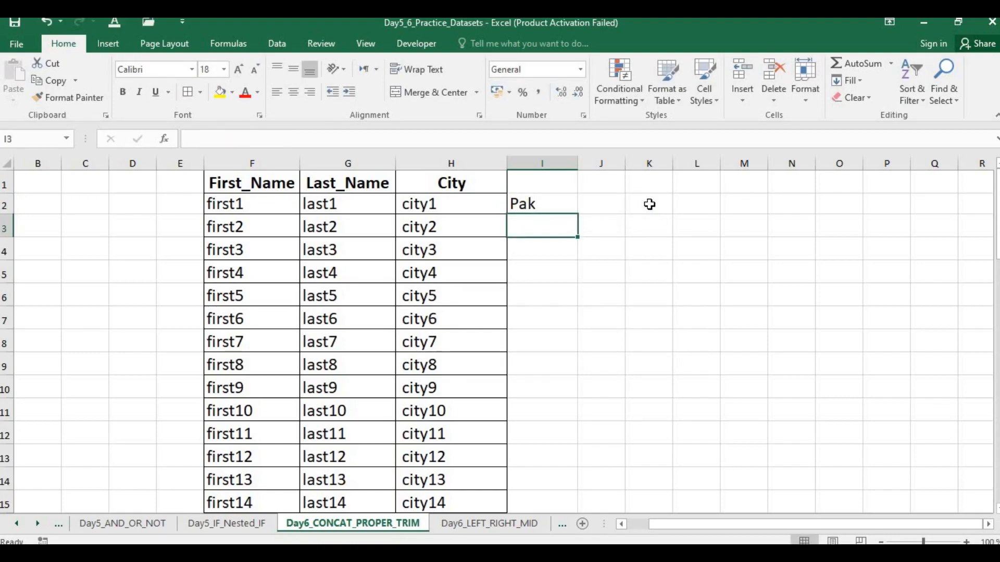
Step: On the Day6_LEFT_RIGHT_MID sheet, set the font size of the Product_Code column to 18
{"action": "left_click", "coordinate": [530, 524]}
{"action": "left_click", "coordinate": [407, 340]}
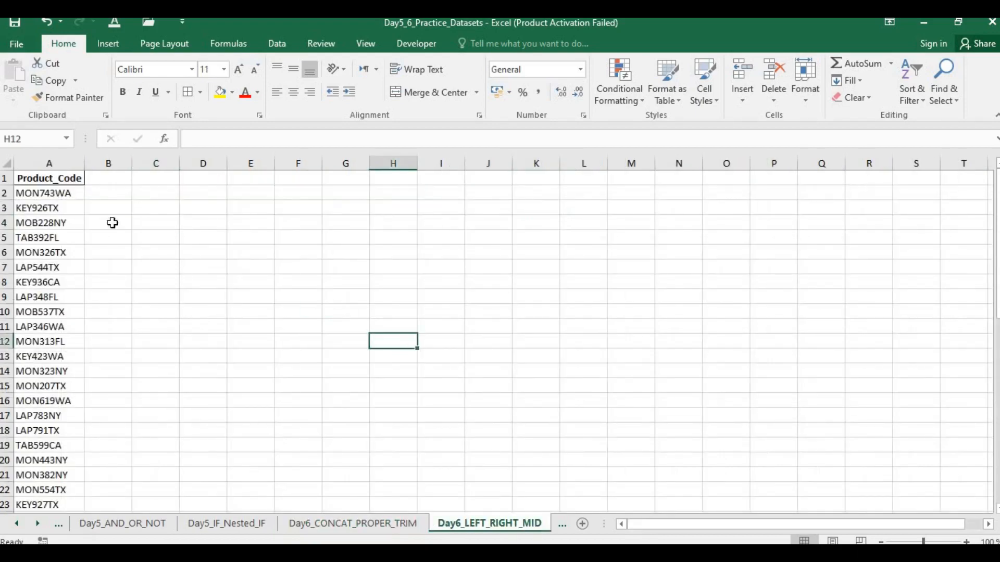
{"action": "left_click", "coordinate": [67, 163]}
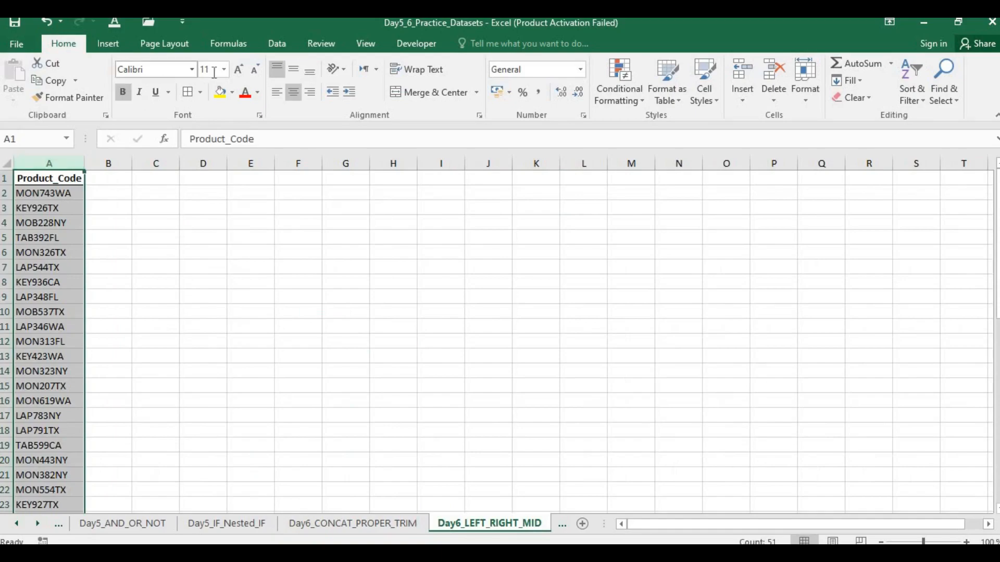
{"action": "left_click", "coordinate": [214, 73]}
{"action": "type", "text": "18"}
{"action": "key", "text": "Return"}
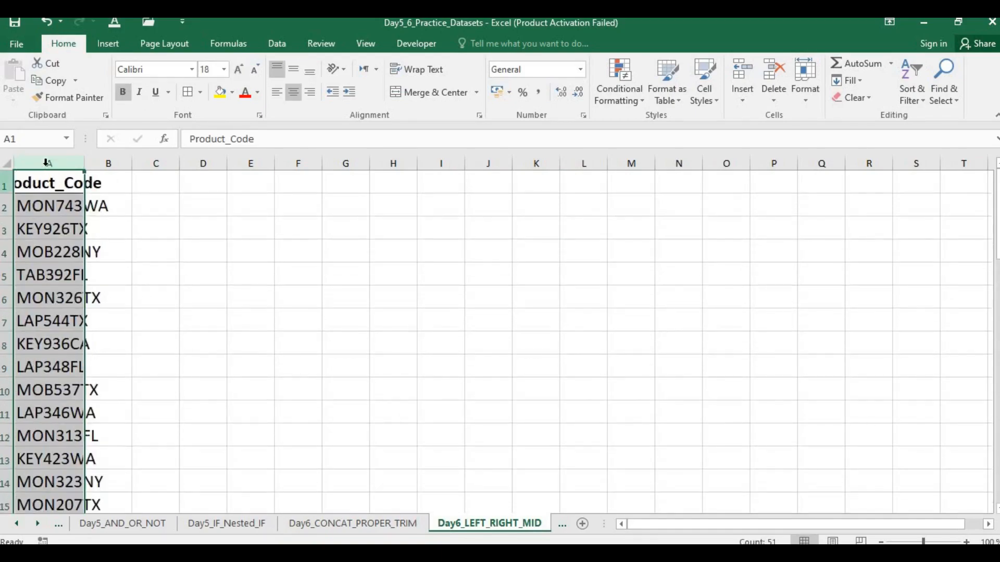
Step: Move the Product_Code column from column A to column C
{"action": "left_click_drag", "start_coordinate": [46, 163], "coordinate": [74, 152]}
{"action": "key", "text": "ctrl+c"}
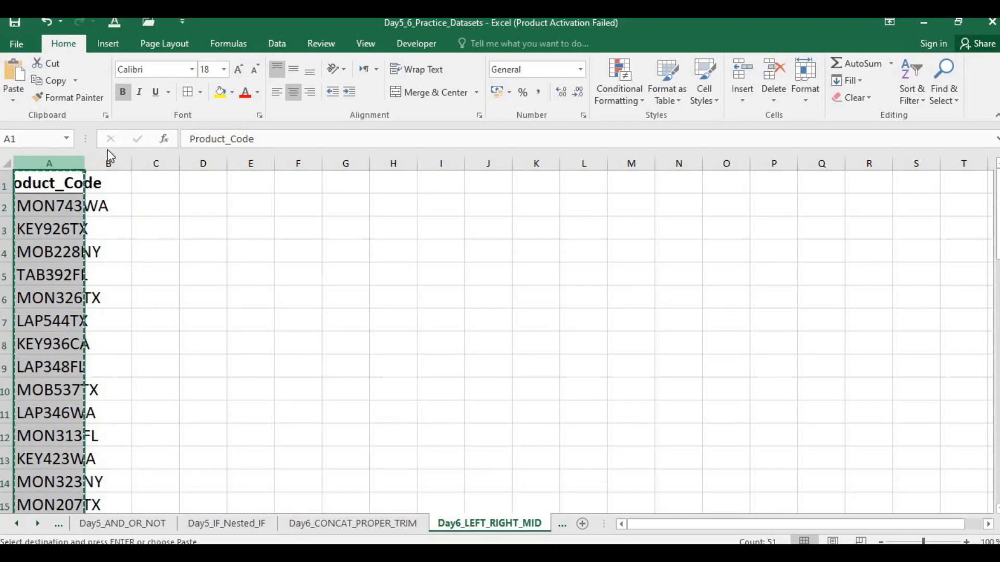
{"action": "left_click", "coordinate": [163, 157]}
{"action": "key", "text": "ctrl+v"}
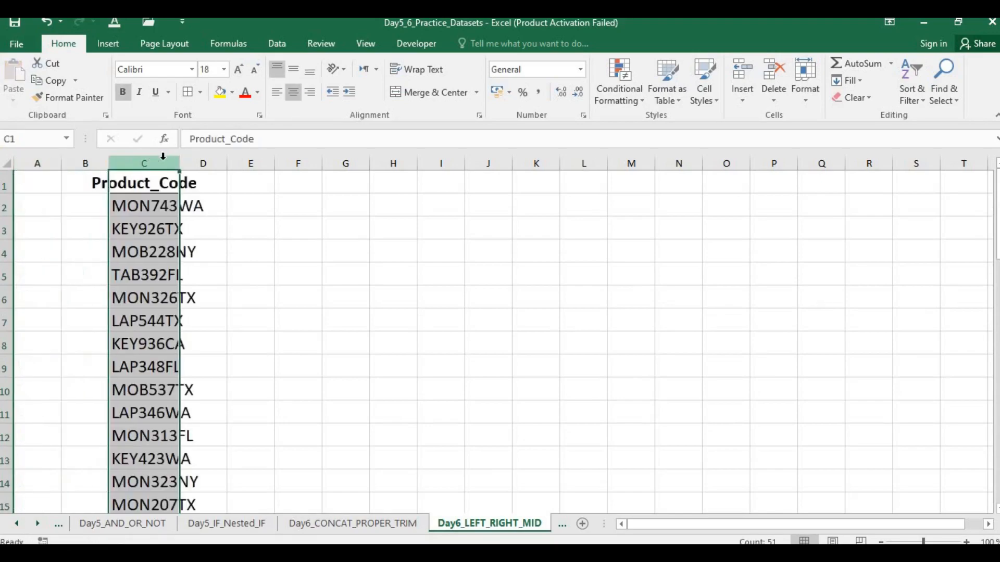
Step: Widen columns C and D so the product codes fit, and increase column D's font size to 12
{"action": "left_click_drag", "start_coordinate": [180, 156], "coordinate": [429, 159]}
{"action": "left_click", "coordinate": [330, 199]}
{"action": "left_click", "coordinate": [353, 163]}
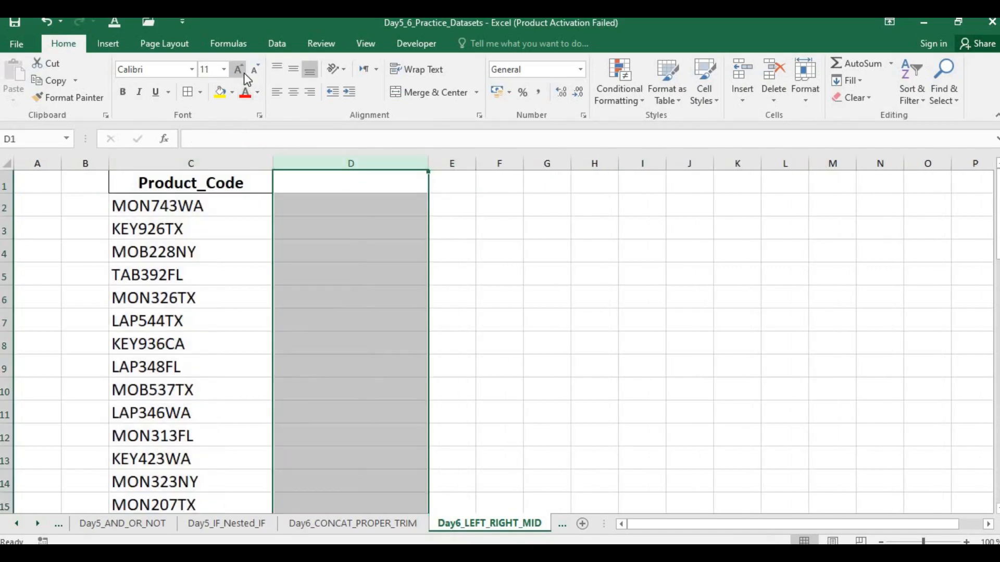
{"action": "left_click", "coordinate": [367, 213]}
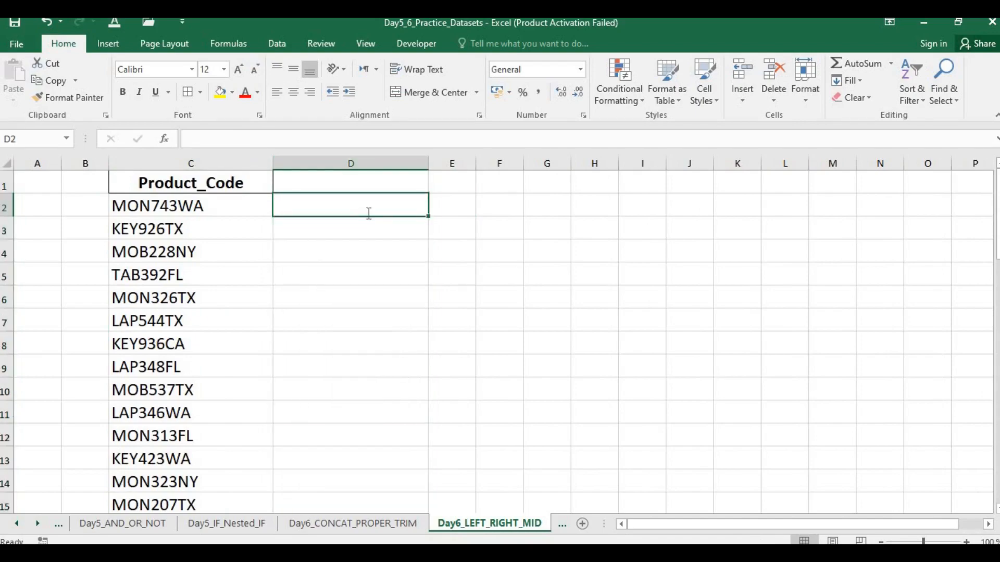
{"action": "type", "text": "=left"}
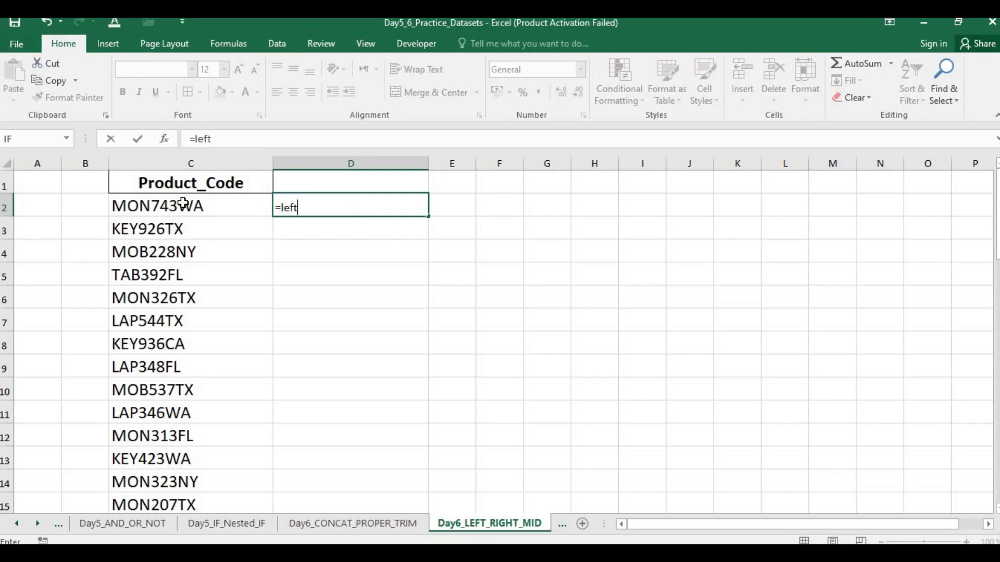
{"action": "type", "text": "("}
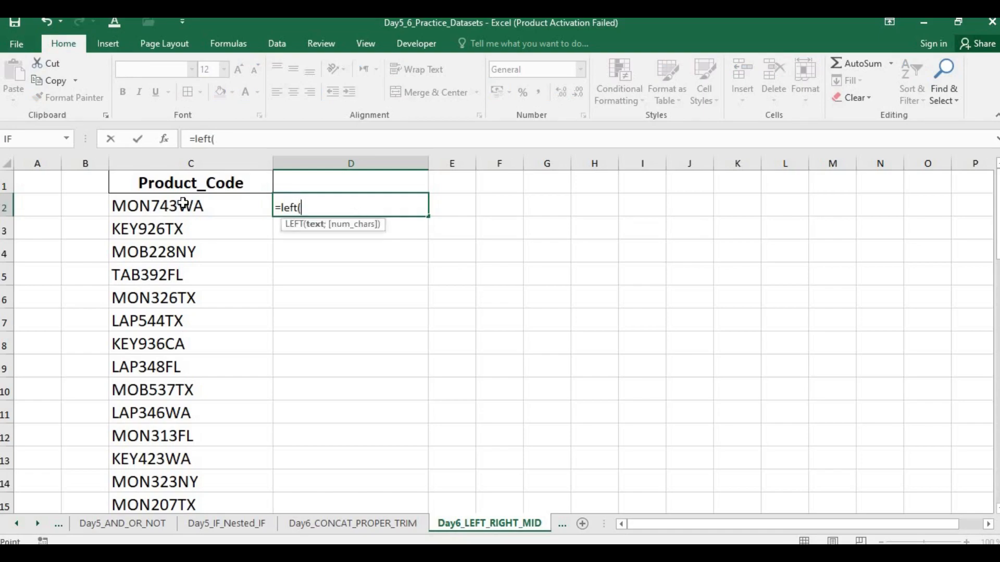
{"action": "left_click", "coordinate": [183, 204]}
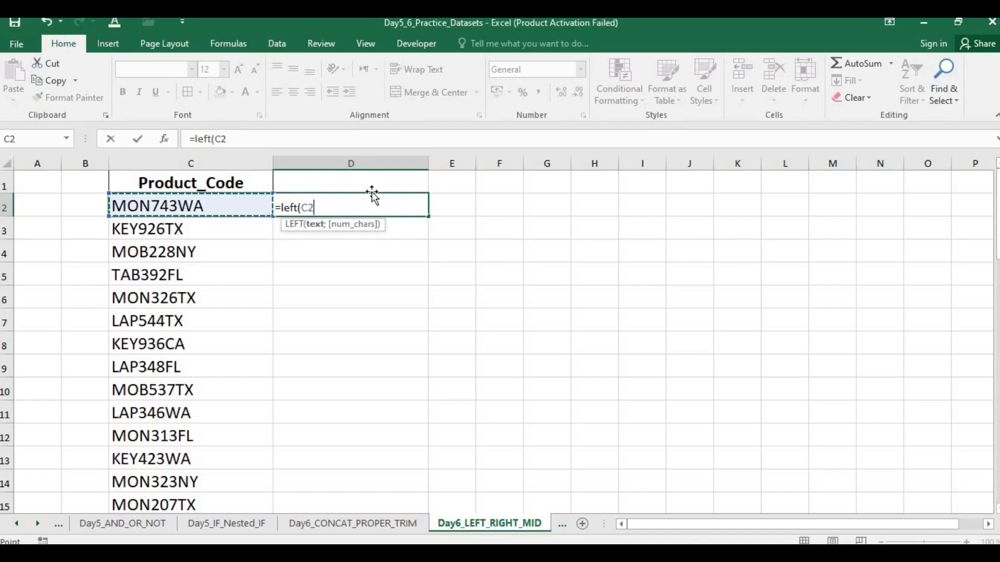
{"action": "type", "text": ",3"}
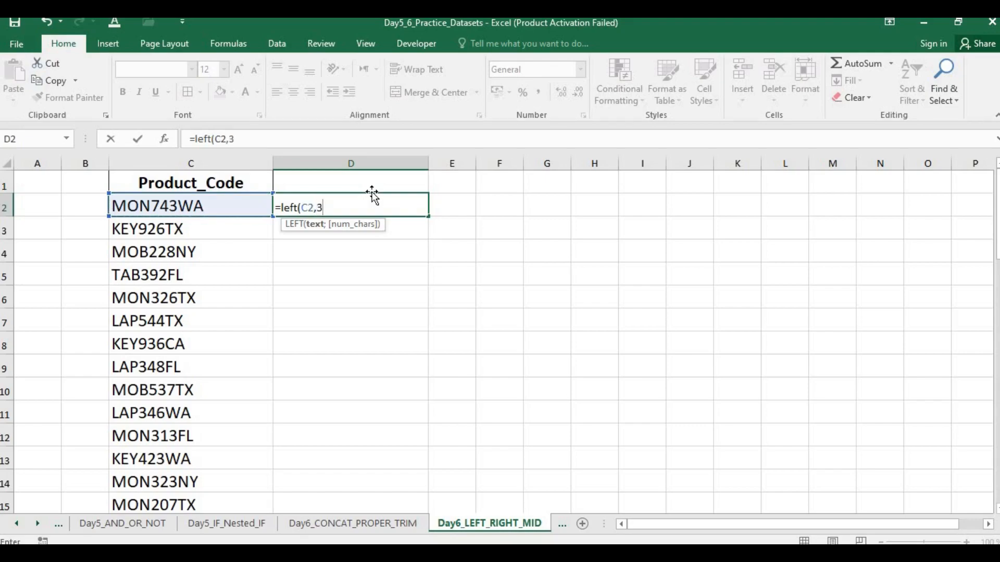
{"action": "key", "text": "BackSpace"}
{"action": "type", "text": "4)"}
{"action": "key", "text": "Return"}
{"action": "key", "text": "Return"}
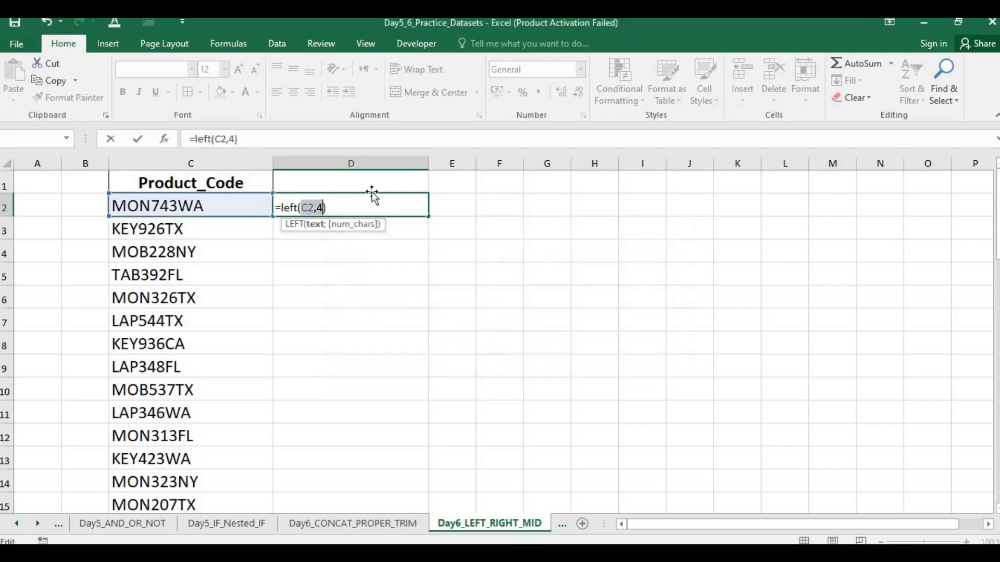
{"action": "key", "text": "BackSpace"}
{"action": "key", "text": "BackSpace"}
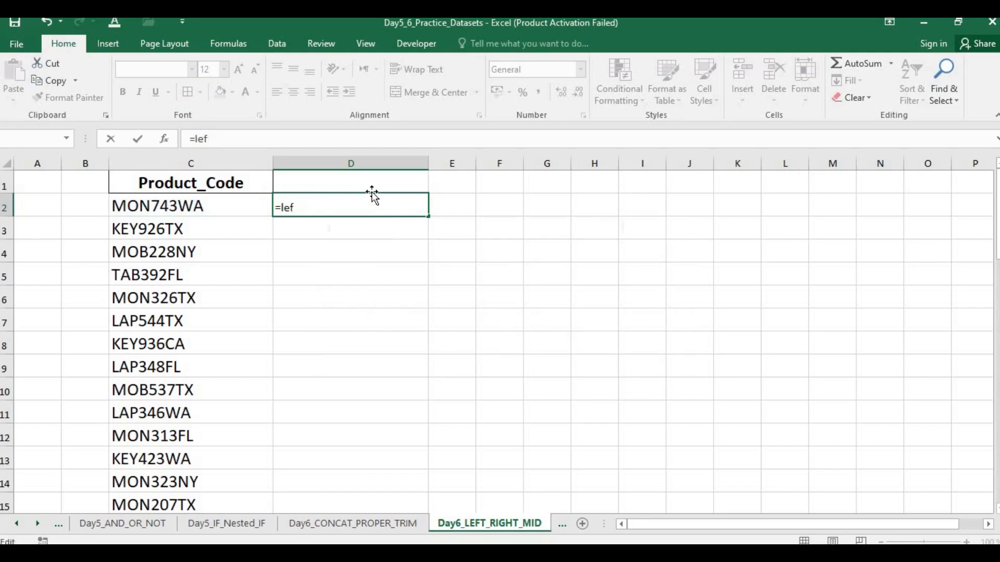
{"action": "key", "text": "Escape"}
Step: Increase the font size of column D to 22
{"action": "left_click", "coordinate": [381, 156]}
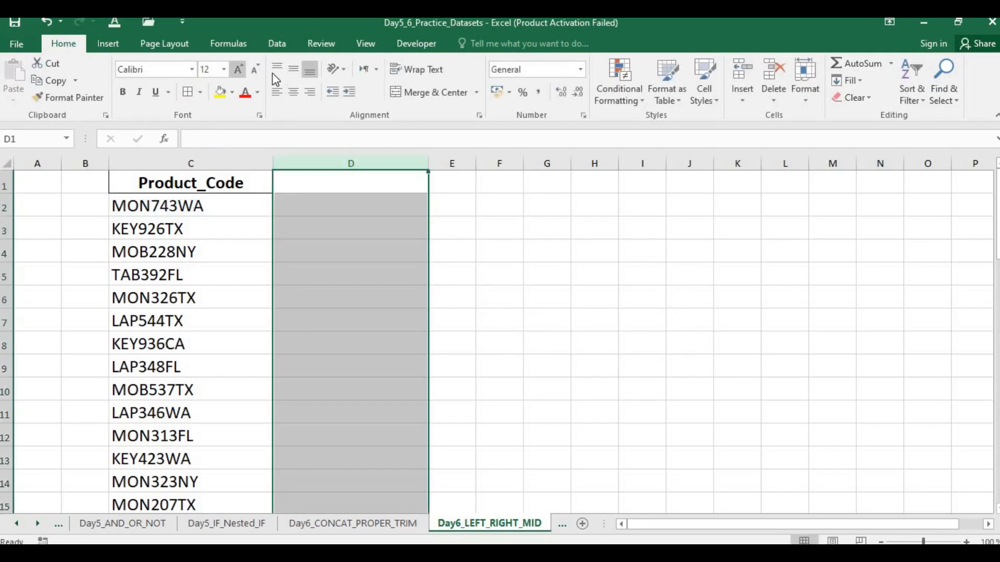
{"action": "left_click", "coordinate": [238, 69]}
{"action": "left_click", "coordinate": [239, 68]}
{"action": "left_click", "coordinate": [238, 69]}
{"action": "left_click", "coordinate": [238, 69]}
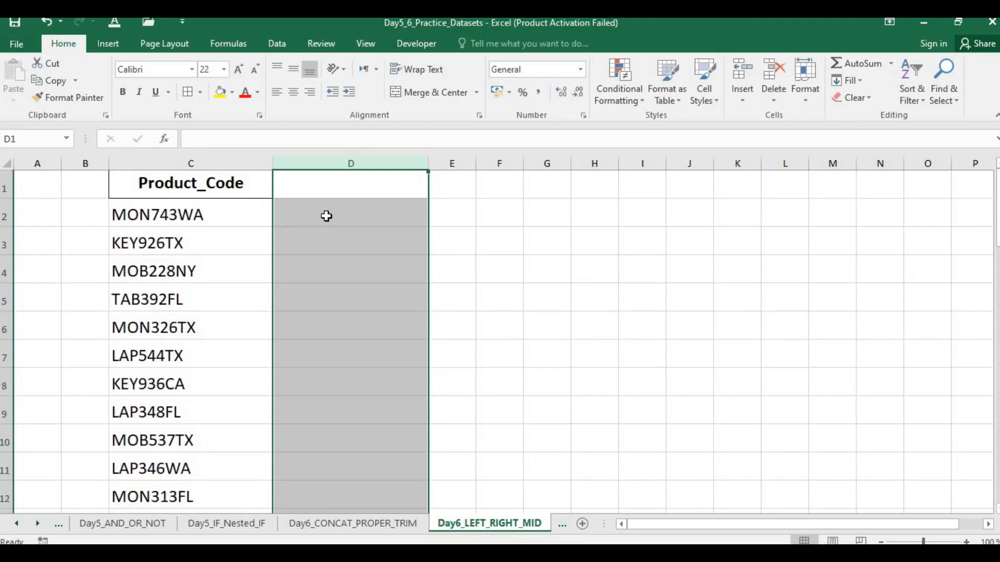
Step: Try to enter =LEFT(C2,3) in cell D2 to extract the first three characters of the product code
{"action": "left_click", "coordinate": [328, 215]}
{"action": "type", "text": "=left("}
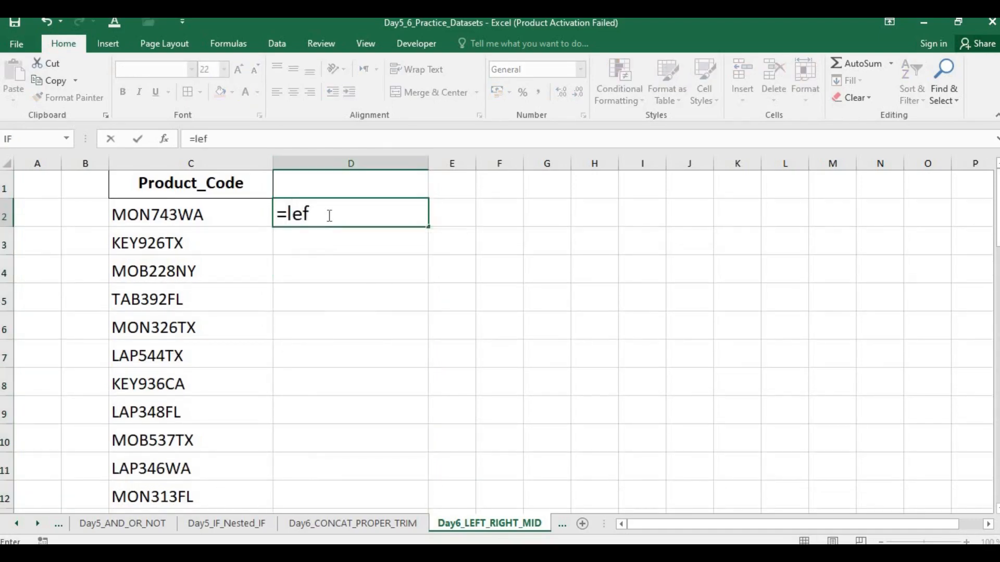
{"action": "left_click", "coordinate": [190, 213]}
{"action": "type", "text": ","}
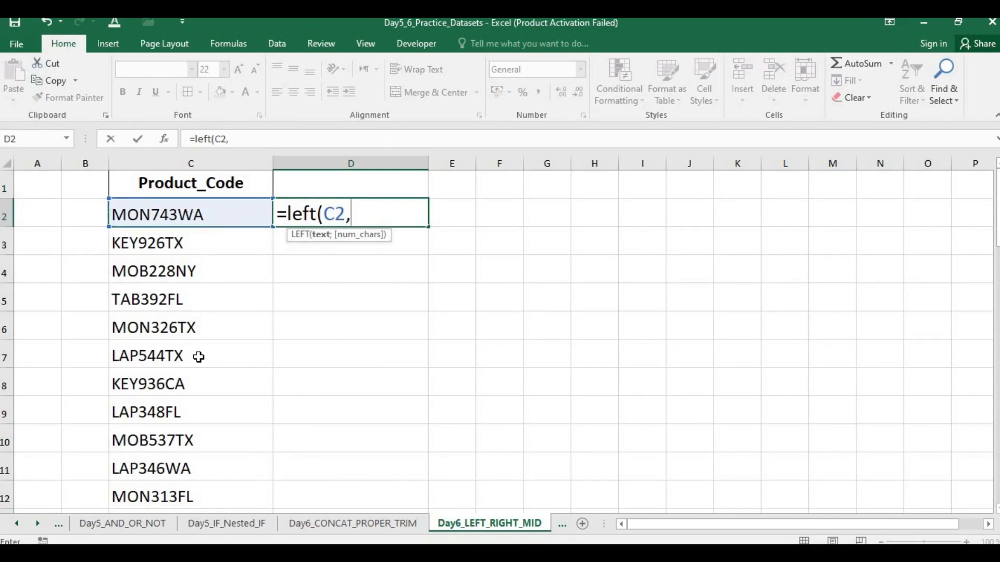
{"action": "type", "text": "3)"}
{"action": "key", "text": "Return"}
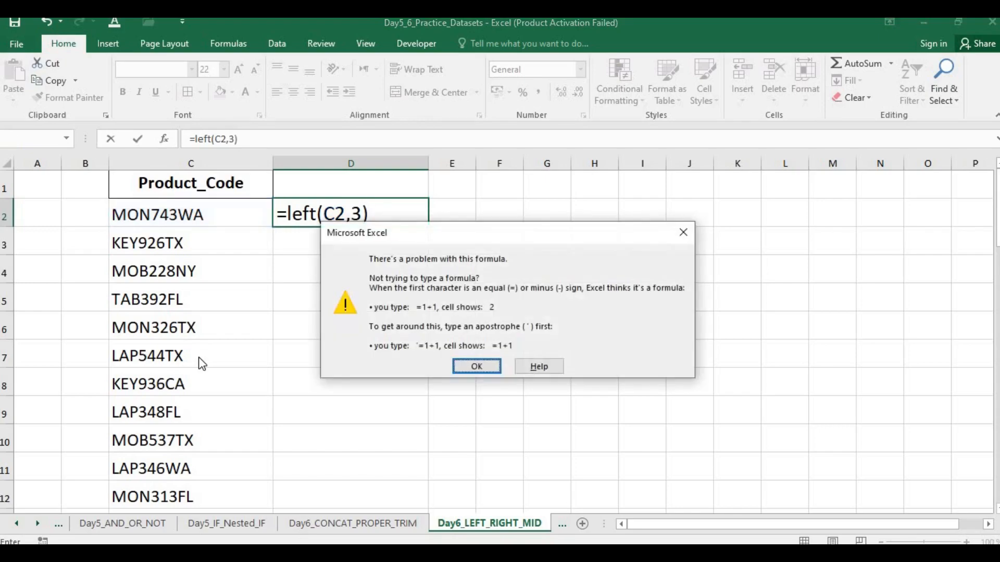
{"action": "key", "text": "Return"}
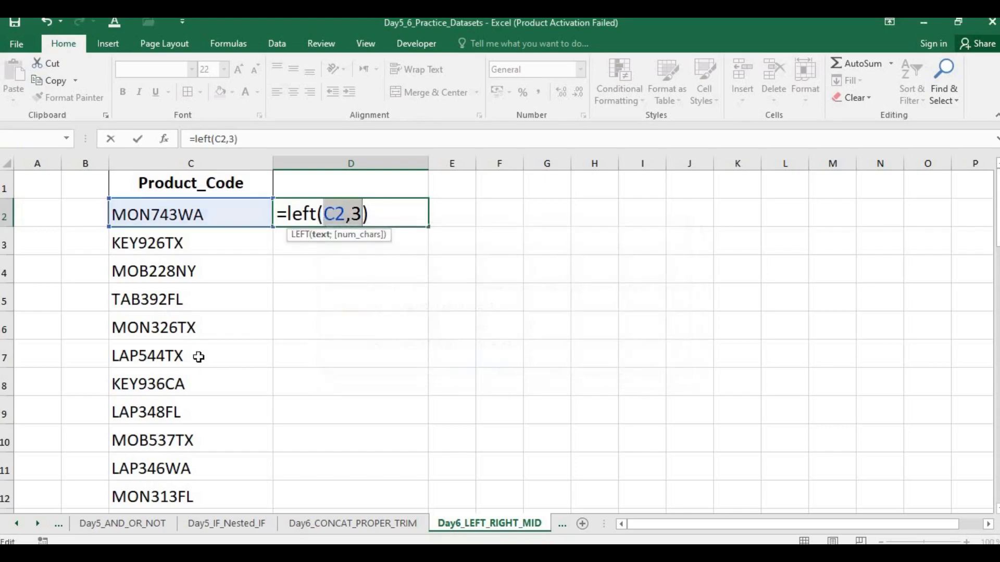
Step: Replace the comma in the D2 formula with a semicolon and commit it as =LEFT(C2;3)
{"action": "left_click", "coordinate": [354, 219]}
{"action": "key", "text": "BackSpace"}
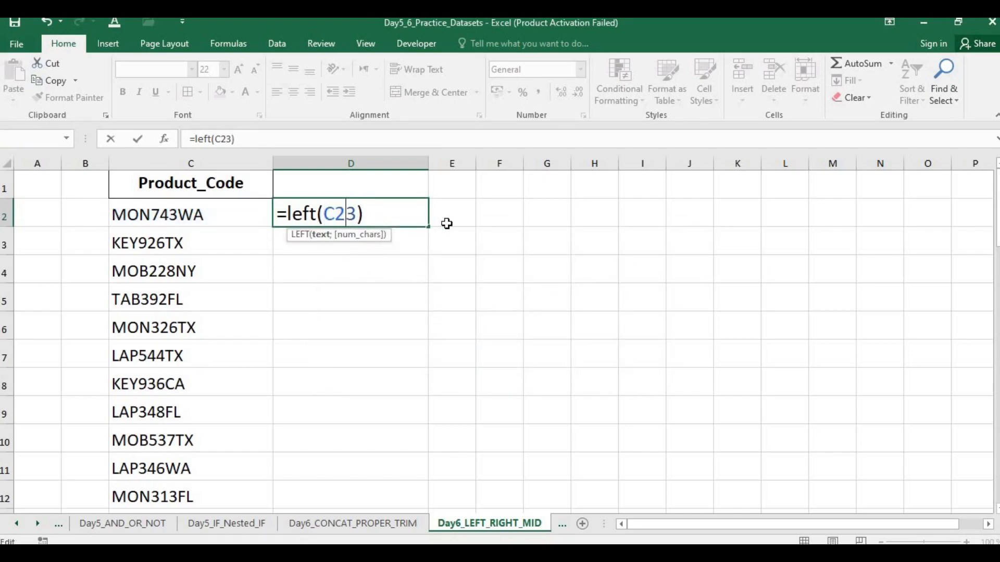
{"action": "type", "text": ";"}
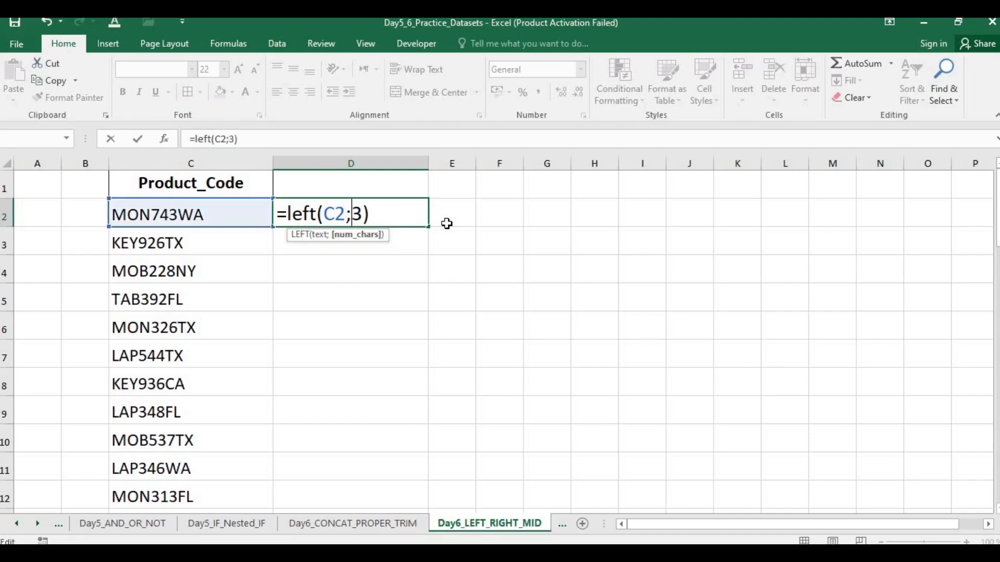
{"action": "key", "text": "Return"}
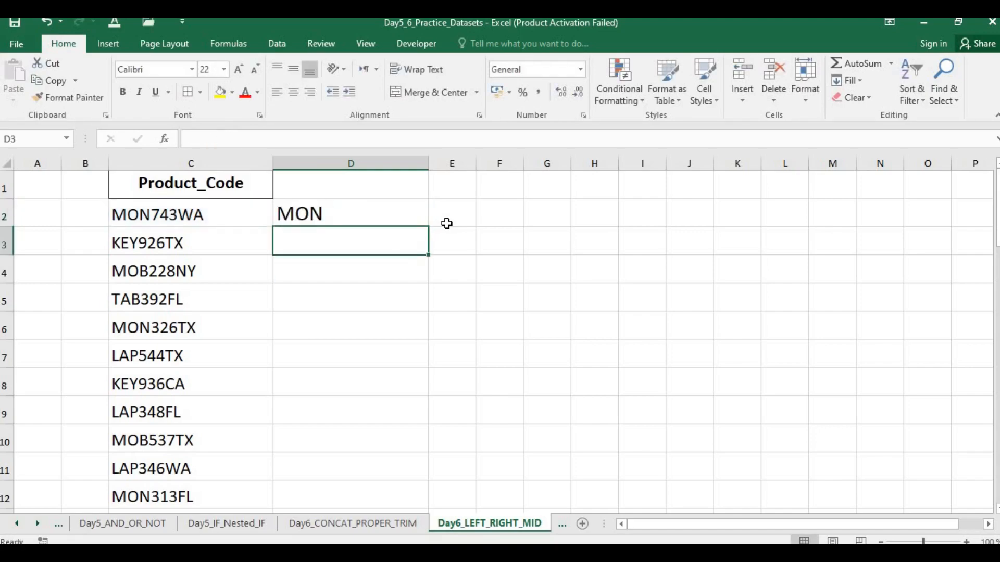
Step: Try to enter the formula =left(C3,4 in cell D3 to extract four leading characters of the product code
{"action": "key", "text": "Up"}
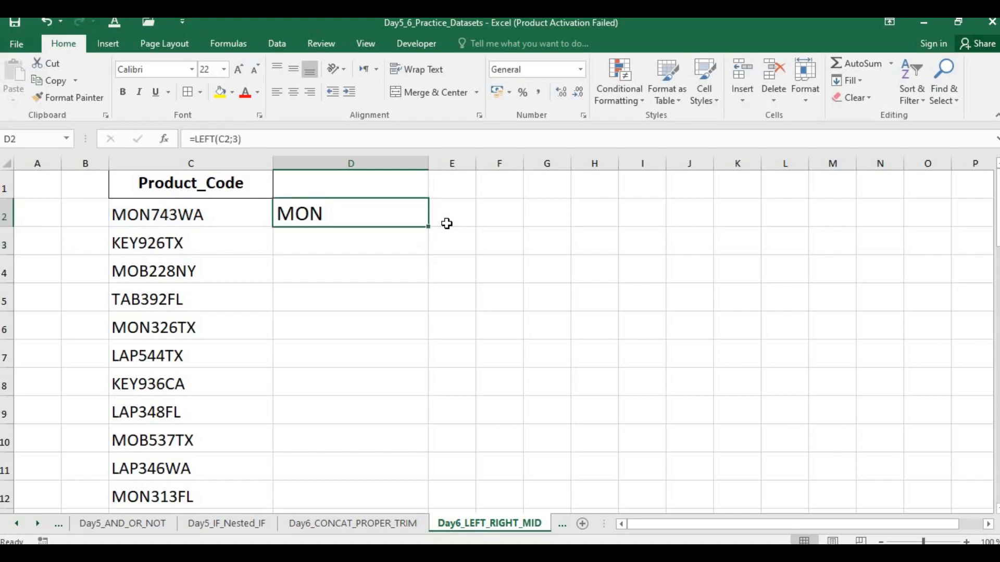
{"action": "left_click", "coordinate": [373, 246]}
{"action": "type", "text": "=left"}
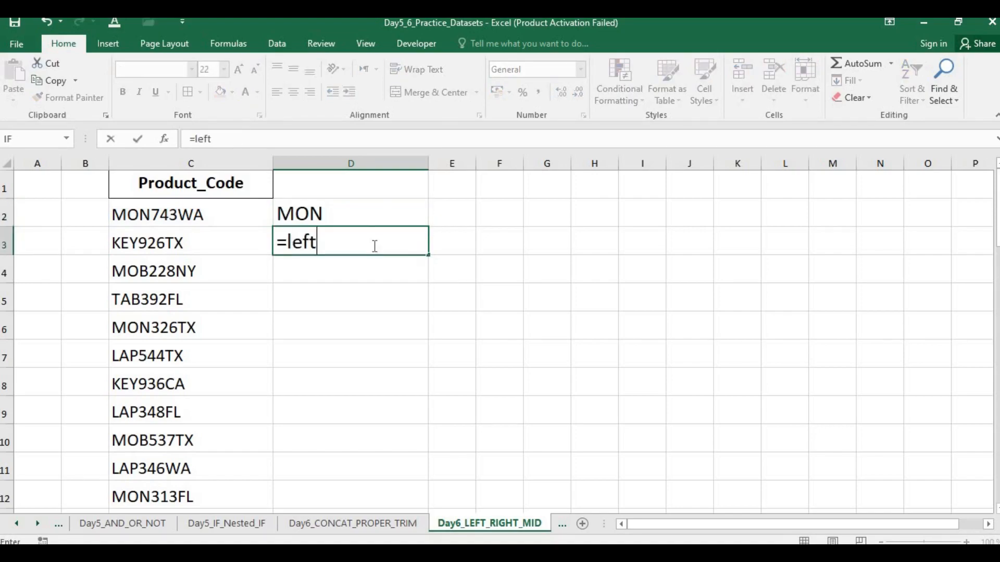
{"action": "type", "text": "("}
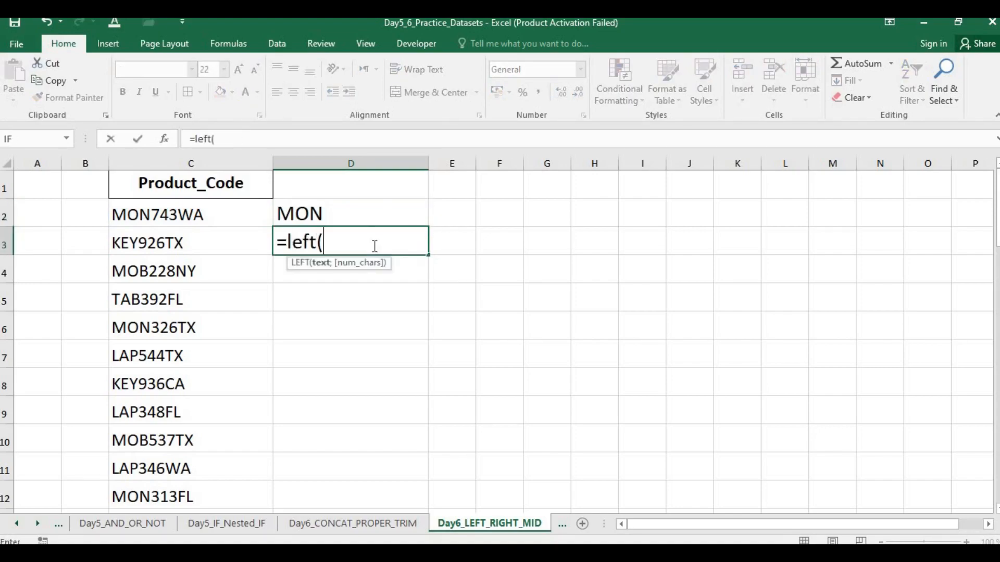
{"action": "left_click", "coordinate": [195, 244]}
{"action": "type", "text": ","}
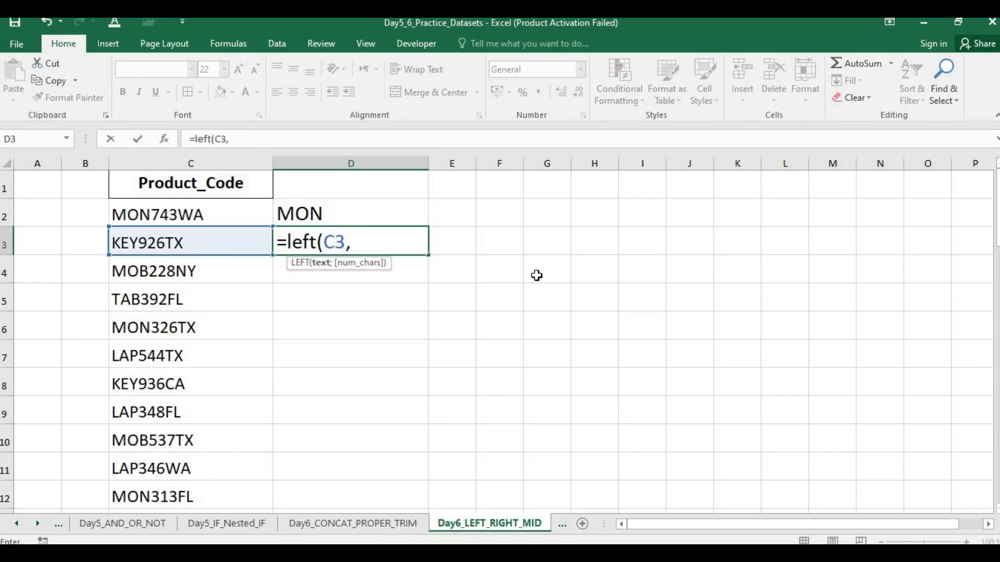
{"action": "type", "text": "3"}
{"action": "key", "text": "BackSpace"}
{"action": "type", "text": "4"}
{"action": "key", "text": "Return"}
{"action": "key", "text": "Return"}
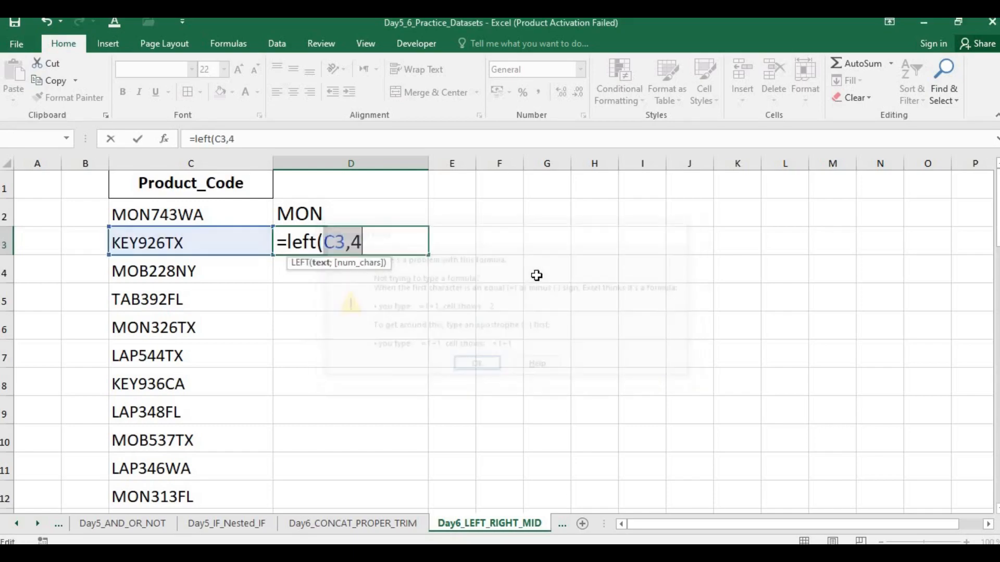
Step: Correct the D3 formula to =LEFT(C3;4) and fill it down column D alongside the remaining product codes
{"action": "key", "text": "BackSpace"}
{"action": "key", "text": "BackSpace"}
{"action": "key", "text": "BackSpace"}
{"action": "key", "text": "BackSpace"}
{"action": "key", "text": "BackSpace"}
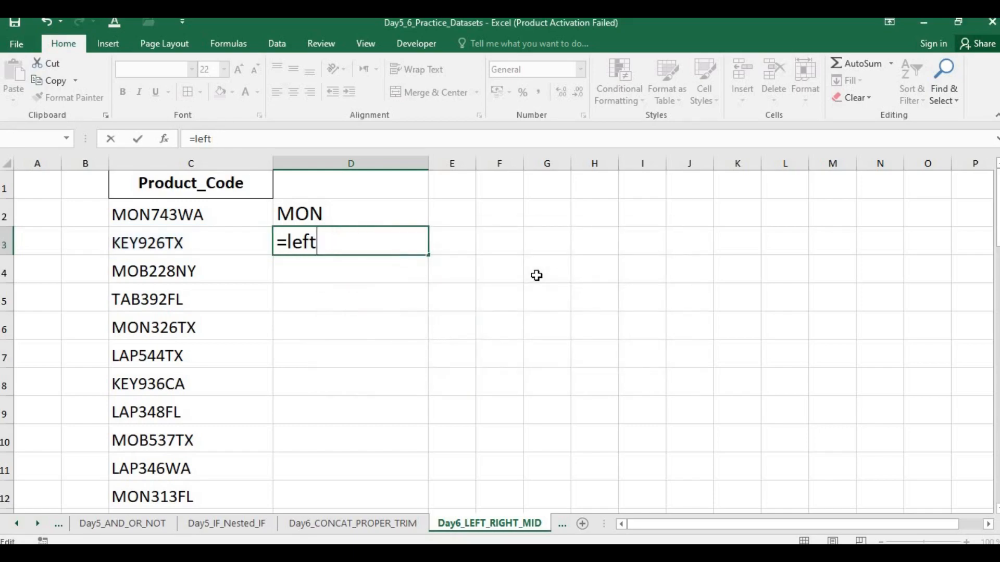
{"action": "type", "text": "("}
{"action": "left_click", "coordinate": [200, 249]}
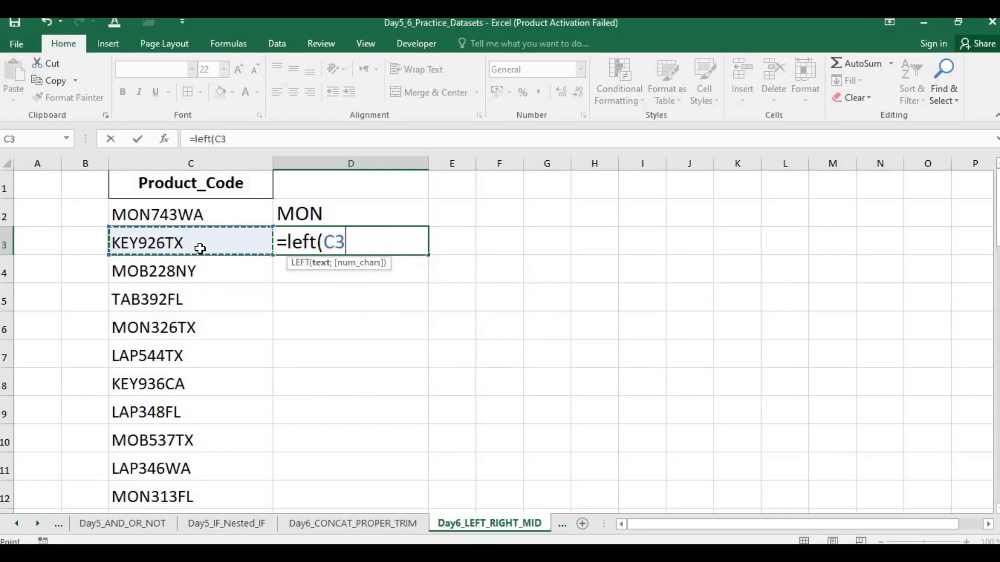
{"action": "type", "text": ";4)"}
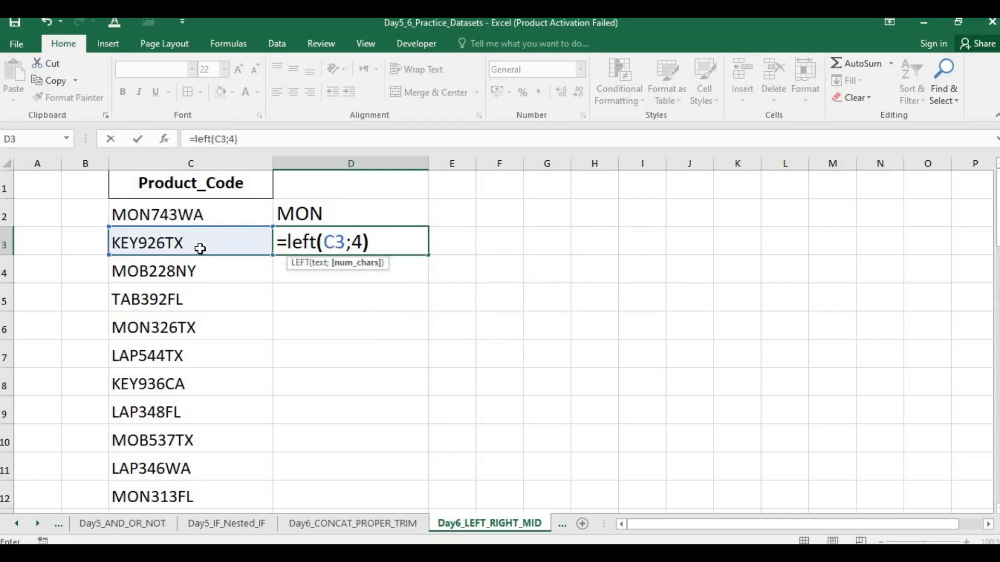
{"action": "key", "text": "Return"}
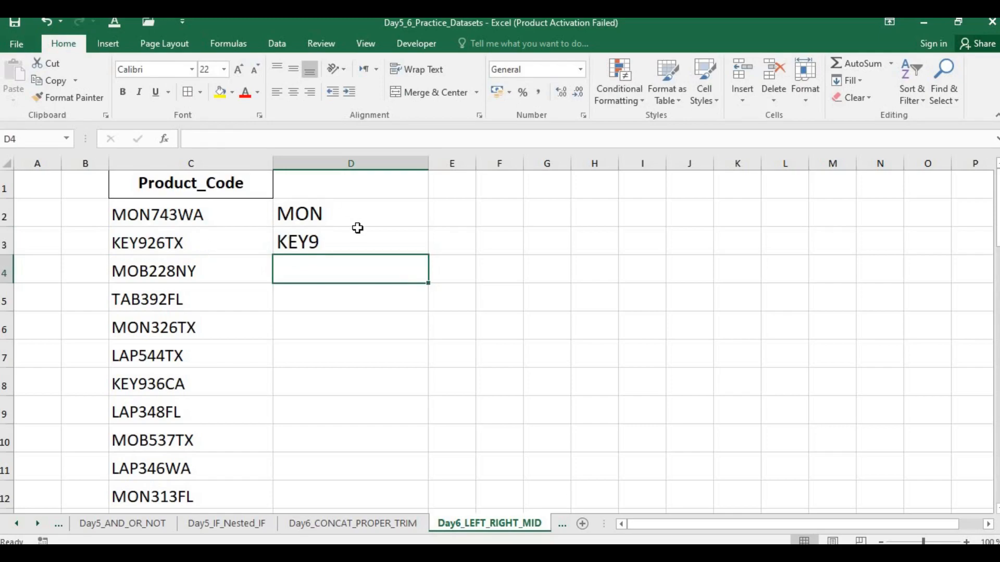
{"action": "left_click", "coordinate": [380, 240]}
{"action": "double_click", "coordinate": [428, 254]}
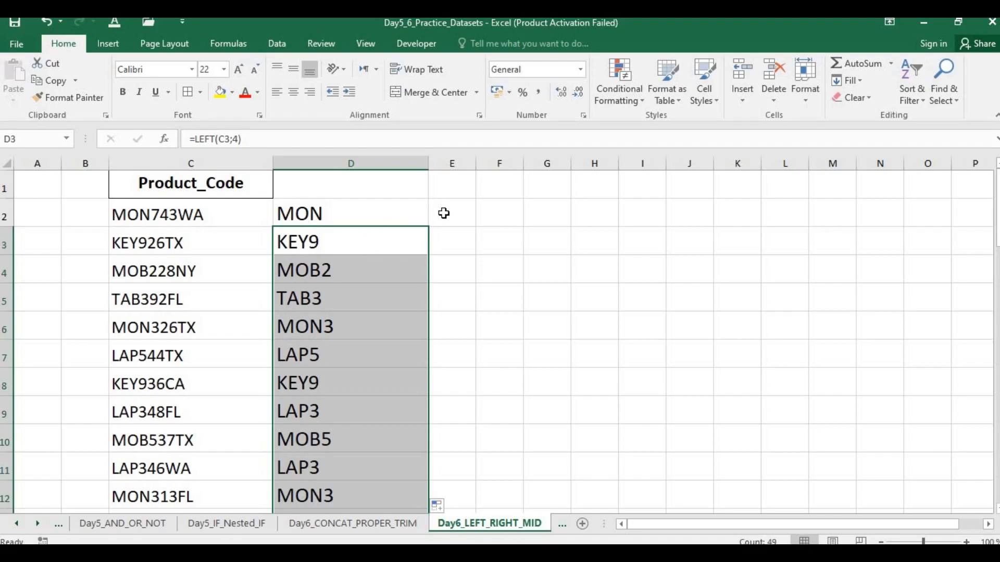
Step: Widen column E and increase the font size of columns E through H to 20
{"action": "left_click_drag", "start_coordinate": [478, 162], "coordinate": [522, 161]}
{"action": "left_click", "coordinate": [476, 210]}
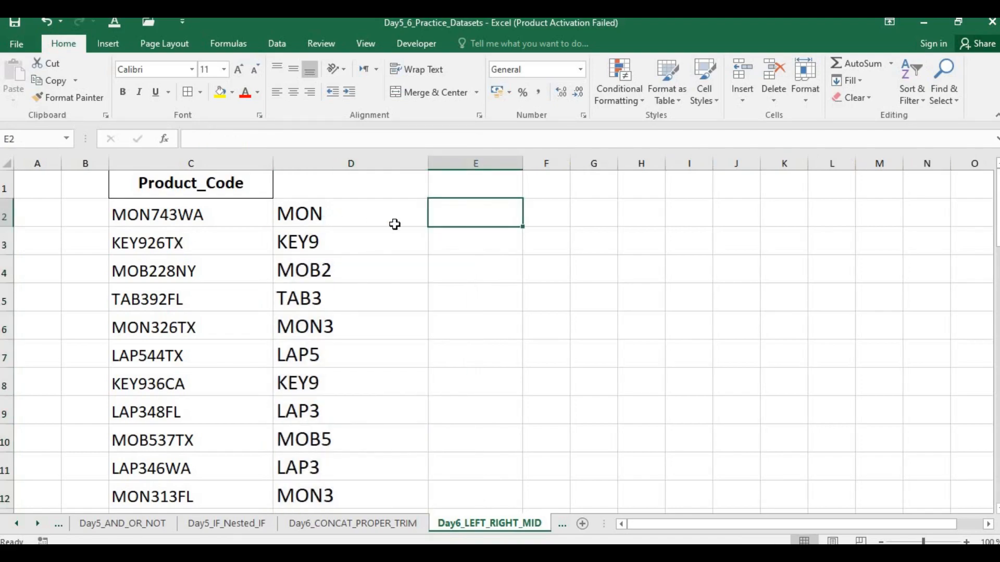
{"action": "type", "text": "="}
{"action": "key", "text": "BackSpace"}
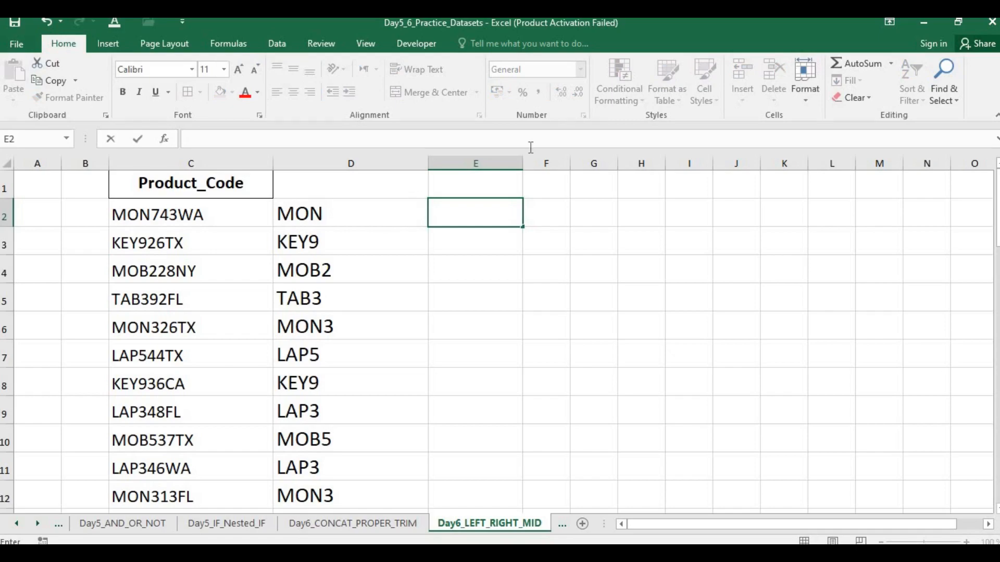
{"action": "left_click_drag", "start_coordinate": [483, 161], "coordinate": [651, 161]}
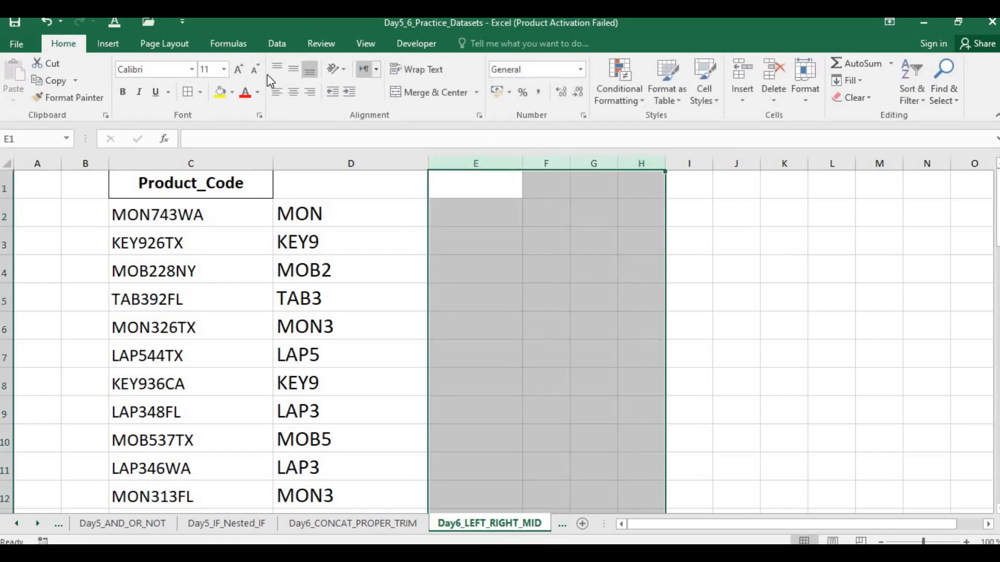
{"action": "left_click", "coordinate": [239, 69]}
{"action": "left_click", "coordinate": [239, 70]}
{"action": "left_click", "coordinate": [239, 69]}
{"action": "left_click", "coordinate": [239, 69]}
{"action": "left_click", "coordinate": [239, 69]}
Step: Try to enter =right(C2,5) in cell E2 to extract the last five characters of the product code
{"action": "left_click", "coordinate": [494, 221]}
{"action": "type", "text": "="}
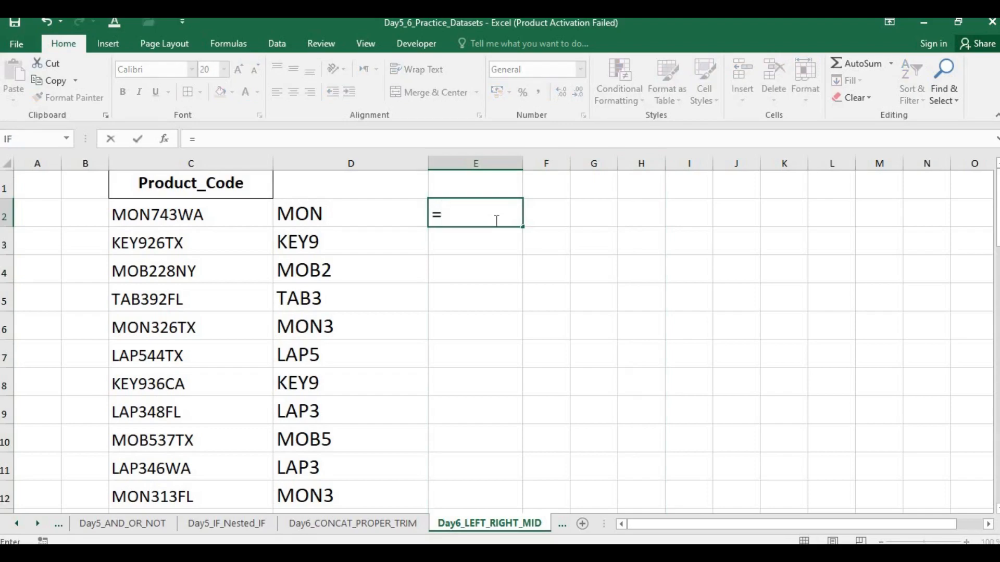
{"action": "type", "text": "right"}
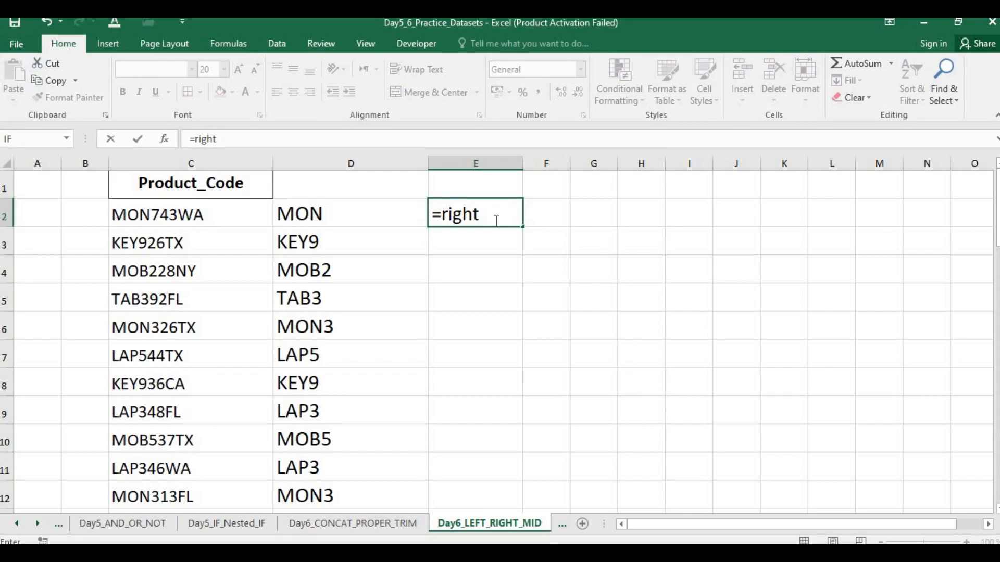
{"action": "type", "text": "("}
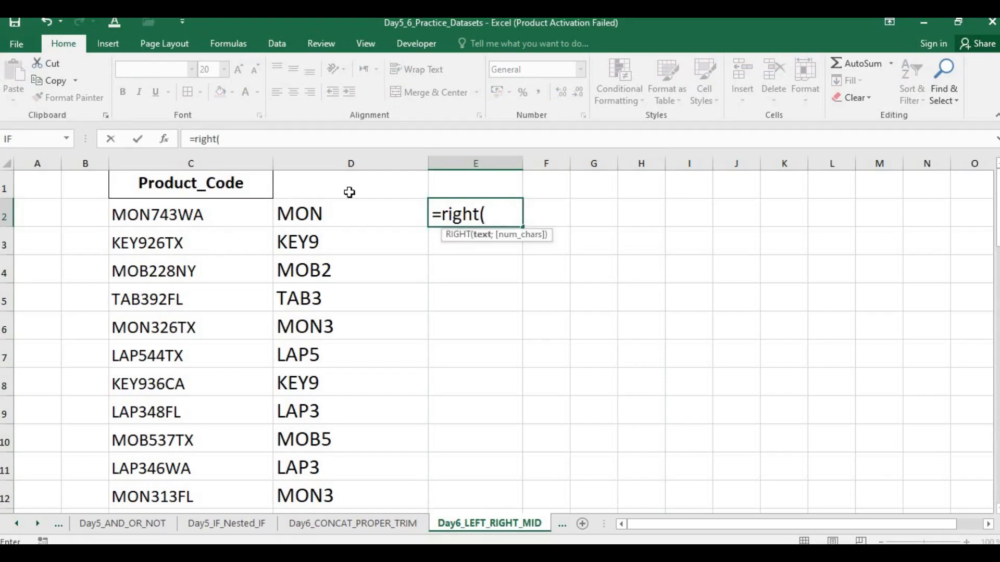
{"action": "left_click", "coordinate": [210, 219]}
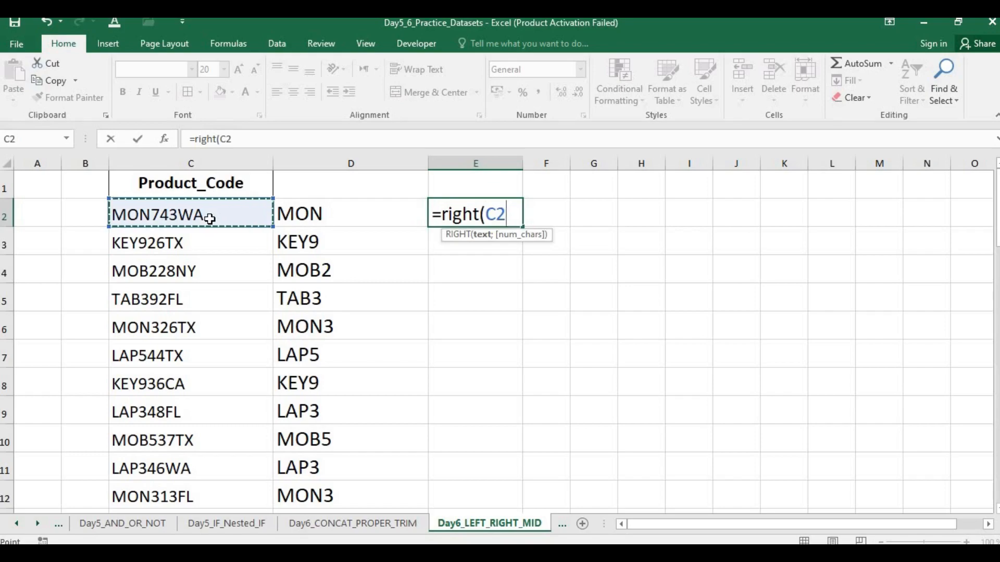
{"action": "type", "text": ","}
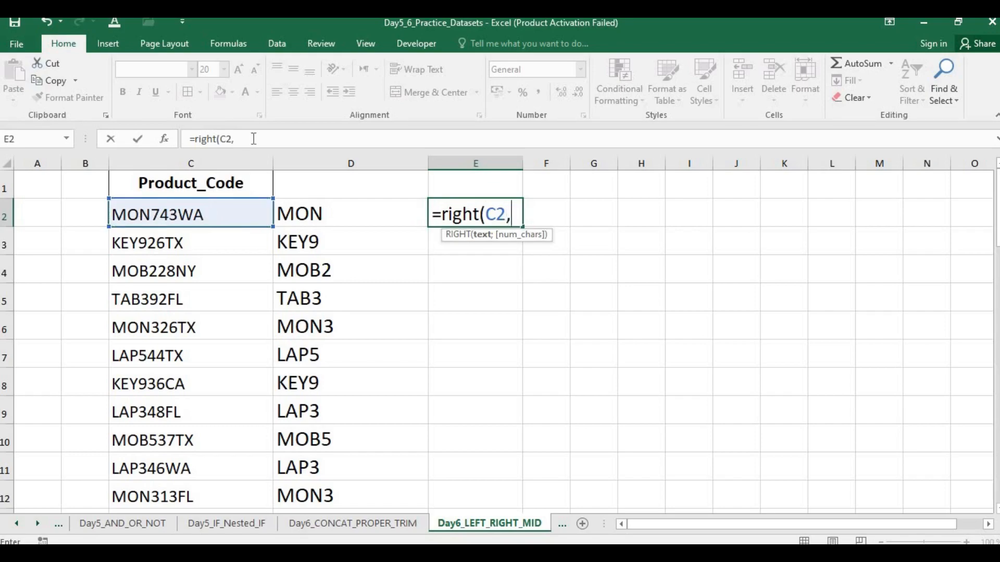
{"action": "type", "text": "5)"}
{"action": "key", "text": "Return"}
Step: Replace the comma in the E2 formula with a semicolon, giving =RIGHT(C2;5), and fill it down column E
{"action": "key", "text": "Return"}
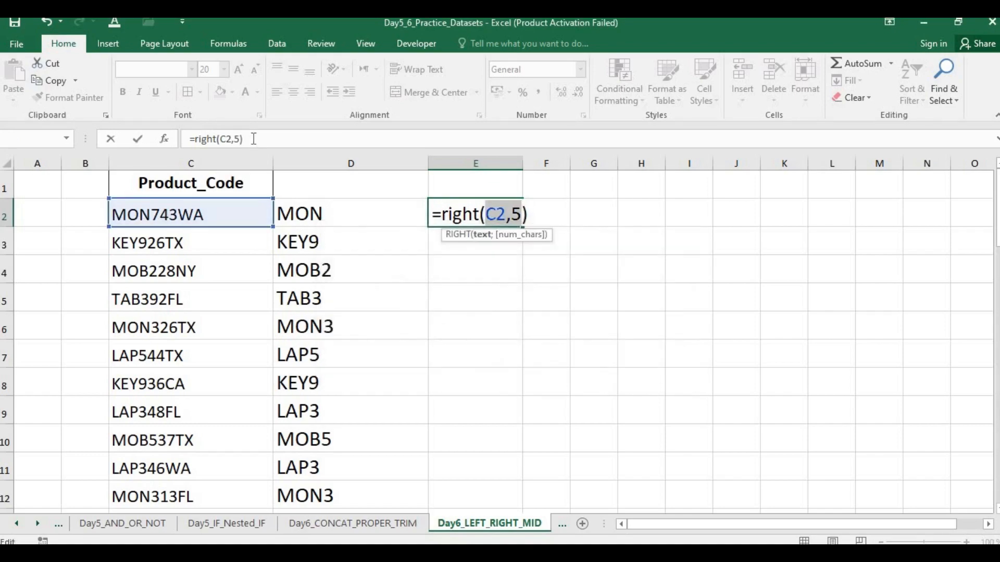
{"action": "key", "text": "Left"}
{"action": "key", "text": "BackSpace"}
{"action": "type", "text": ";"}
{"action": "key", "text": "Return"}
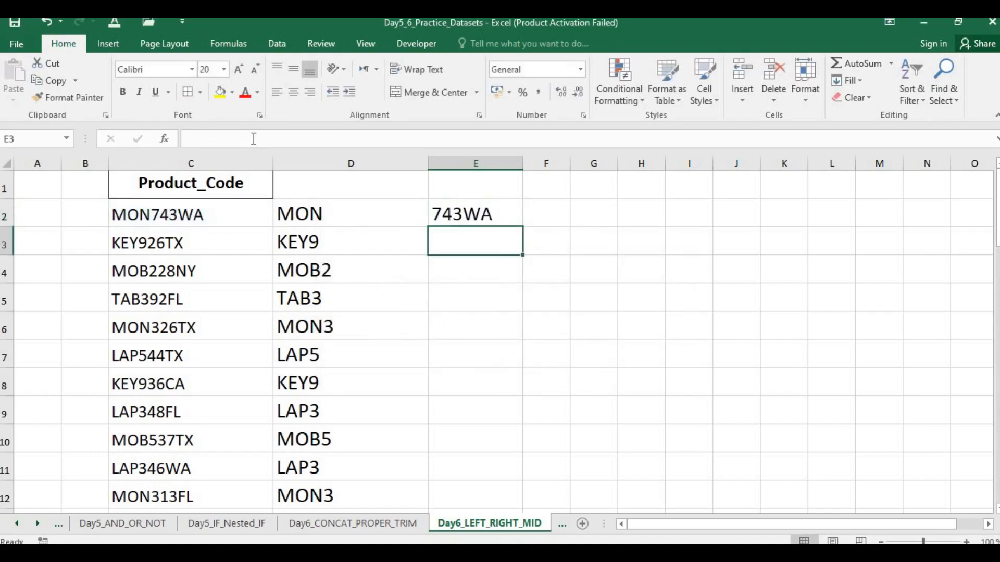
{"action": "left_click", "coordinate": [494, 213]}
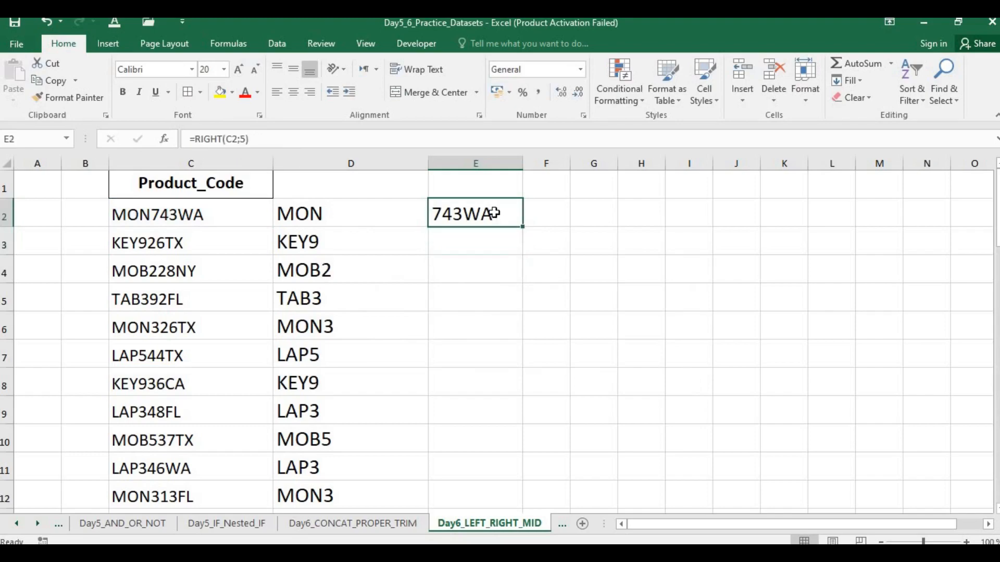
{"action": "double_click", "coordinate": [522, 227]}
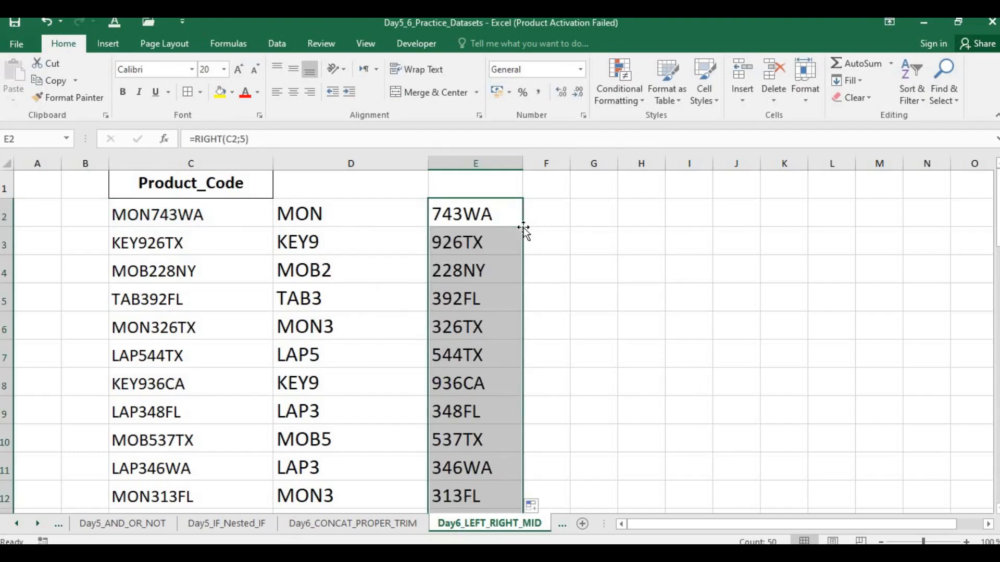
Step: Add the header Left in cell D1 and the header Right in cell E1
{"action": "left_click", "coordinate": [200, 326]}
{"action": "left_click", "coordinate": [492, 185]}
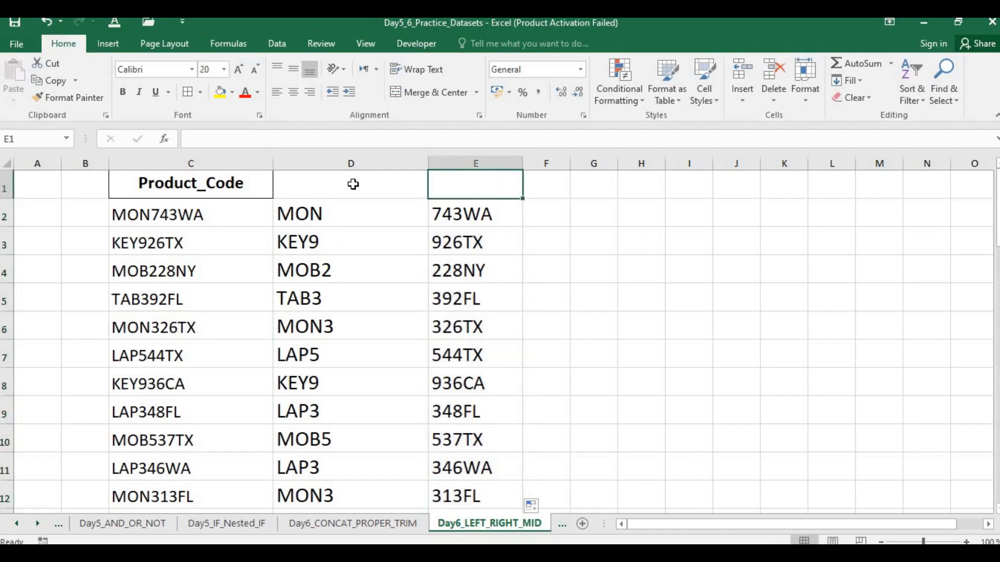
{"action": "left_click", "coordinate": [353, 185]}
{"action": "type", "text": "Left"}
{"action": "key", "text": "Tab"}
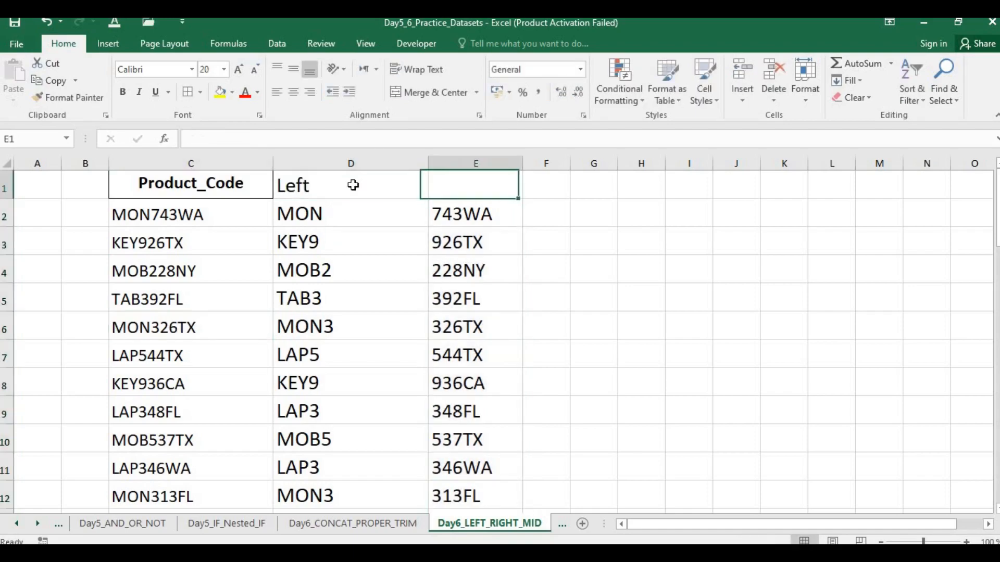
{"action": "type", "text": "Right"}
{"action": "key", "text": "Tab"}
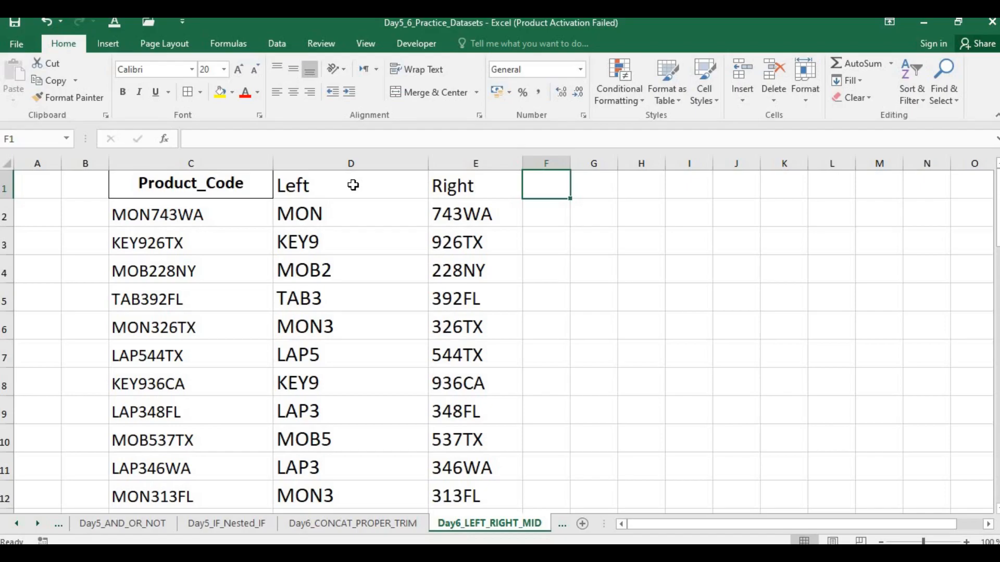
Step: Switch to the presentation slide to read the RIGHT function's example, and return to the Excel workbook
{"action": "key", "text": "alt+Tab"}
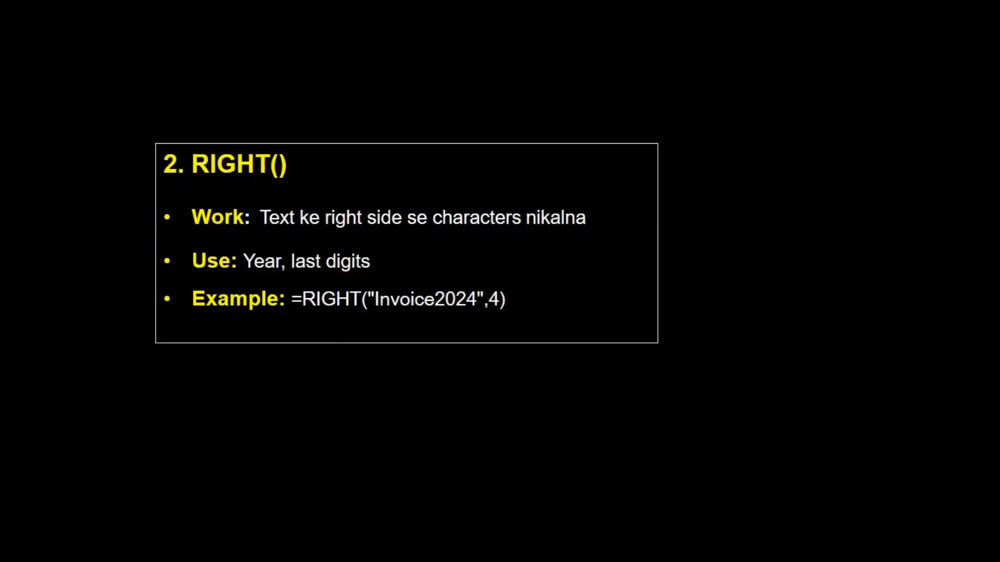
{"action": "key", "text": "alt+Tab"}
Step: Widen column F and enter right("invoice2026",10) in cell F2, without a leading equals sign
{"action": "key", "text": "Down"}
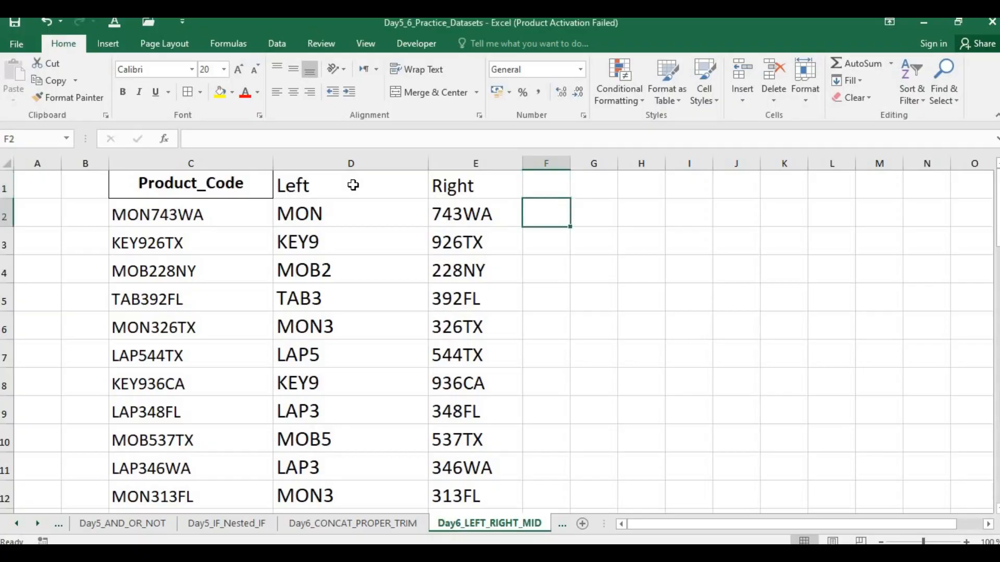
{"action": "left_click_drag", "start_coordinate": [571, 163], "coordinate": [645, 163]}
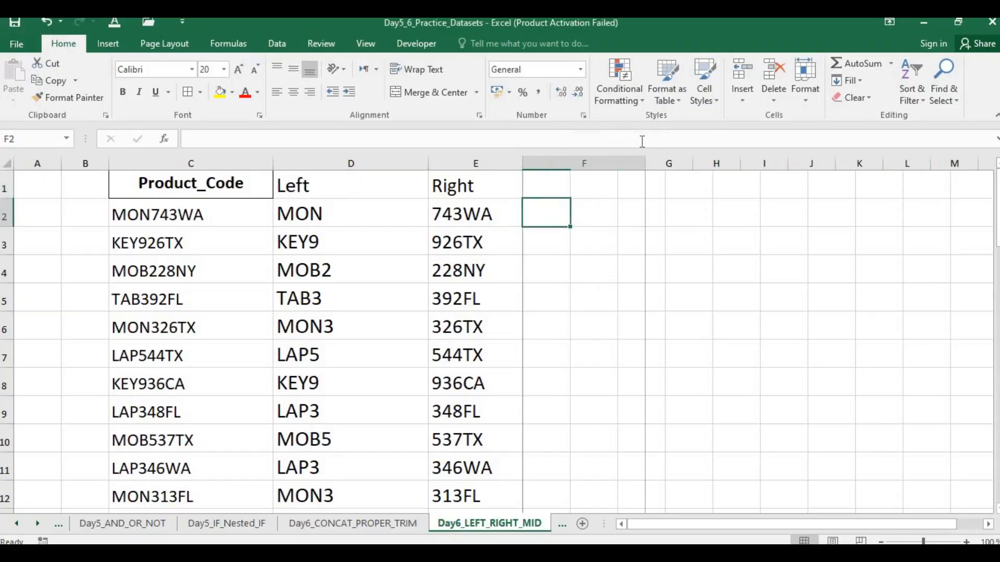
{"action": "type", "text": "right()"}
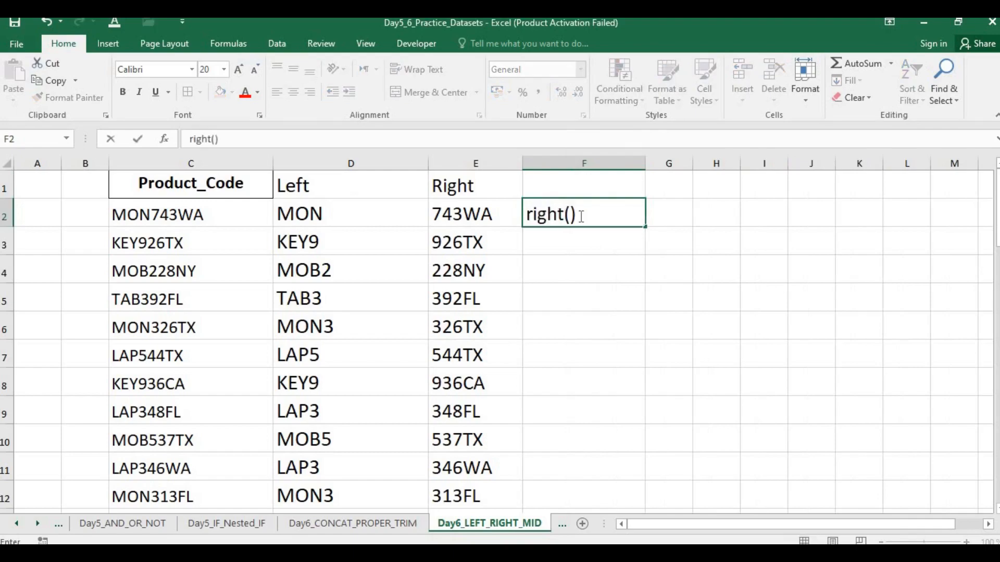
{"action": "key", "text": "BackSpace"}
{"action": "type", "text": "\"\""}
{"action": "key", "text": "BackSpace"}
{"action": "type", "text": "Invoi"}
{"action": "key", "text": "BackSpace"}
{"action": "key", "text": "BackSpace"}
{"action": "key", "text": "BackSpace"}
{"action": "key", "text": "BackSpace"}
{"action": "key", "text": "BackSpace"}
{"action": "type", "text": "invoice"}
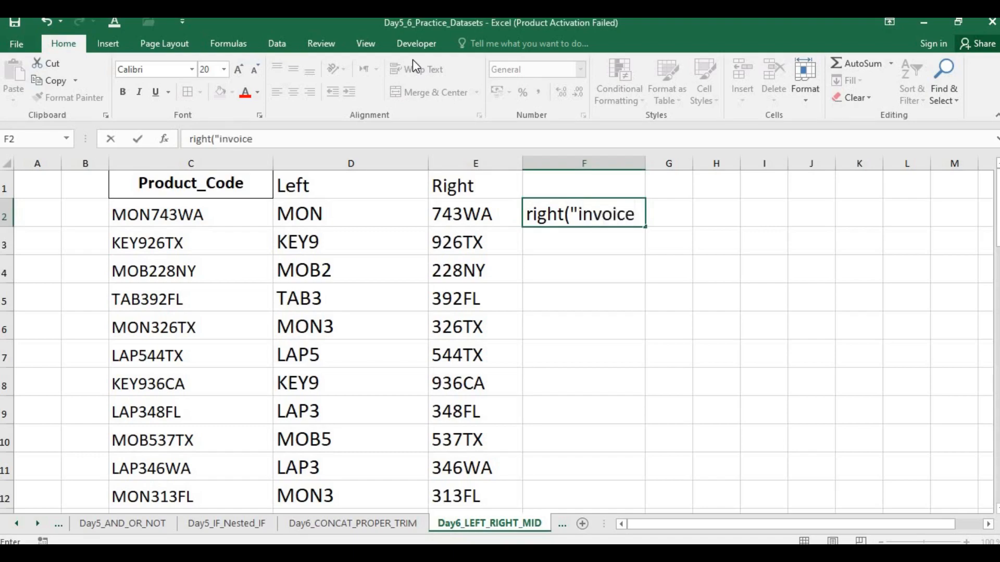
{"action": "type", "text": "2026"}
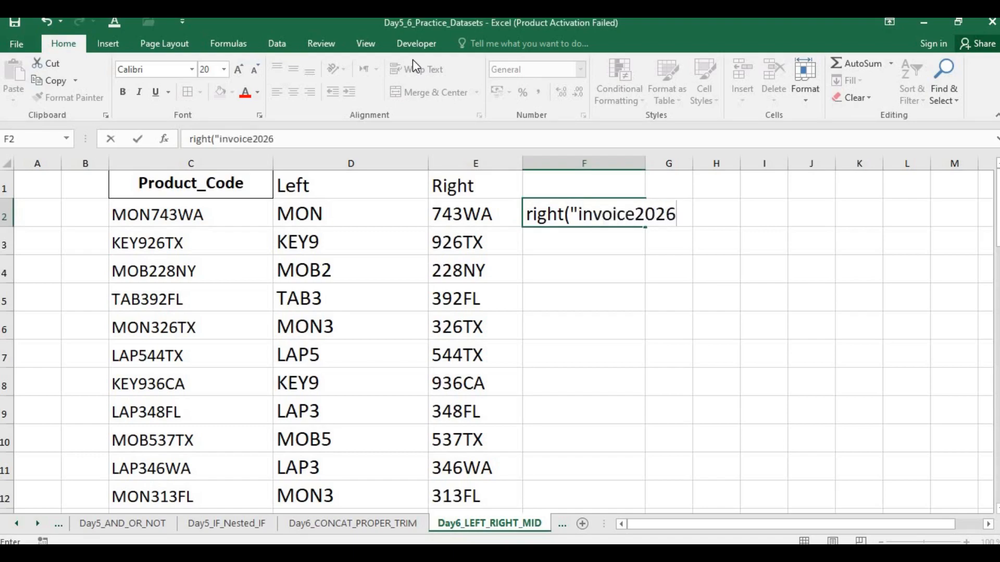
{"action": "type", "text": "\",10)"}
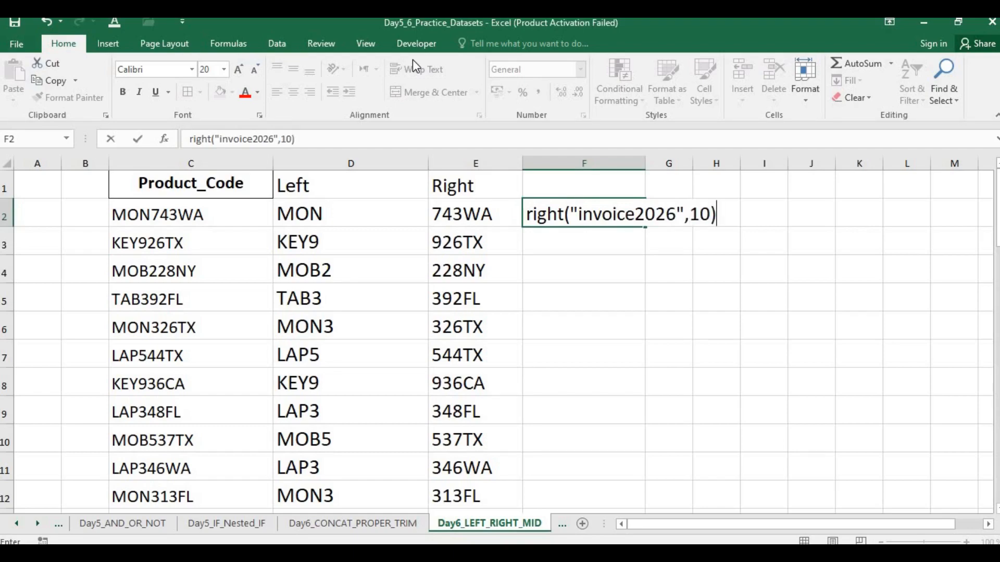
{"action": "key", "text": "Return"}
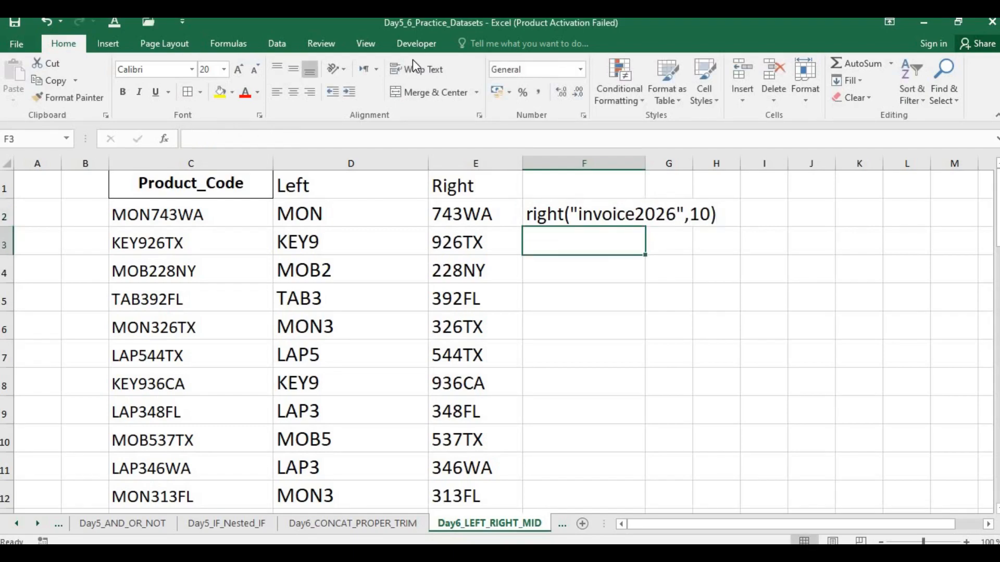
Step: Convert the text in F2 into a working formula with a semicolon separator, =RIGHT("invoice2026";10)
{"action": "left_click", "coordinate": [686, 214]}
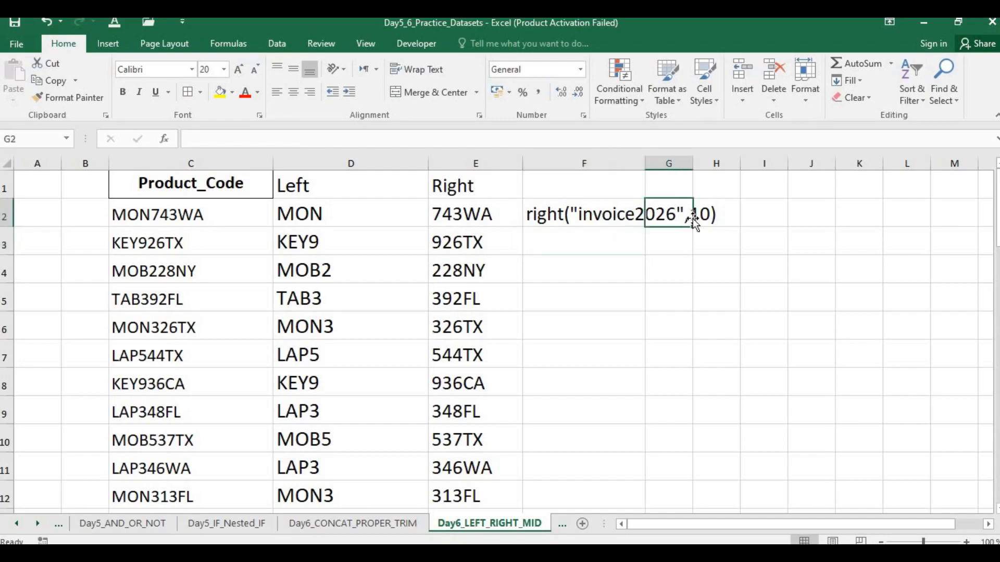
{"action": "double_click", "coordinate": [586, 214]}
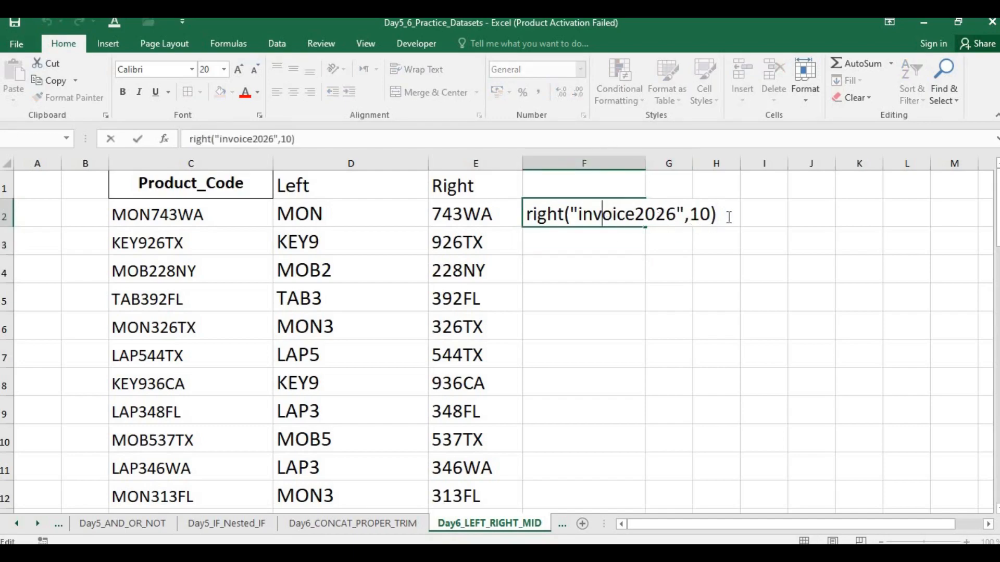
{"action": "key", "text": "Right"}
{"action": "key", "text": "Right"}
{"action": "key", "text": "Right"}
{"action": "key", "text": "Right"}
{"action": "key", "text": "Right"}
{"action": "key", "text": "Right"}
{"action": "key", "text": "Right"}
{"action": "key", "text": "Right"}
{"action": "key", "text": "Right"}
{"action": "key", "text": "Right"}
{"action": "key", "text": "Right"}
{"action": "key", "text": "BackSpace"}
{"action": "type", "text": ";"}
{"action": "key", "text": "Home"}
{"action": "type", "text": "="}
{"action": "key", "text": "Return"}
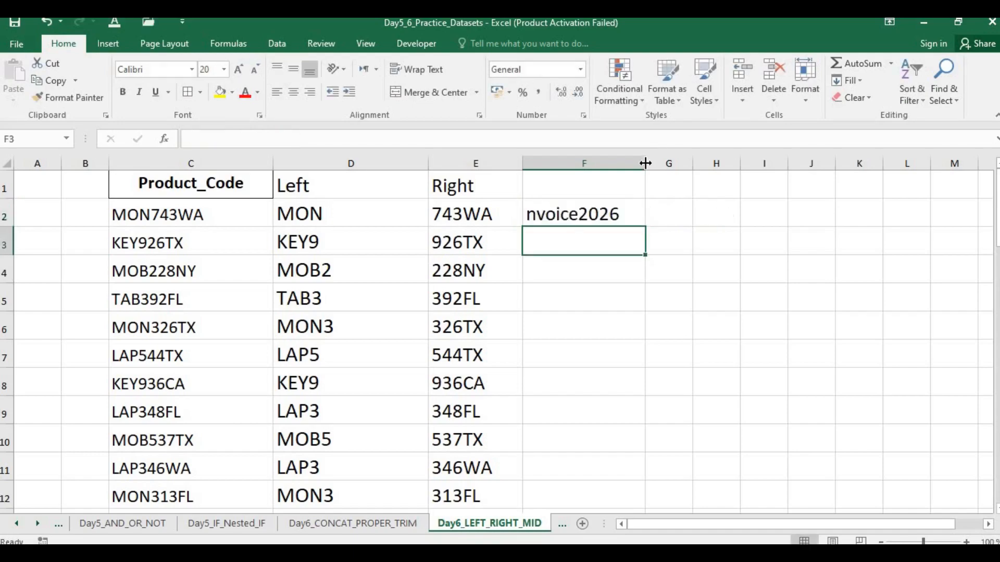
Step: Widen column F slightly and set the character count in the F2 RIGHT formula to 12
{"action": "left_click_drag", "start_coordinate": [645, 158], "coordinate": [661, 157]}
{"action": "left_click", "coordinate": [552, 214]}
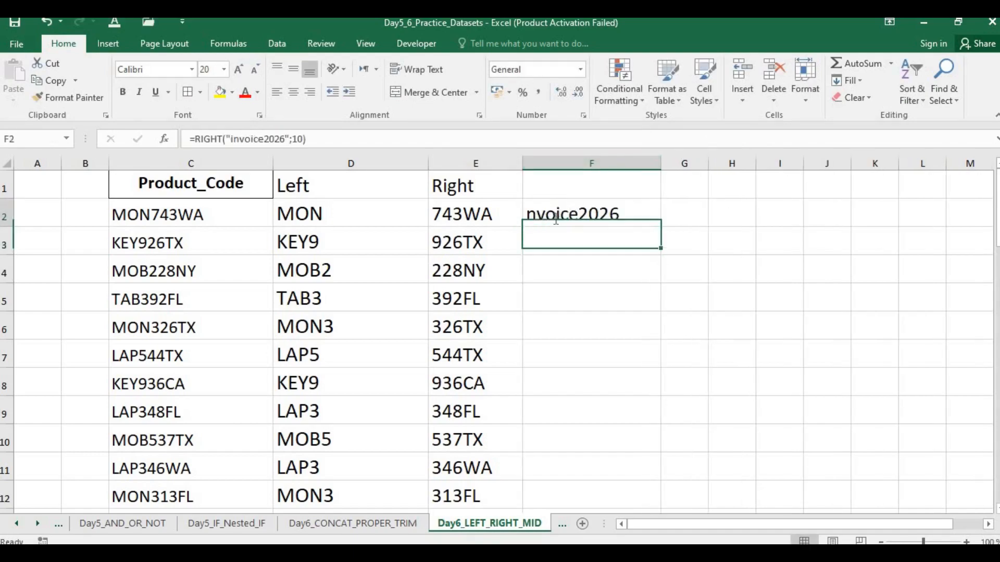
{"action": "double_click", "coordinate": [552, 214]}
{"action": "left_click", "coordinate": [732, 214]}
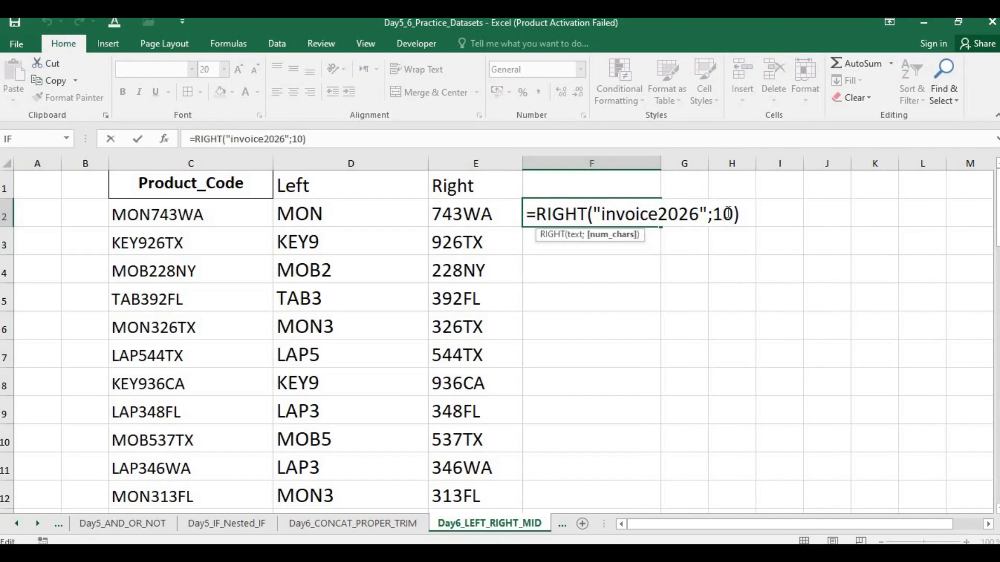
{"action": "key", "text": "BackSpace"}
{"action": "type", "text": "2"}
{"action": "key", "text": "Return"}
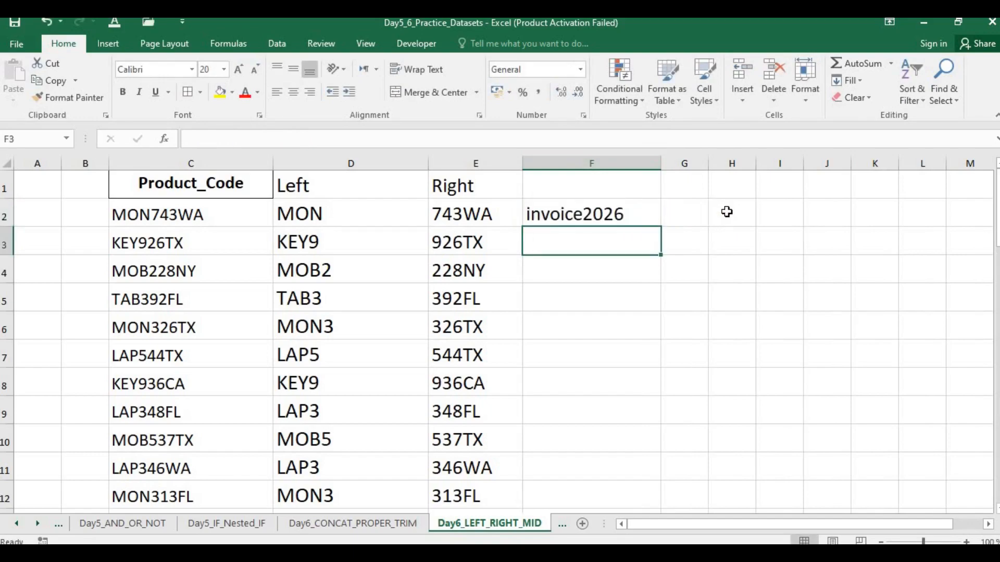
Step: Fill the F2 formula down column F and review the arguments of the formula in F2
{"action": "left_click", "coordinate": [640, 214]}
{"action": "double_click", "coordinate": [659, 228]}
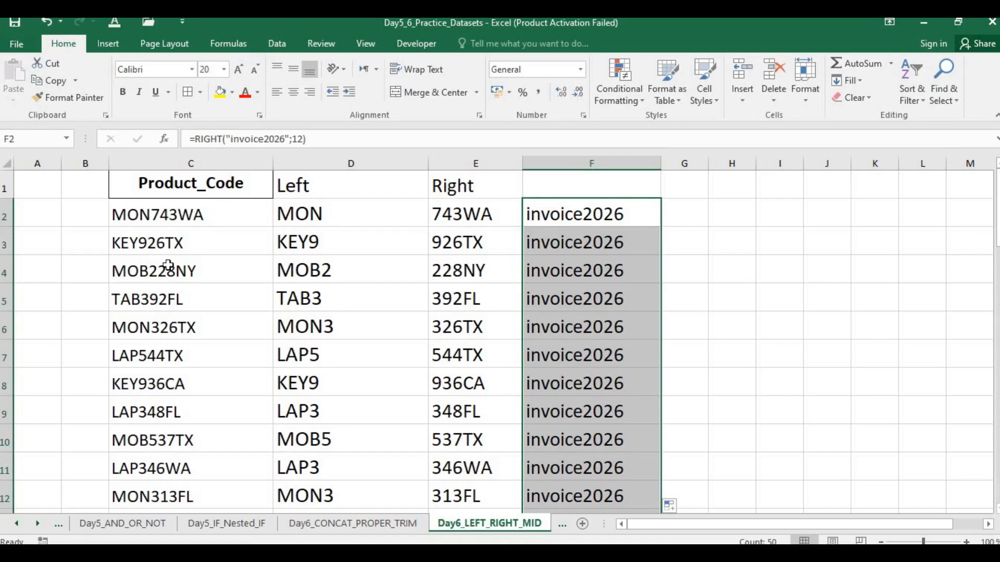
{"action": "left_click", "coordinate": [605, 270]}
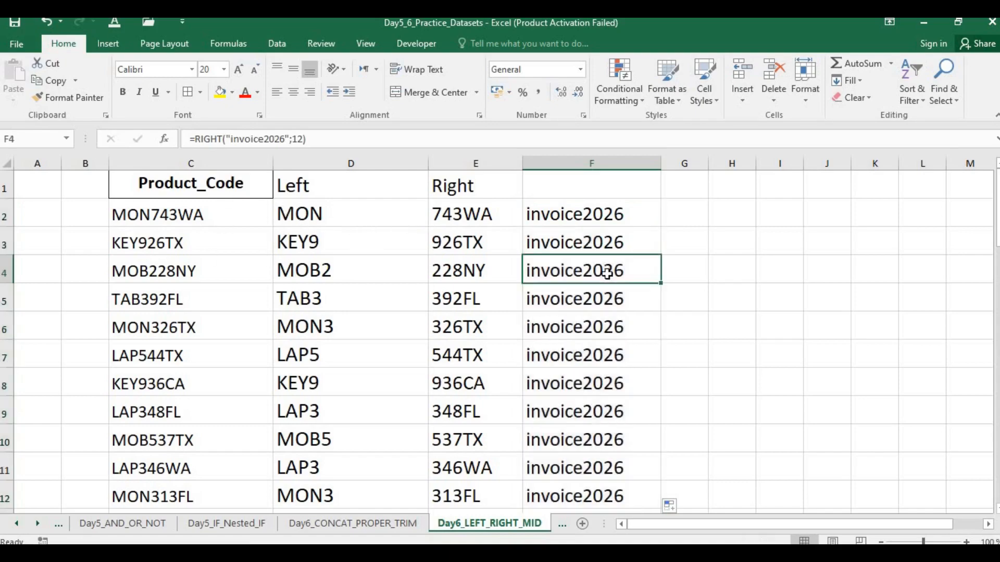
{"action": "double_click", "coordinate": [617, 218]}
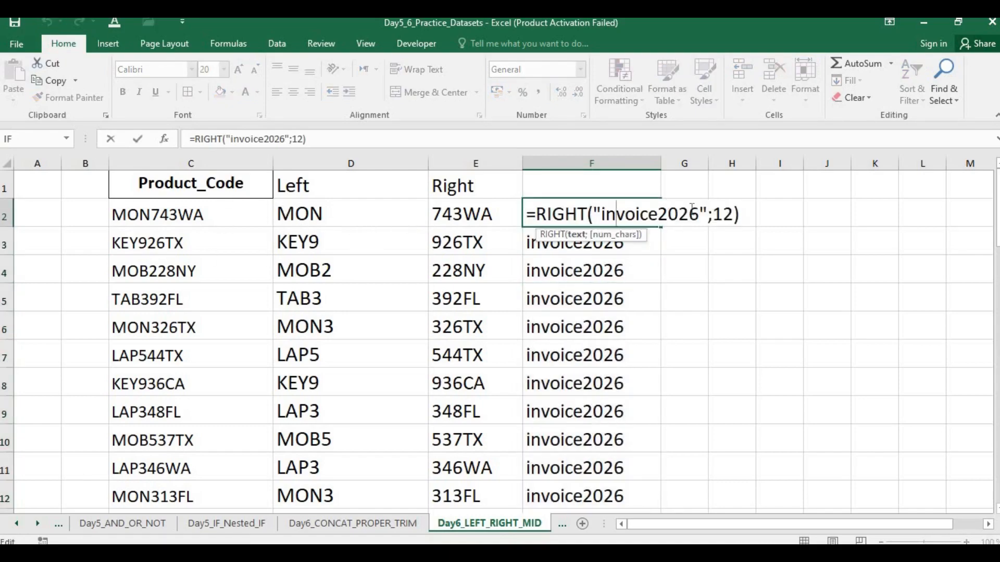
{"action": "left_click", "coordinate": [742, 211]}
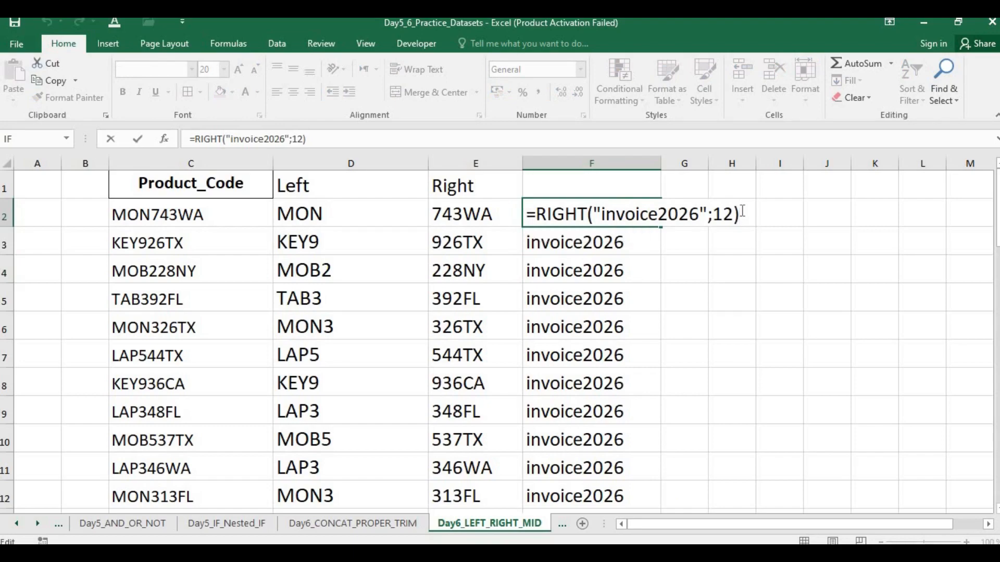
{"action": "key", "text": "Return"}
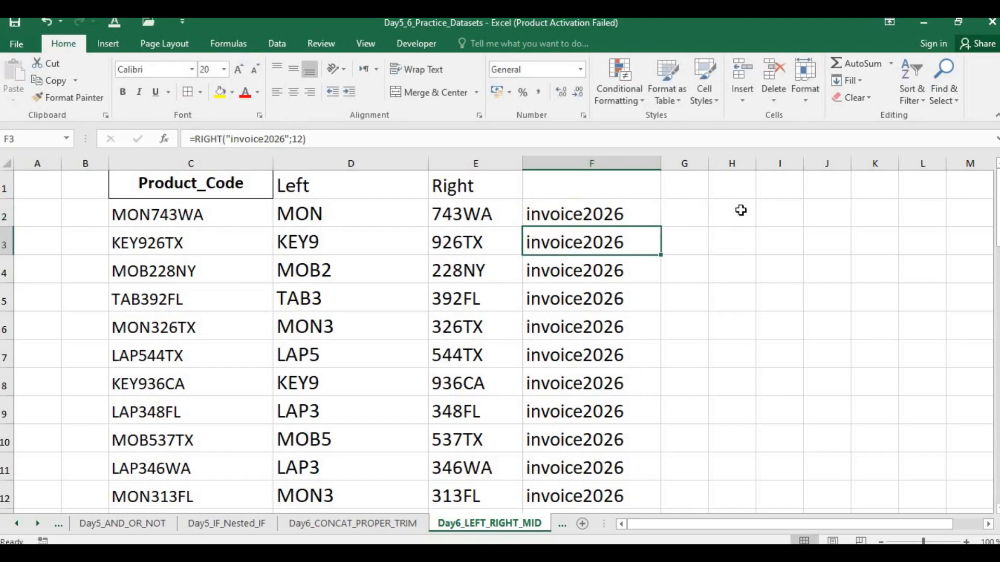
Step: Widen column G and enter a LEFT formula in G2 that extracts 5 characters from a quoted full name in capitals
{"action": "left_click", "coordinate": [680, 216]}
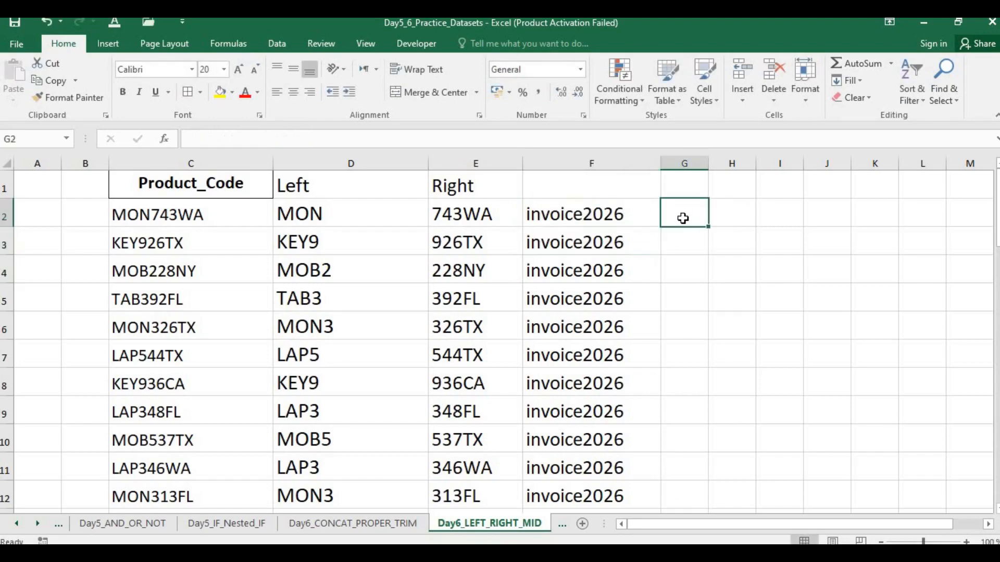
{"action": "left_click", "coordinate": [581, 177]}
{"action": "left_click_drag", "start_coordinate": [708, 162], "coordinate": [761, 160]}
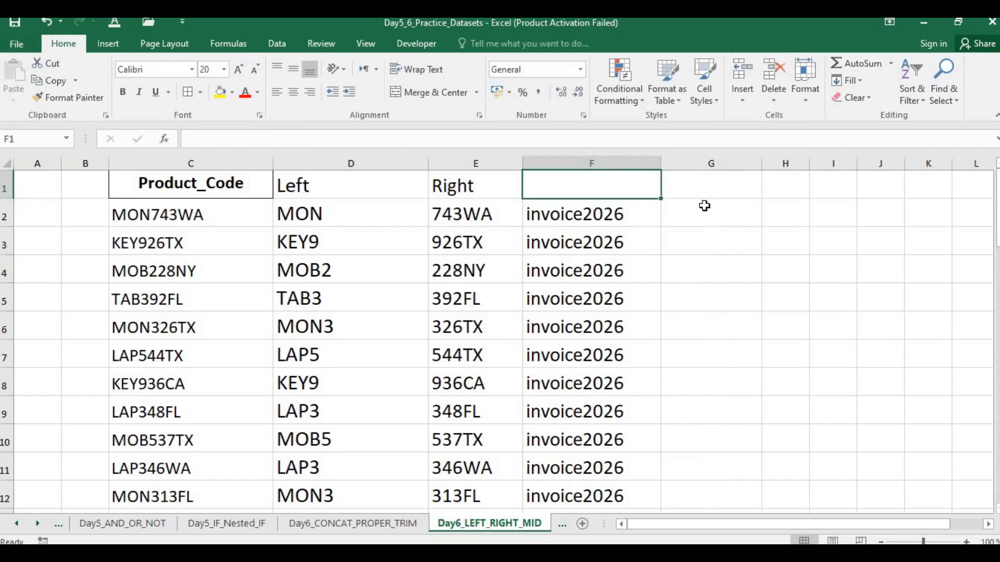
{"action": "left_click", "coordinate": [704, 207]}
{"action": "type", "text": "=kle"}
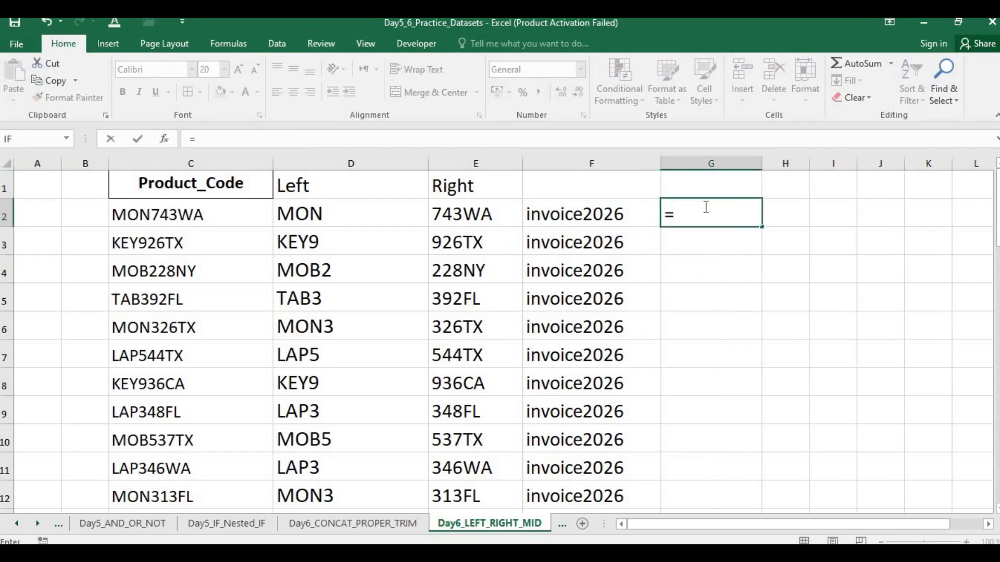
{"action": "key", "text": "BackSpace"}
{"action": "key", "text": "BackSpace"}
{"action": "key", "text": "BackSpace"}
{"action": "type", "text": "left"}
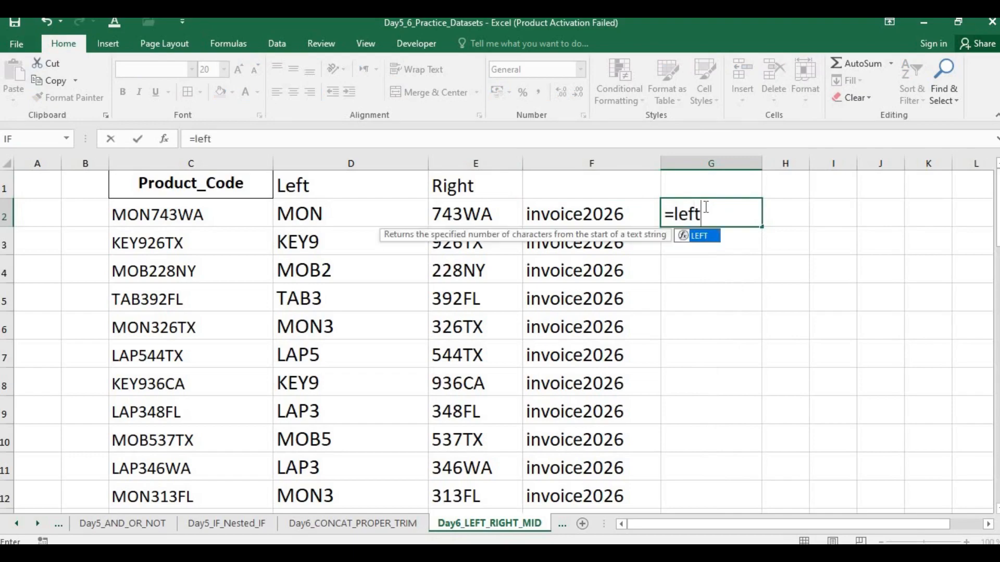
{"action": "type", "text": "("}
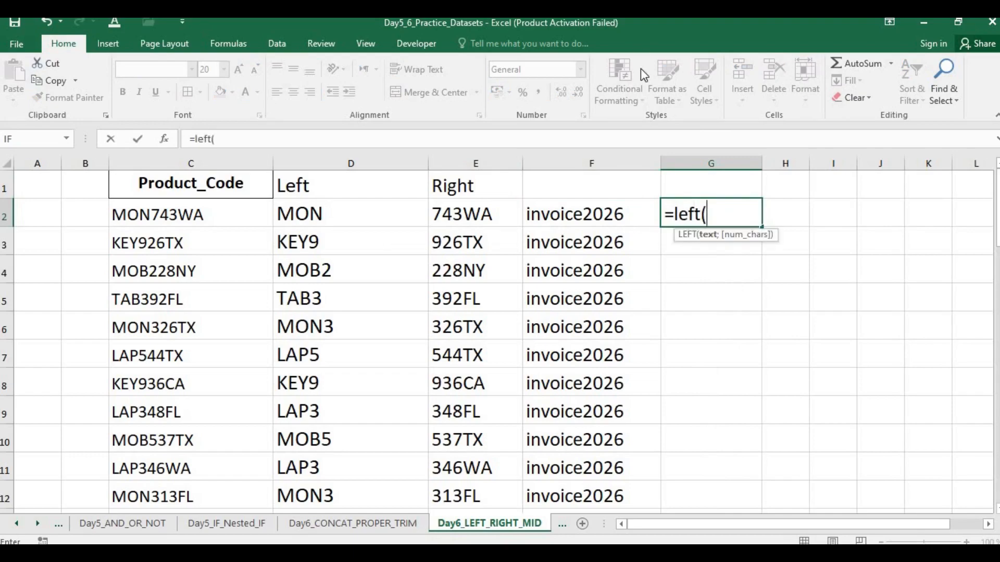
{"action": "type", "text": "\"BOL"}
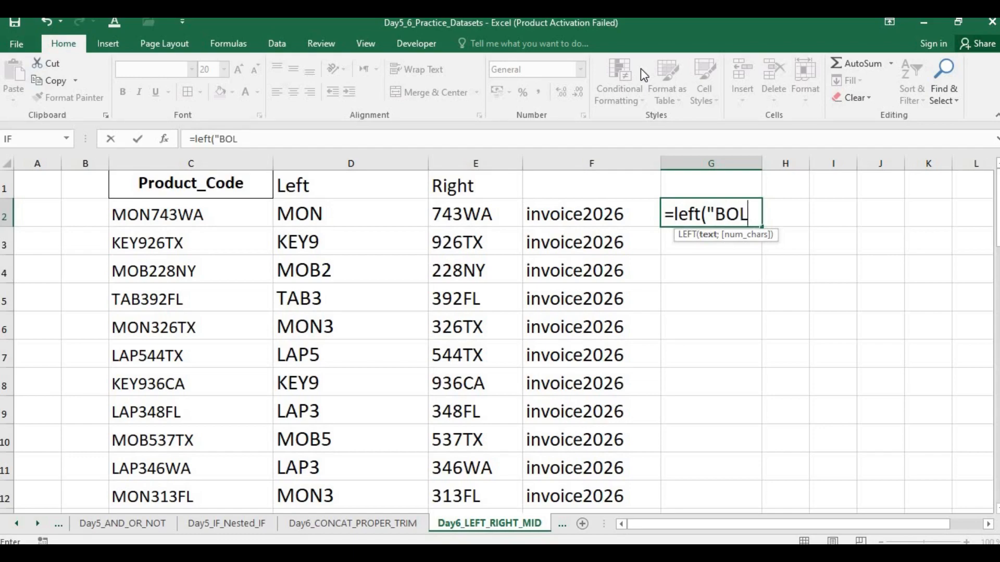
{"action": "type", "text": "ANKHAN"}
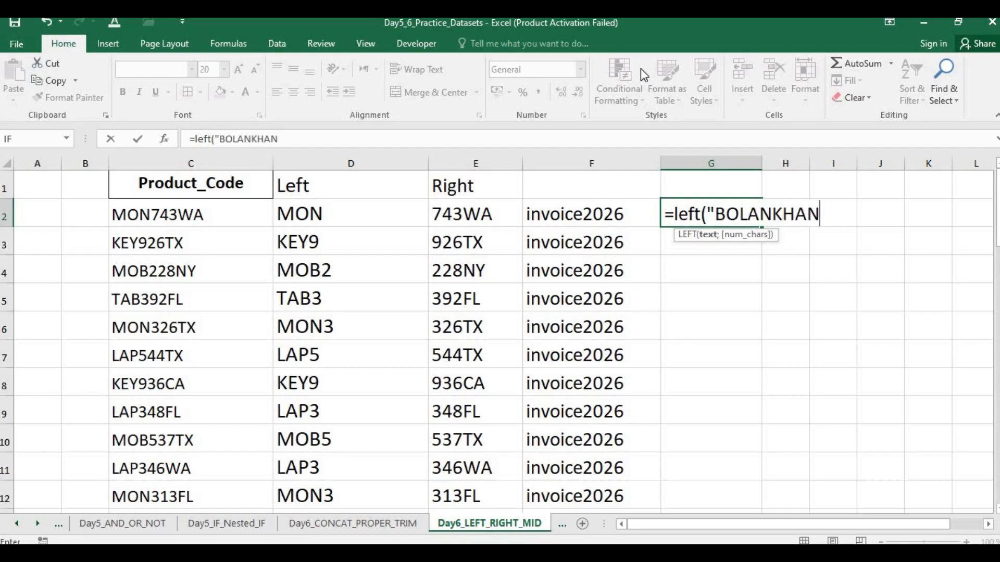
{"action": "type", "text": "\","}
{"action": "key", "text": "BackSpace"}
{"action": "type", "text": ";5)"}
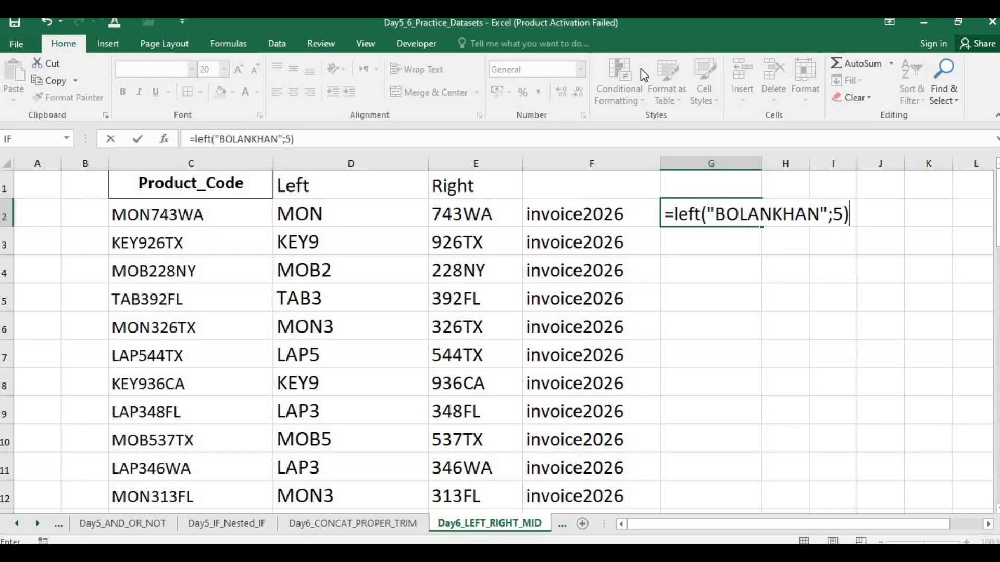
{"action": "key", "text": "Return"}
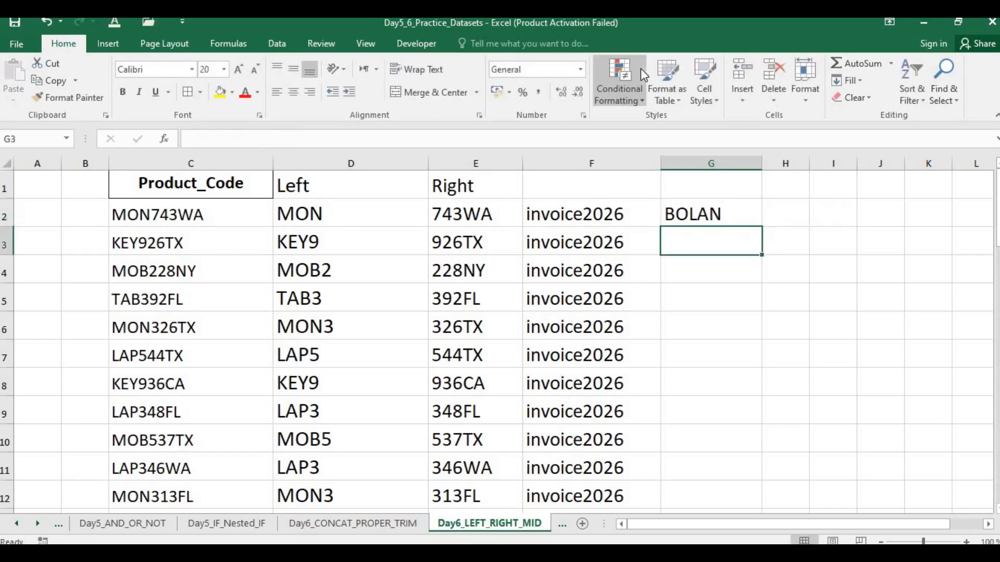
{"action": "key", "text": "Up"}
{"action": "key", "text": "Right"}
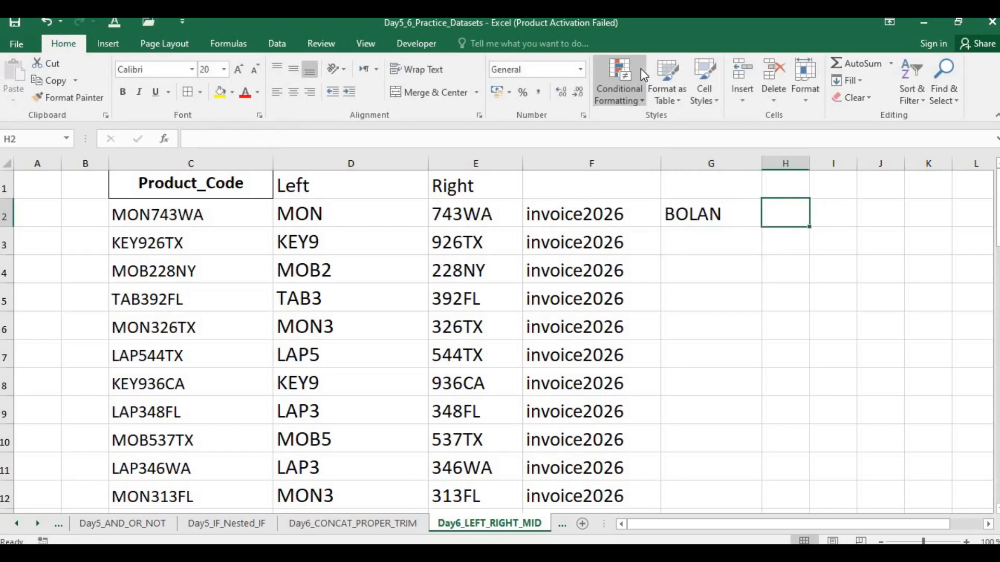
{"action": "key", "text": "Left"}
{"action": "key", "text": "Down"}
{"action": "key", "text": "Up"}
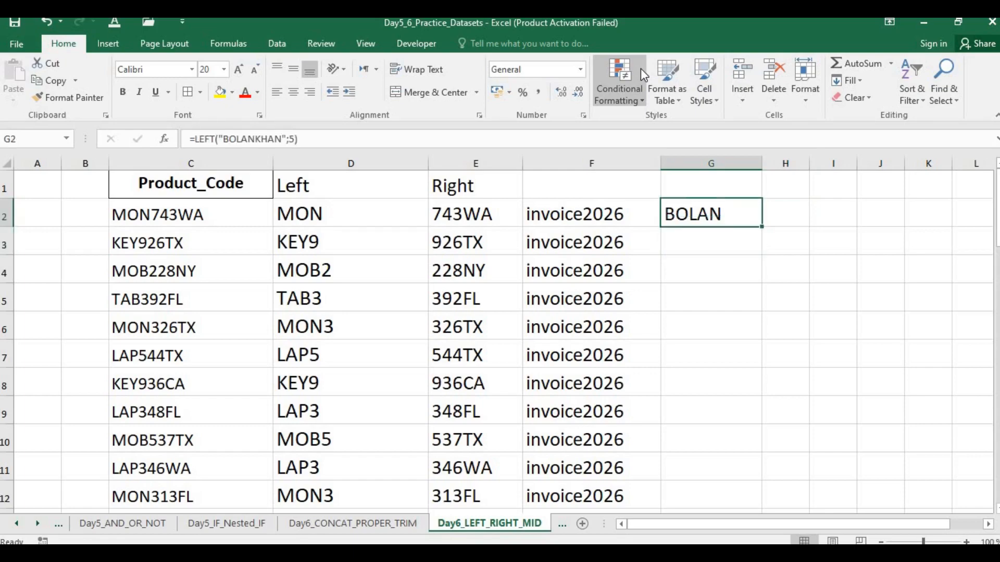
Step: Clear the contents of columns F and G, and select an empty cell in column F
{"action": "left_click_drag", "start_coordinate": [565, 157], "coordinate": [710, 156]}
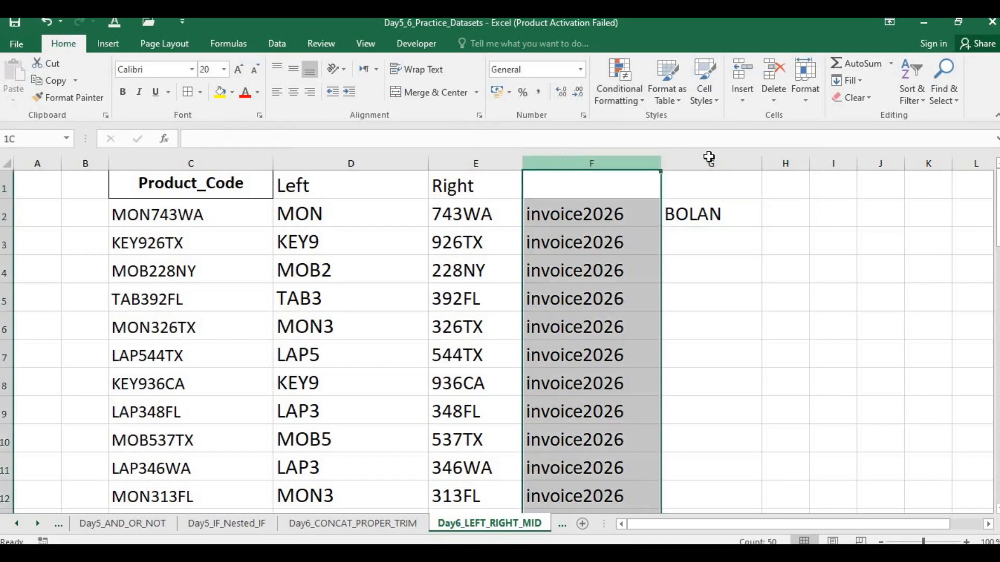
{"action": "key", "text": "Delete"}
{"action": "left_click", "coordinate": [459, 267]}
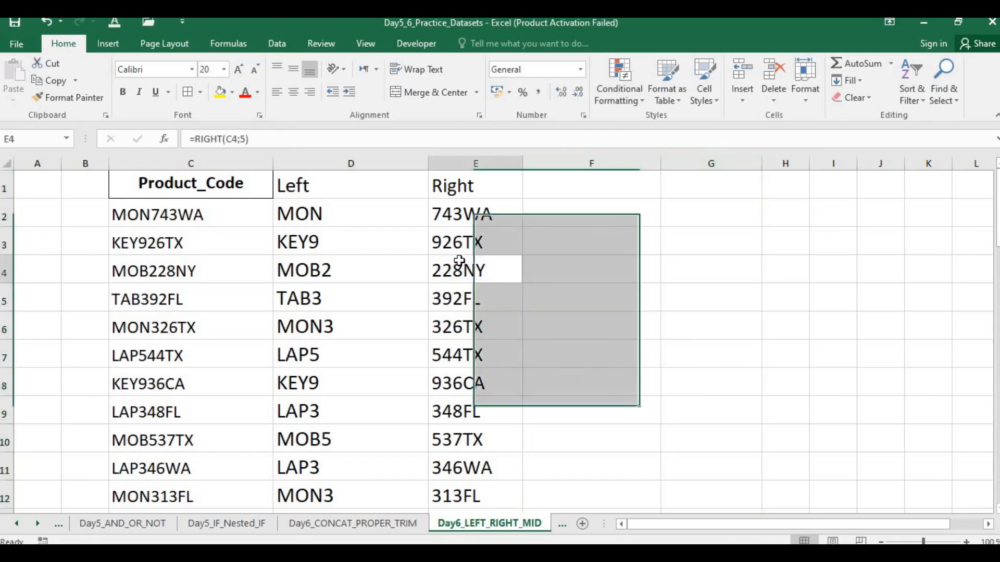
{"action": "left_click", "coordinate": [591, 231]}
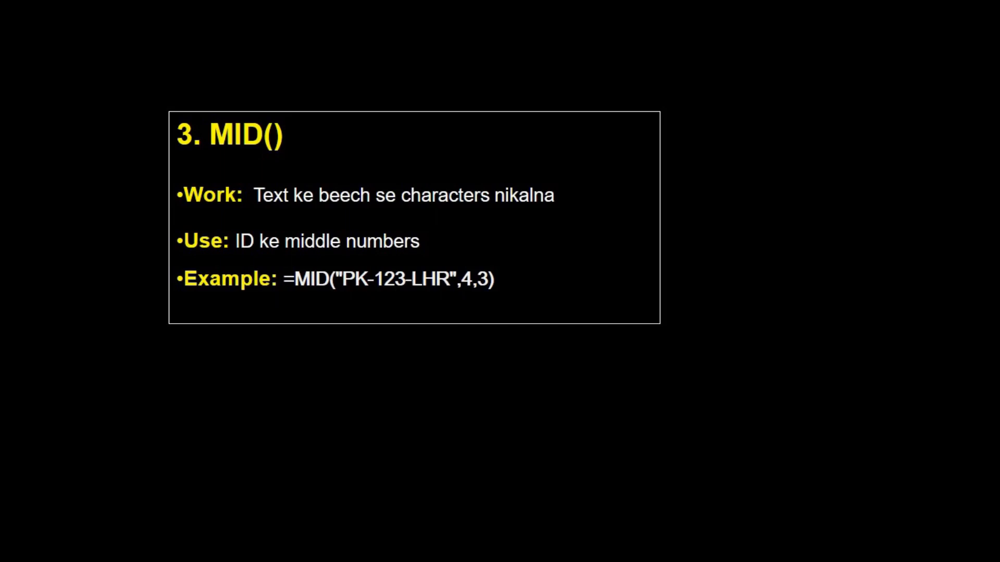
{"action": "mouse_move", "coordinate": [199, 381]}
{"action": "left_mouse_down"}
{"action": "mouse_move", "coordinate": [260, 361]}
{"action": "mouse_move", "coordinate": [267, 387]}
{"action": "left_mouse_up"}
{"action": "left_click_drag", "start_coordinate": [283, 376], "coordinate": [291, 388]}
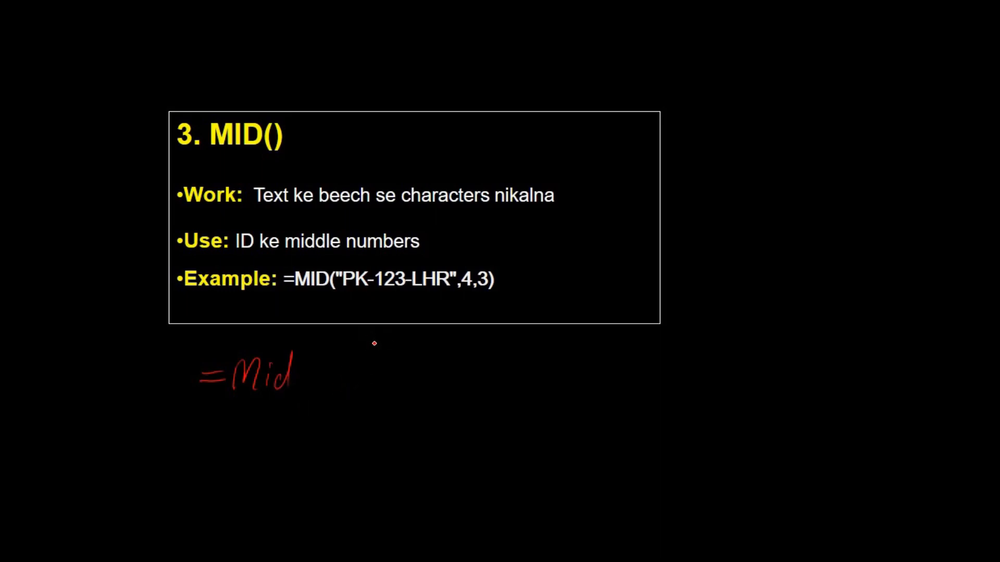
{"action": "mouse_move", "coordinate": [321, 354]}
{"action": "left_mouse_down"}
{"action": "mouse_move", "coordinate": [322, 386]}
{"action": "mouse_move", "coordinate": [332, 371]}
{"action": "left_mouse_up"}
{"action": "left_click_drag", "start_coordinate": [340, 359], "coordinate": [339, 371]}
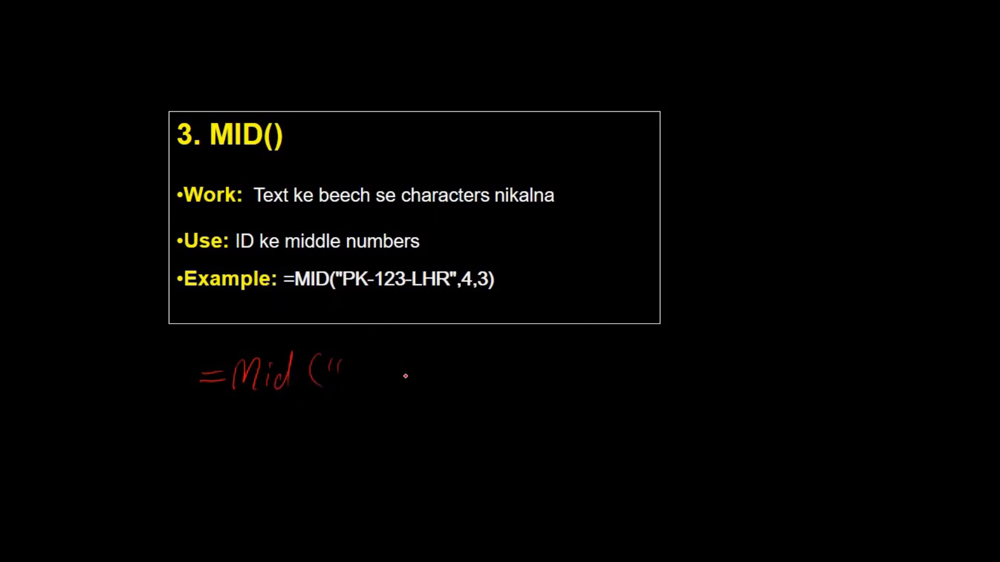
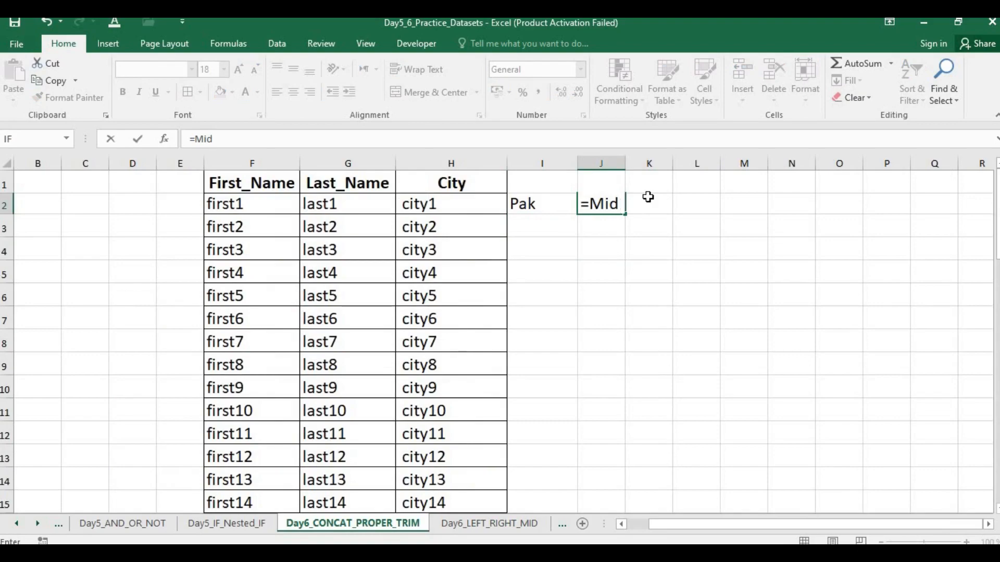
Step: Try a comma-separated MID formula in J2 that takes 3 characters of "Pakistan" starting at position 1
{"action": "type", "text": "\"\""}
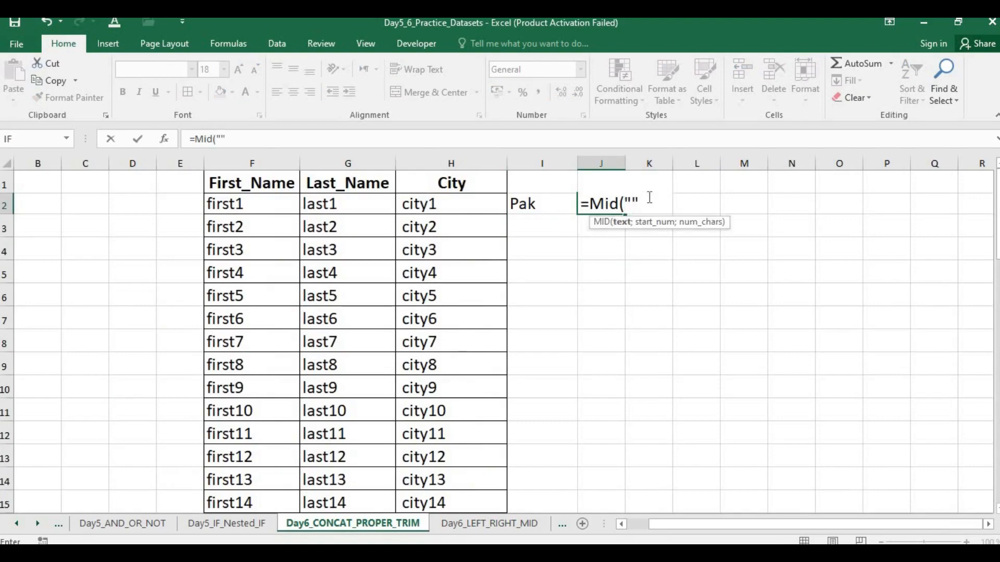
{"action": "type", "text": "Pakistan"}
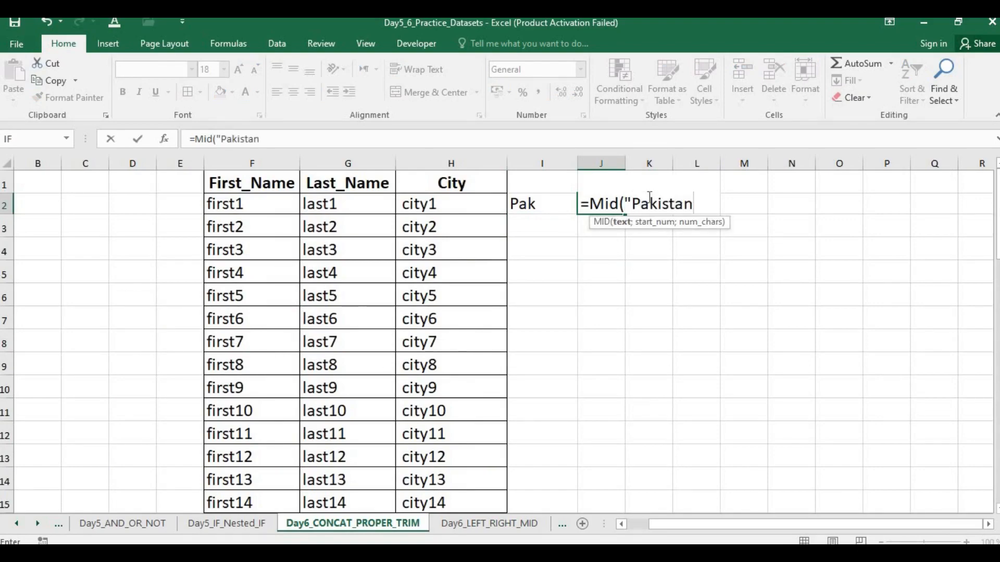
{"action": "type", "text": "\""}
{"action": "type", "text": ",1"}
{"action": "type", "text": ","}
{"action": "type", "text": "4"}
{"action": "key", "text": "BackSpace"}
{"action": "type", "text": "3)"}
{"action": "key", "text": "Return"}
{"action": "key", "text": "Return"}
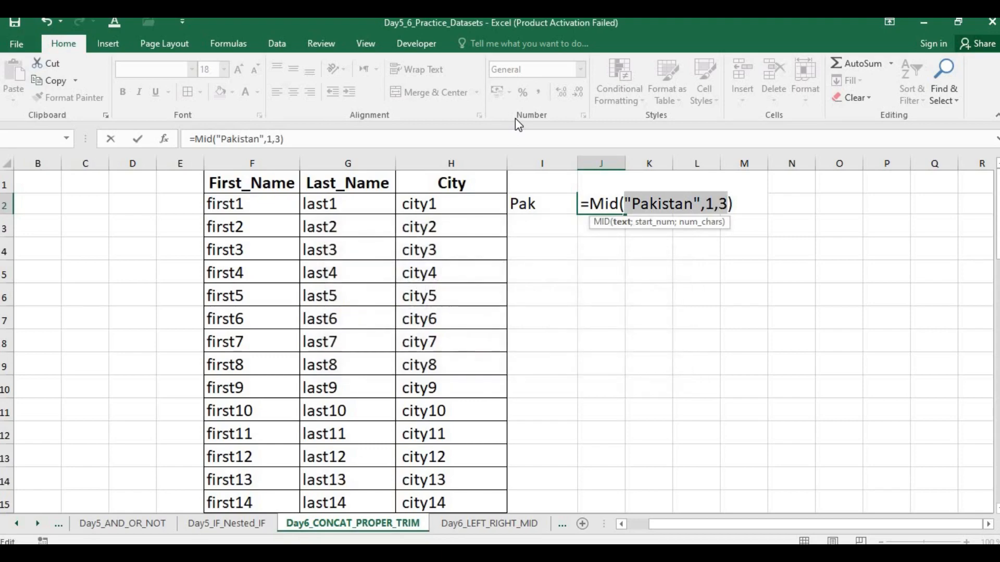
Step: Replace both comma separators in the J2 MID formula with semicolons and commit it
{"action": "key", "text": "Left"}
{"action": "key", "text": "BackSpace"}
{"action": "type", "text": ";"}
{"action": "key", "text": "Left"}
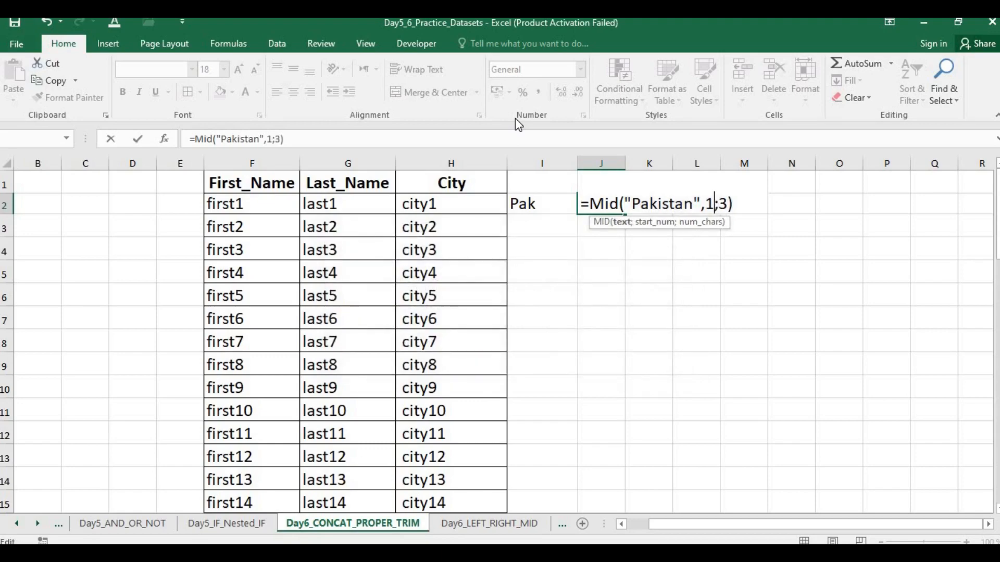
{"action": "key", "text": "Left"}
{"action": "key", "text": "BackSpace"}
{"action": "type", "text": ";"}
{"action": "key", "text": "Return"}
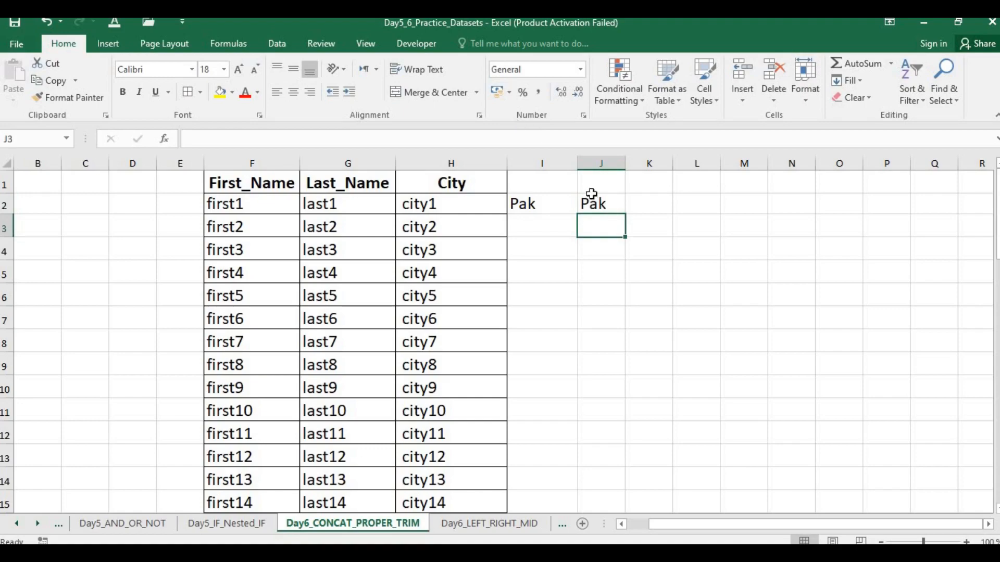
Step: Set the start position to 4 and the character count to 6 in the J2 MID formula
{"action": "double_click", "coordinate": [604, 204]}
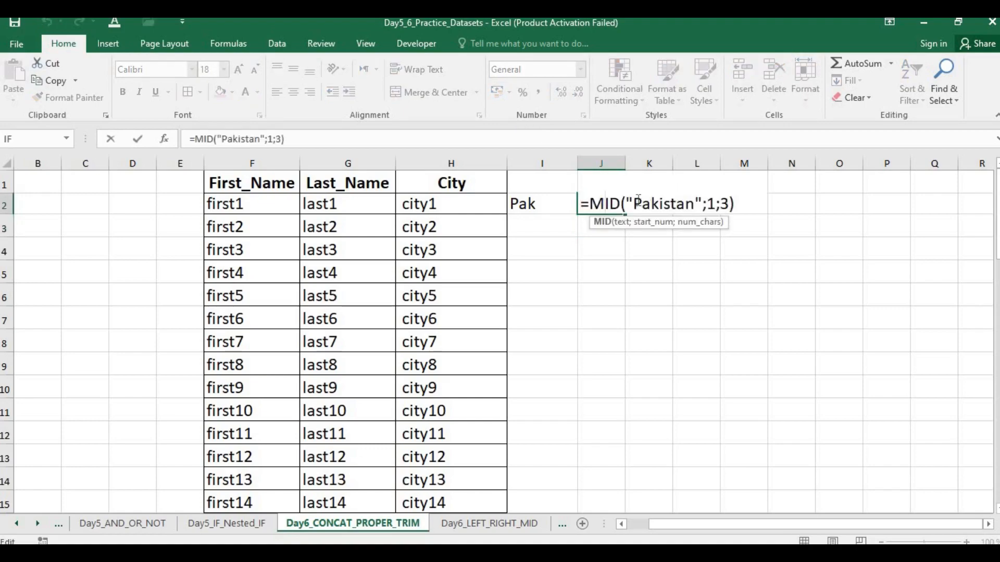
{"action": "left_click", "coordinate": [637, 204]}
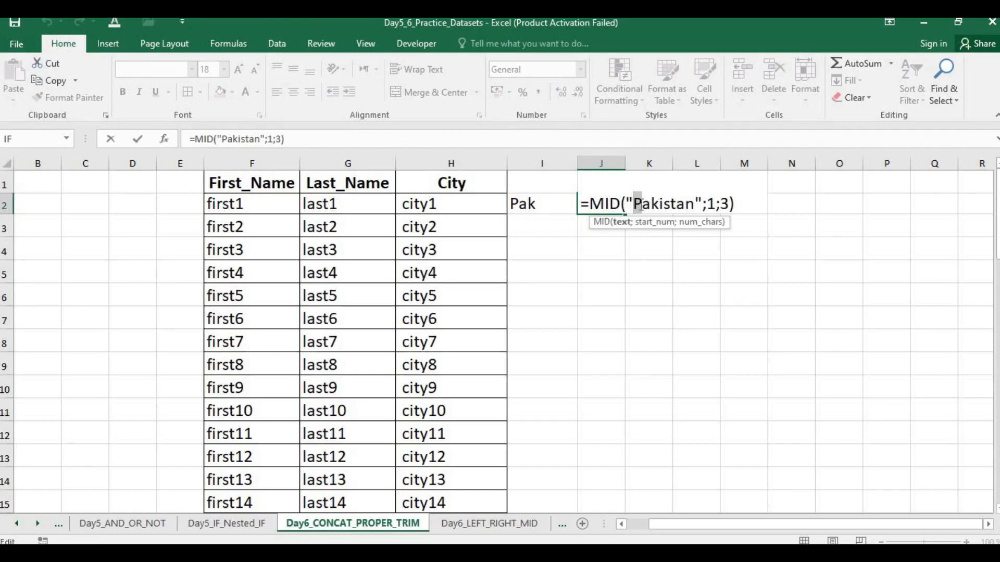
{"action": "left_click", "coordinate": [716, 203]}
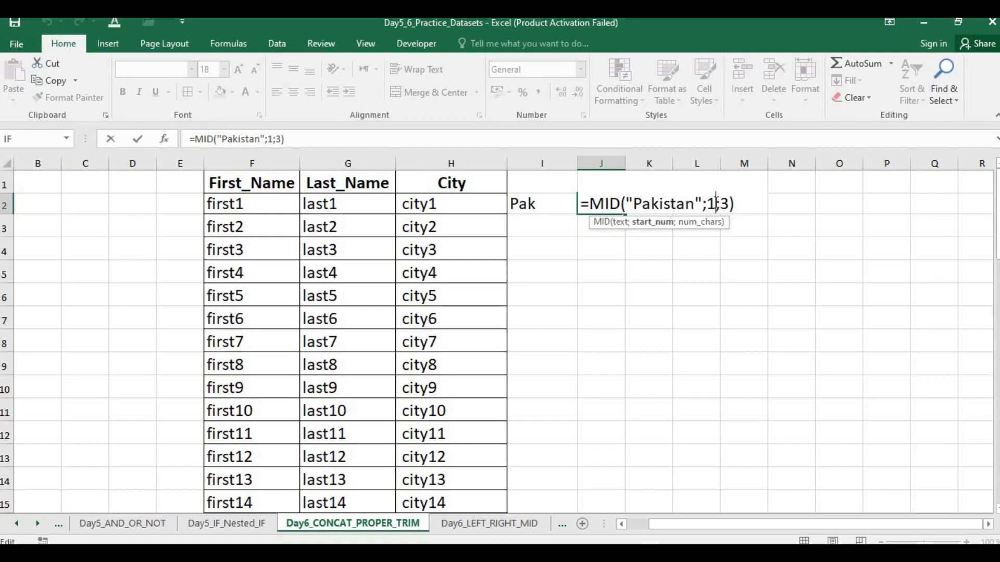
{"action": "key", "text": "BackSpace"}
{"action": "type", "text": "4"}
{"action": "key", "text": "Right"}
{"action": "key", "text": "Right"}
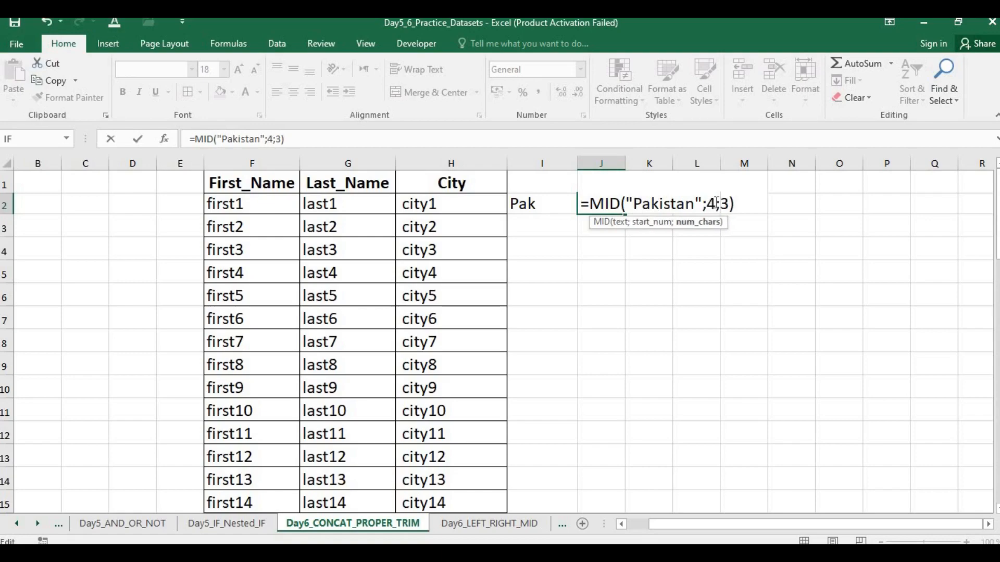
{"action": "key", "text": "BackSpace"}
{"action": "type", "text": "6"}
{"action": "key", "text": "Return"}
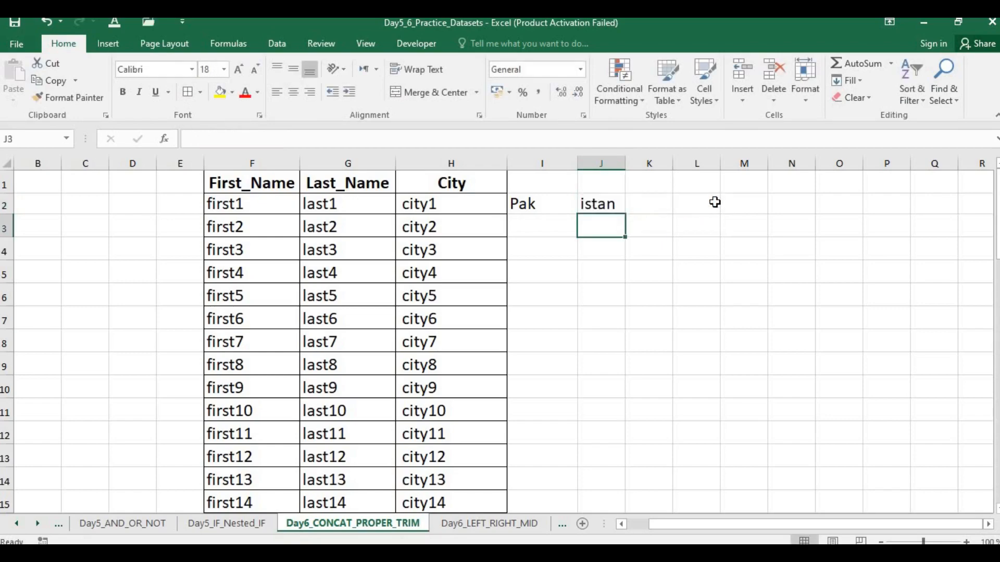
Step: Clear cells J2 and I2, glance at the MID example in the slide show and return to the workbook
{"action": "key", "text": "Up"}
{"action": "key", "text": "BackSpace"}
{"action": "key", "text": "Left"}
{"action": "key", "text": "BackSpace"}
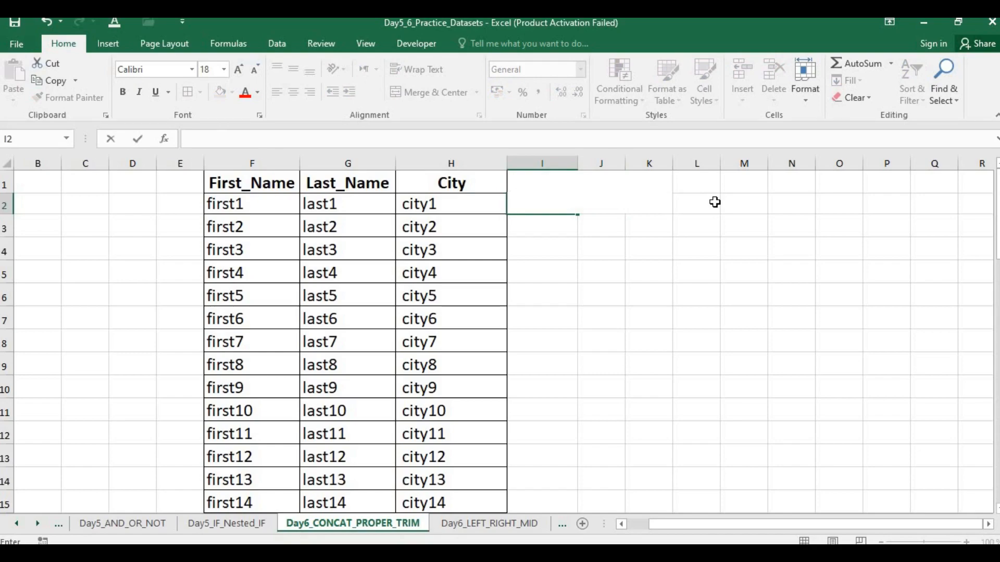
{"action": "key", "text": "alt+Tab"}
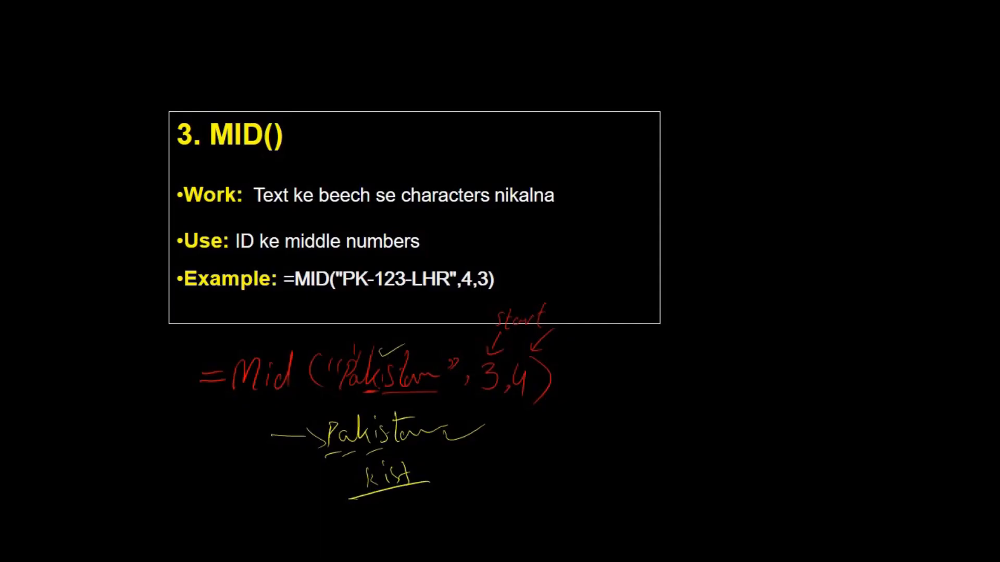
{"action": "key", "text": "alt+Tab"}
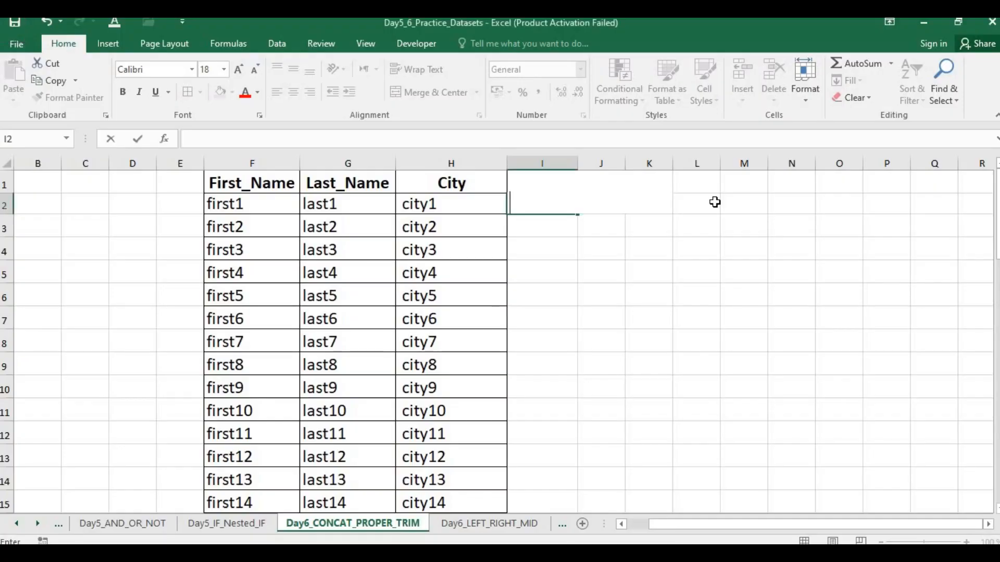
Step: Start a MID formula in I2 with "Pak-123-LHR" as its text argument, followed by a semicolon
{"action": "type", "text": "=mid(\"\""}
{"action": "key", "text": "Return"}
{"action": "key", "text": "Return"}
{"action": "key", "text": "BackSpace"}
{"action": "key", "text": "BackSpace"}
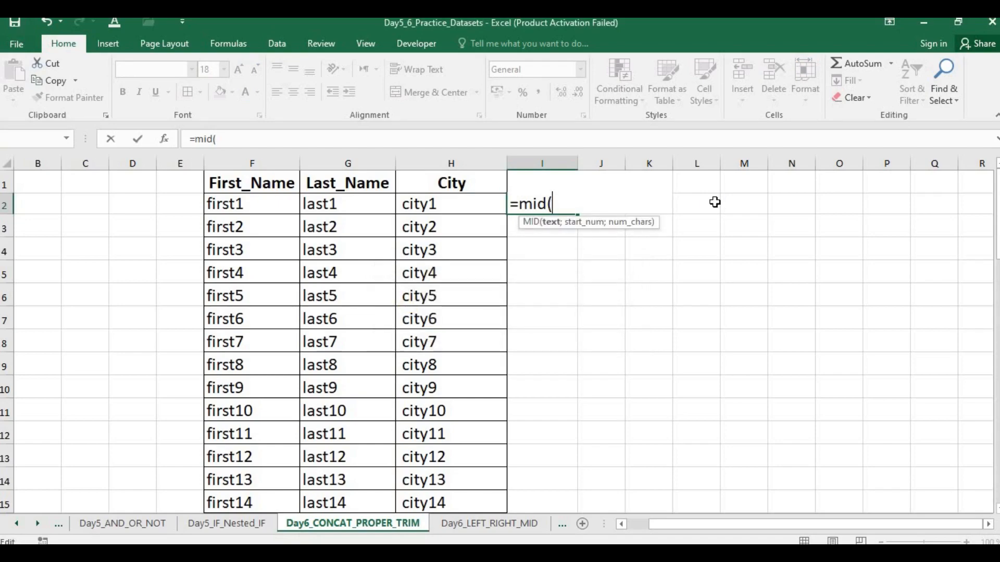
{"action": "type", "text": "\"PAk"}
{"action": "key", "text": "BackSpace"}
{"action": "key", "text": "BackSpace"}
{"action": "type", "text": "ak"}
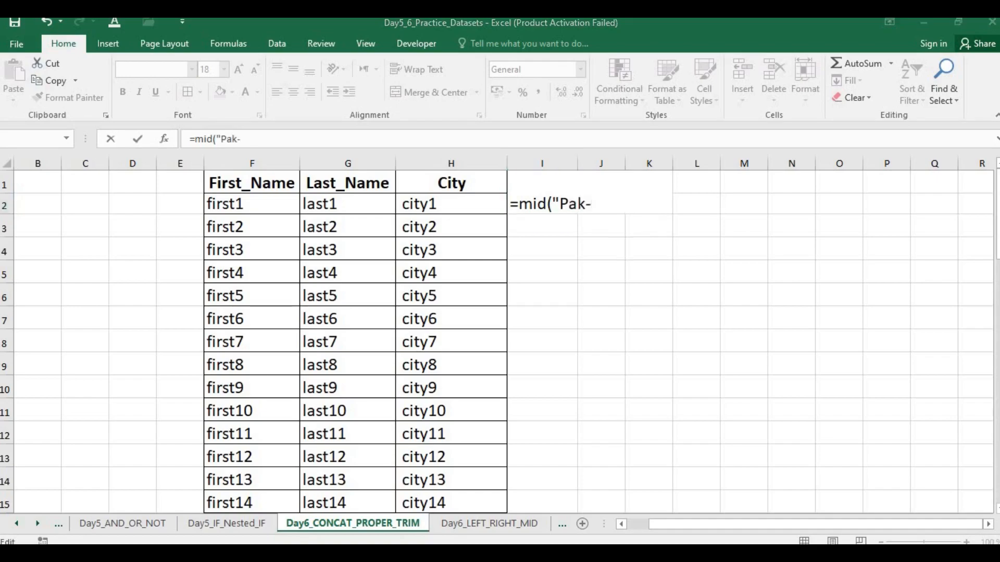
{"action": "type", "text": "-"}
{"action": "type", "text": "123-"}
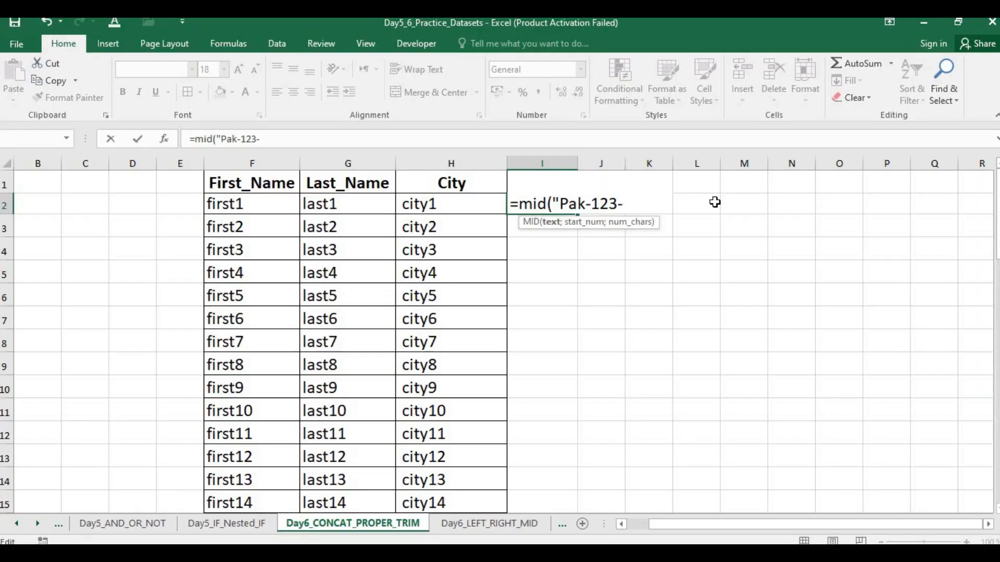
{"action": "type", "text": "LHR\";"}
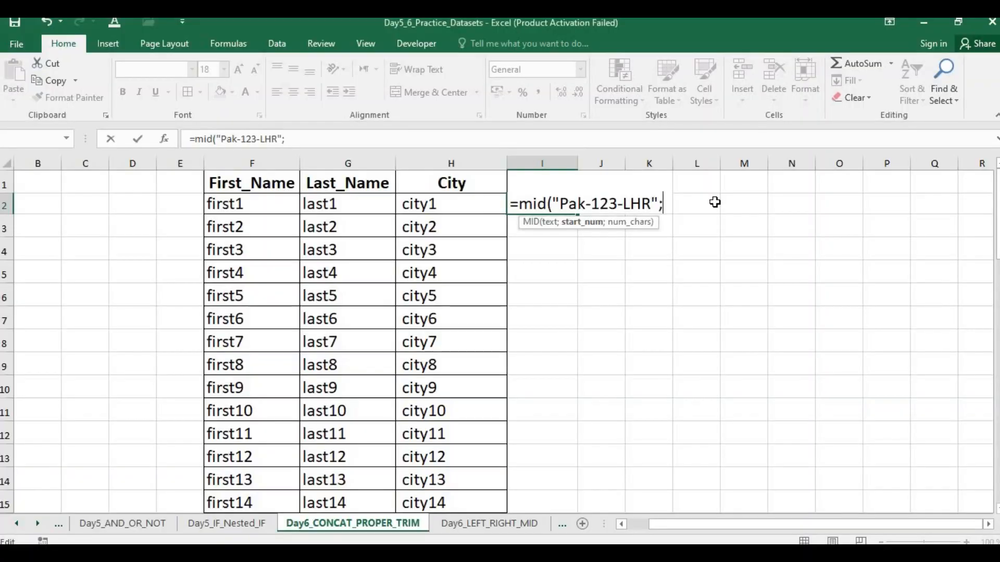
Step: Finish the I2 MID formula with start position 4 and 3 characters, using semicolons as separators
{"action": "type", "text": "4,3)"}
{"action": "key", "text": "Return"}
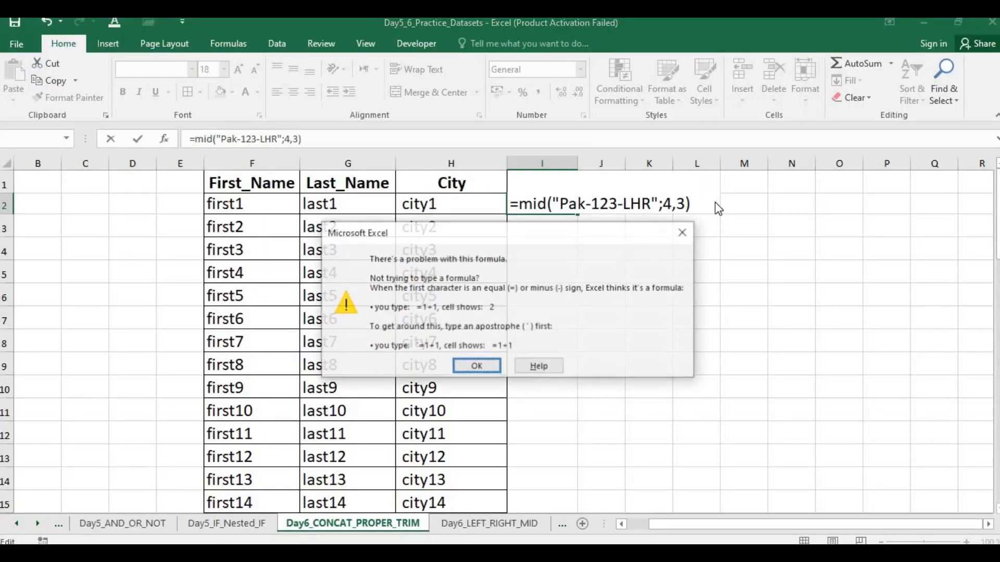
{"action": "key", "text": "Return"}
{"action": "key", "text": "Left"}
{"action": "key", "text": "BackSpace"}
{"action": "type", "text": ";"}
{"action": "key", "text": "Return"}
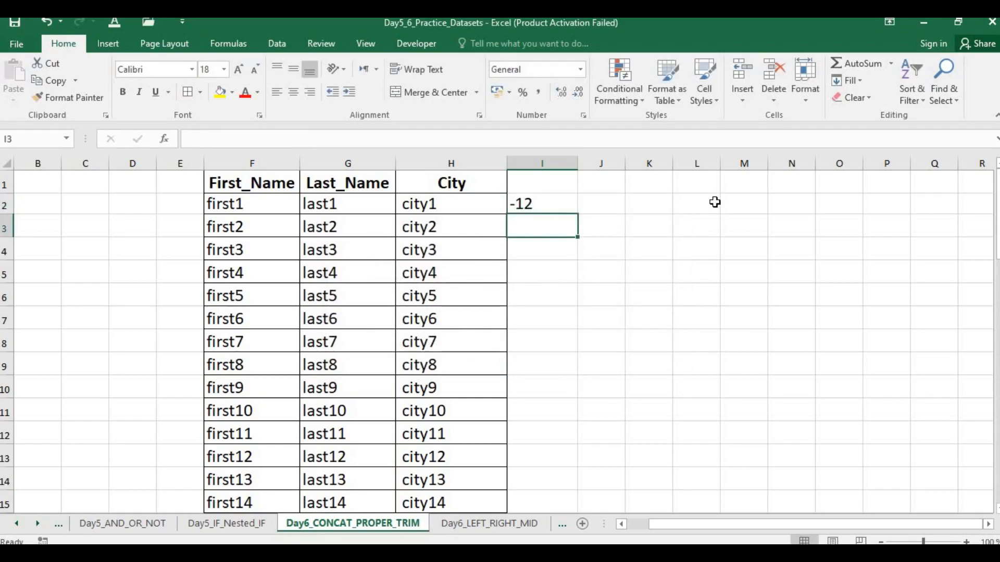
Step: Reopen the I2 formula and examine its arguments against the MID example in the slide show
{"action": "key", "text": "Up"}
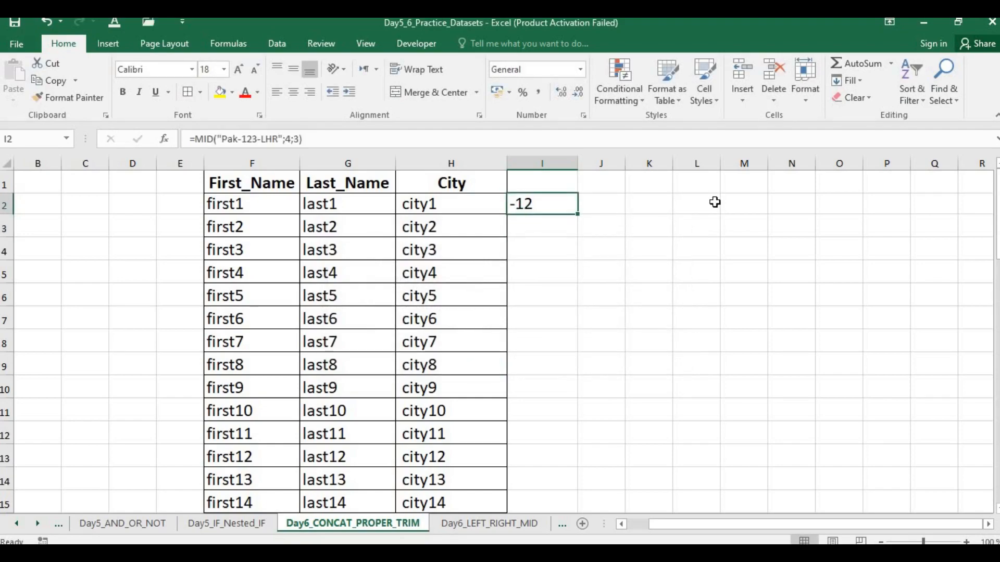
{"action": "double_click", "coordinate": [570, 205]}
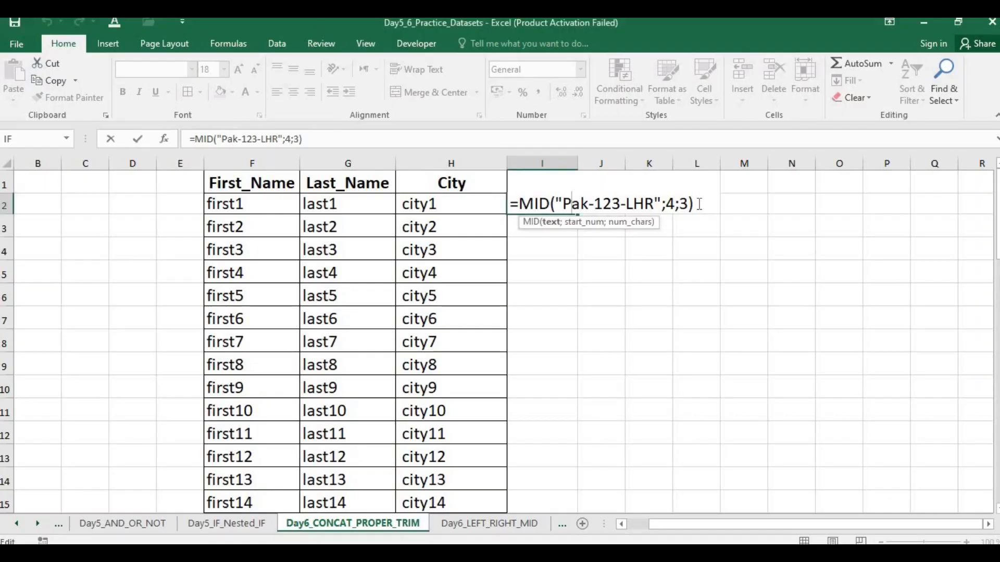
{"action": "key", "text": "Right"}
{"action": "key", "text": "Right"}
{"action": "key", "text": "Left"}
{"action": "key", "text": "Right"}
{"action": "key", "text": "Right"}
{"action": "key", "text": "Right"}
{"action": "key", "text": "Right"}
{"action": "key", "text": "Right"}
{"action": "key", "text": "Right"}
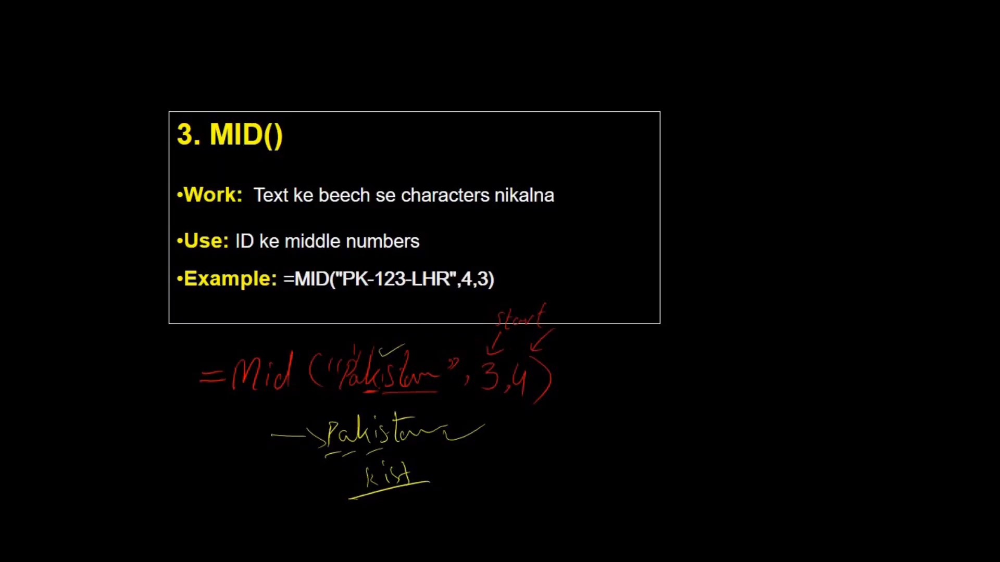
{"action": "key", "text": "alt+Tab"}
Step: Set the start position in the I2 MID formula to 1
{"action": "key", "text": "Right"}
{"action": "key", "text": "Right"}
{"action": "key", "text": "Right"}
{"action": "key", "text": "Right"}
{"action": "key", "text": "Right"}
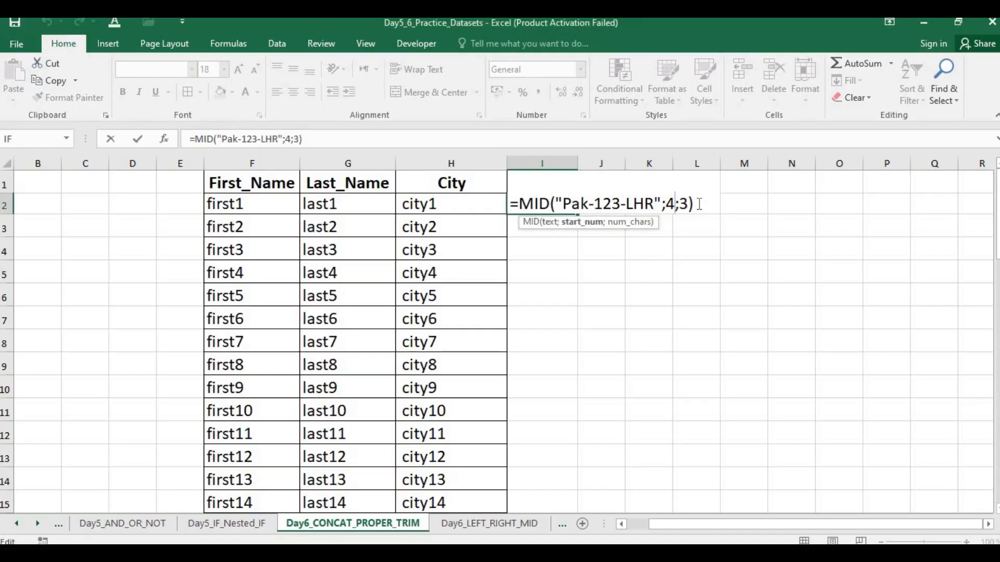
{"action": "key", "text": "Left"}
{"action": "key", "text": "Left"}
{"action": "key", "text": "Left"}
{"action": "key", "text": "BackSpace"}
{"action": "type", "text": "1"}
{"action": "key", "text": "Right"}
{"action": "key", "text": "Right"}
{"action": "key", "text": "Return"}
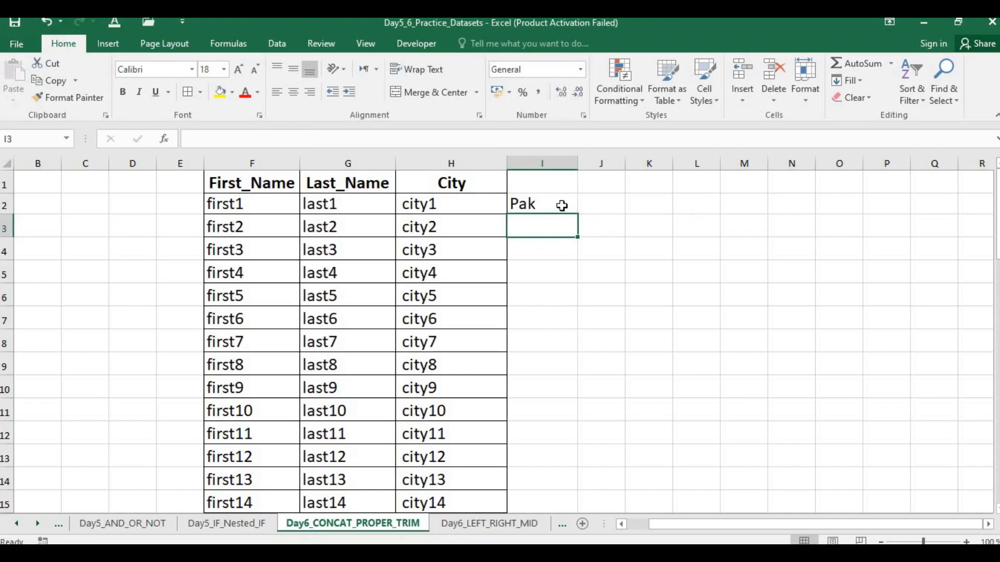
Step: Set the start position to 3 and the character count to 6 in the I2 MID formula
{"action": "double_click", "coordinate": [562, 205]}
{"action": "left_click", "coordinate": [672, 204]}
{"action": "key", "text": "BackSpace"}
{"action": "type", "text": "3-"}
{"action": "key", "text": "Right"}
{"action": "key", "text": "Delete"}
{"action": "type", "text": "6"}
{"action": "key", "text": "Return"}
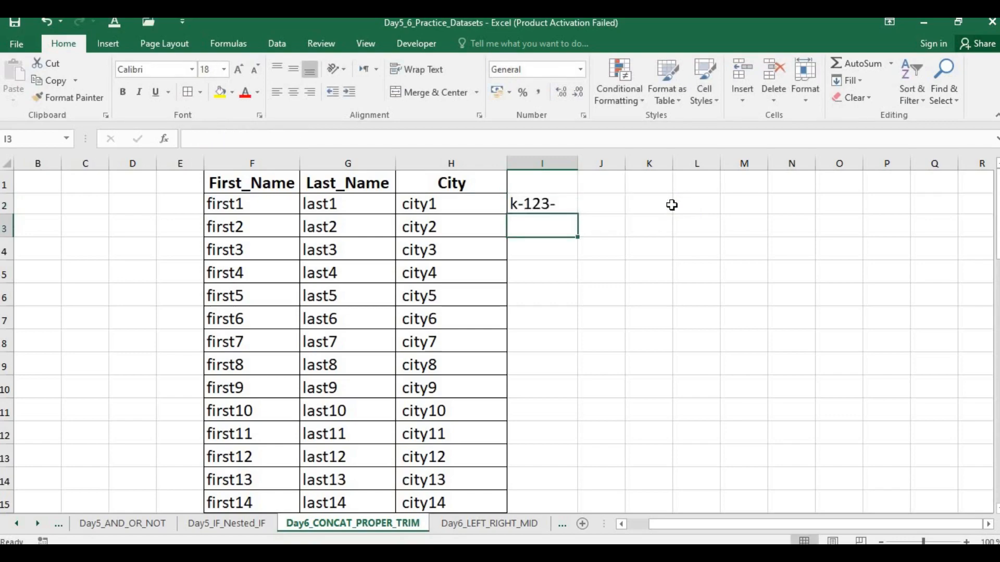
Step: Set the character count in the I2 MID formula to 4
{"action": "key", "text": "Up"}
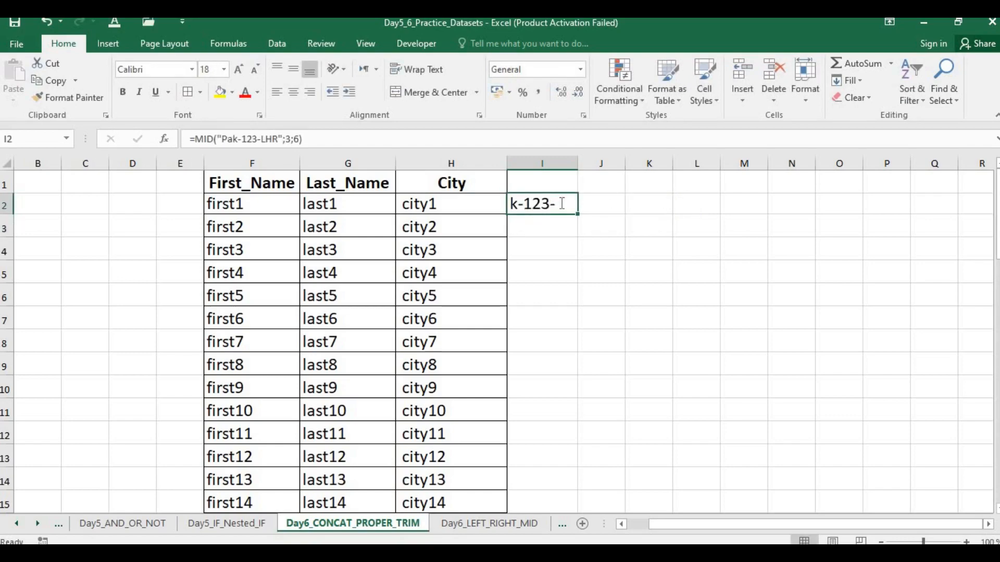
{"action": "double_click", "coordinate": [562, 204]}
{"action": "left_click", "coordinate": [674, 204]}
{"action": "key", "text": "BackSpace"}
{"action": "type", "text": "3"}
{"action": "key", "text": "BackSpace"}
{"action": "type", "text": "4"}
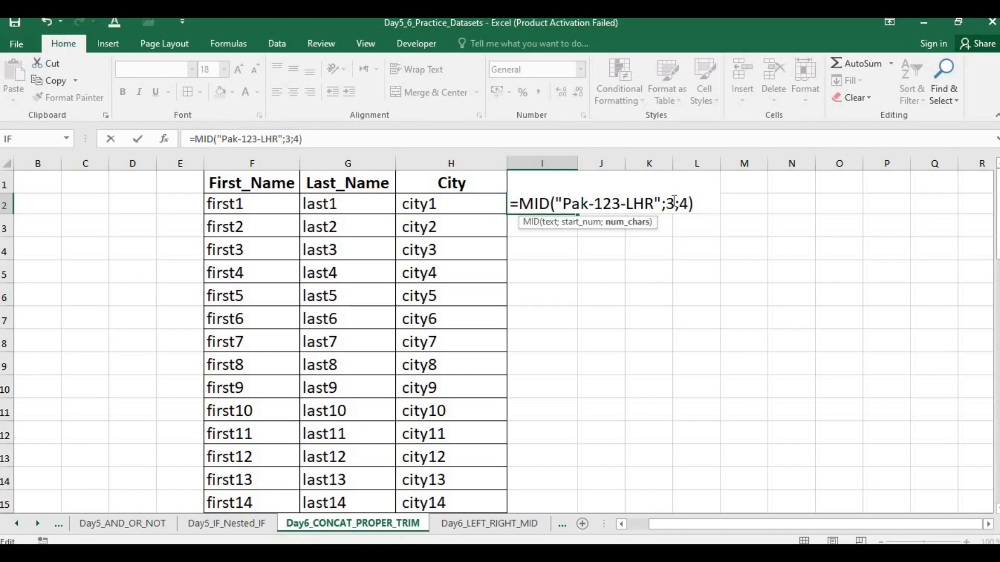
{"action": "key", "text": "Return"}
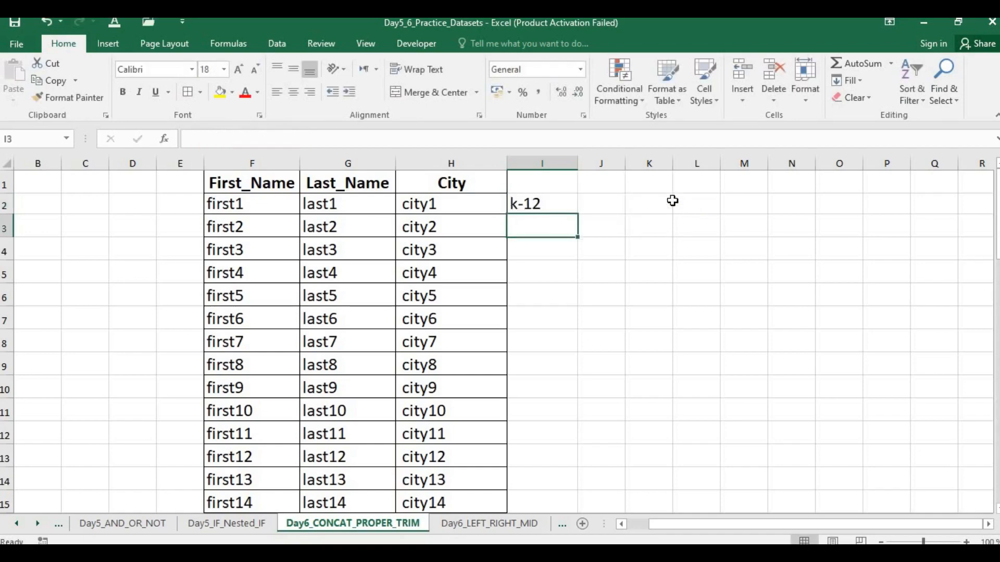
Step: Review which characters of "Pak-123-LHR" the start position and character count in the I2 formula cover
{"action": "double_click", "coordinate": [561, 204]}
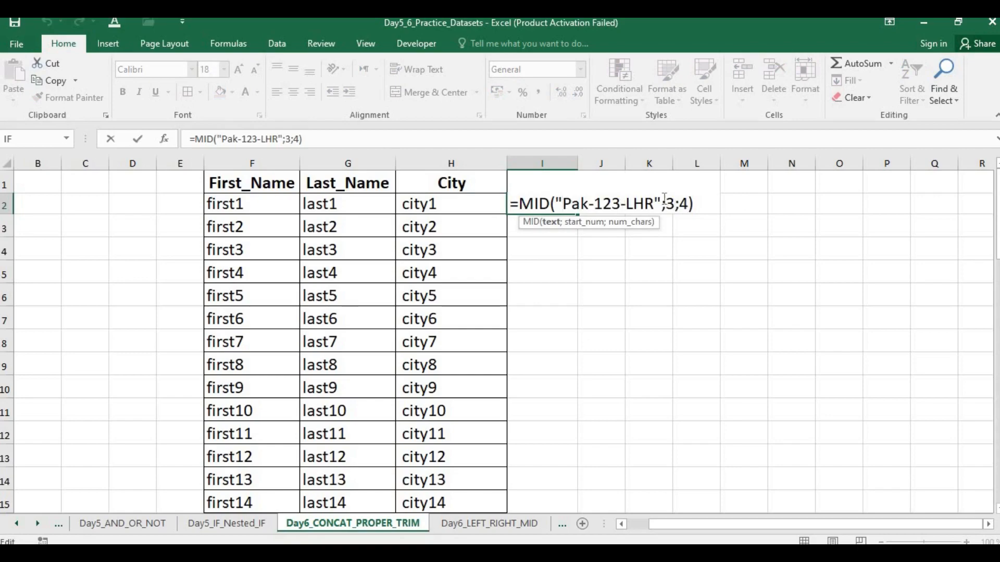
{"action": "left_click", "coordinate": [666, 202]}
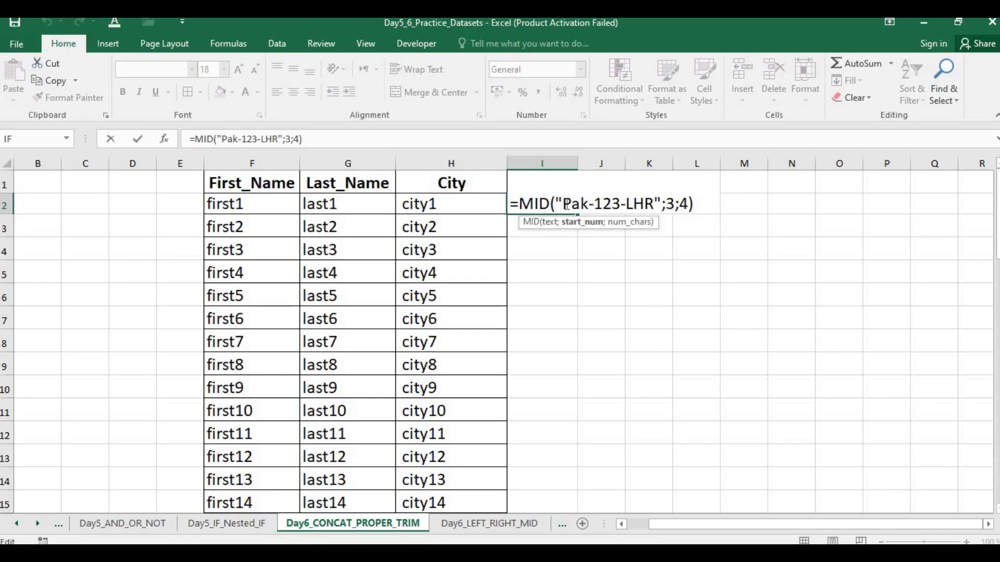
{"action": "left_click", "coordinate": [584, 203]}
{"action": "left_click_drag", "start_coordinate": [590, 203], "coordinate": [610, 204]}
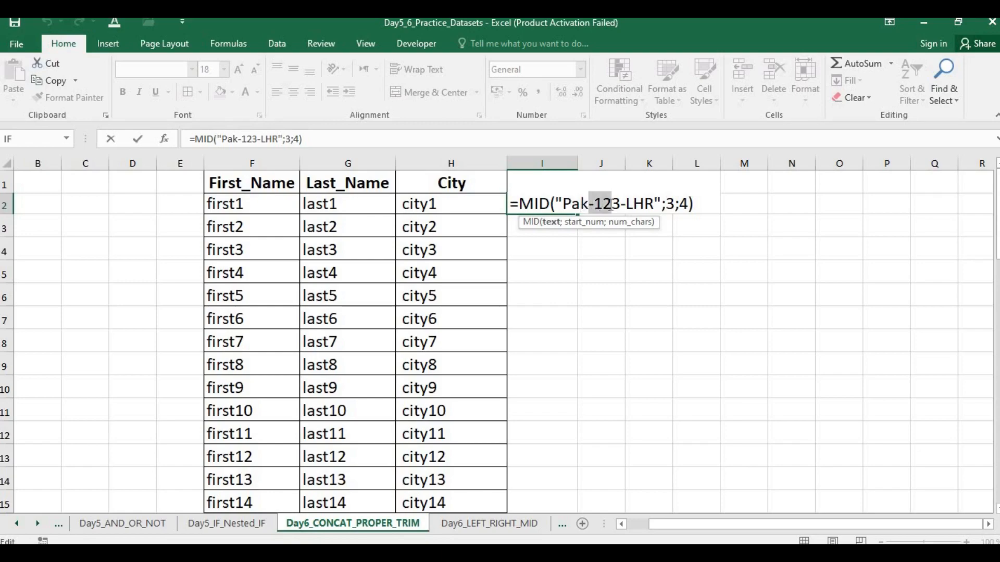
{"action": "left_click", "coordinate": [695, 203]}
{"action": "key", "text": "Return"}
Step: Switch to the slide show, advance to the LEN slide and return to the Excel workbook
{"action": "key", "text": "alt+Tab"}
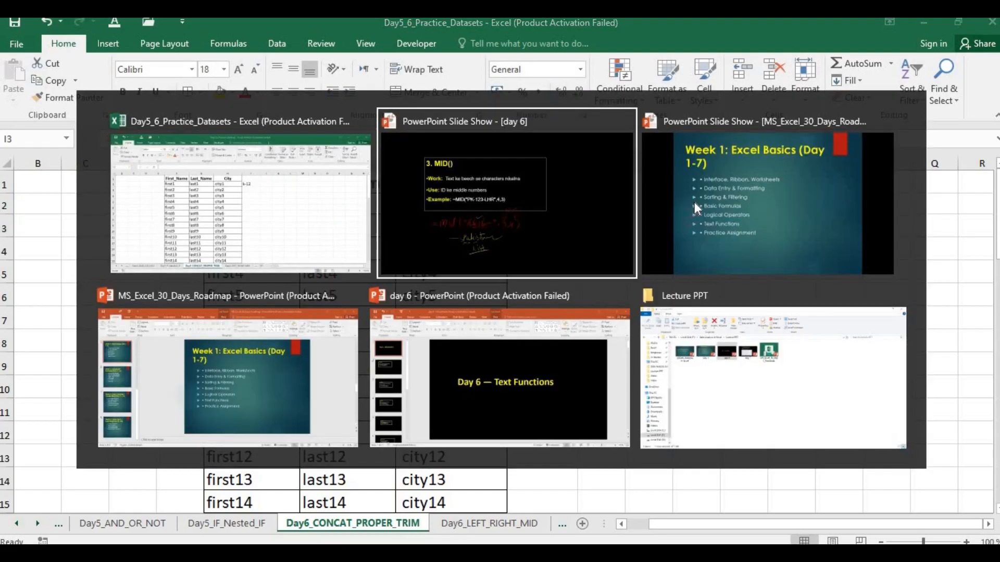
{"action": "key", "text": "Right"}
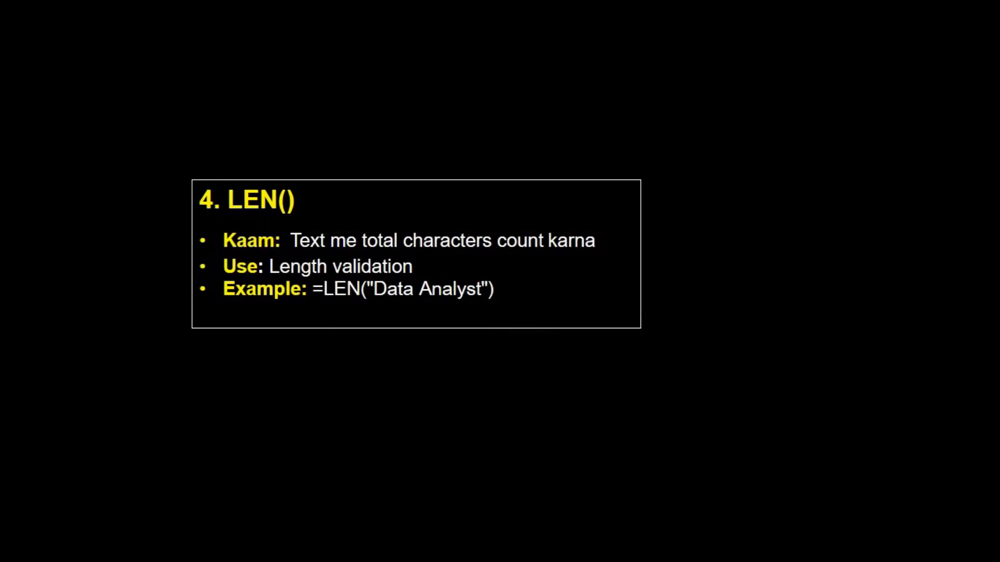
{"action": "key", "text": "alt+Tab"}
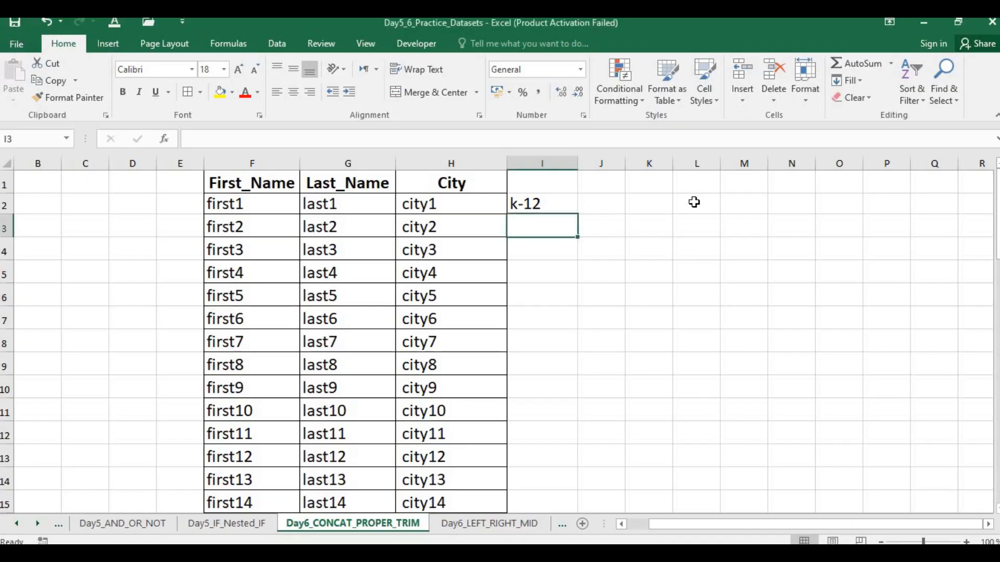
Step: Enter the formula =LEN("Data Analyst") in cell J2
{"action": "key", "text": "Right"}
{"action": "key", "text": "Up"}
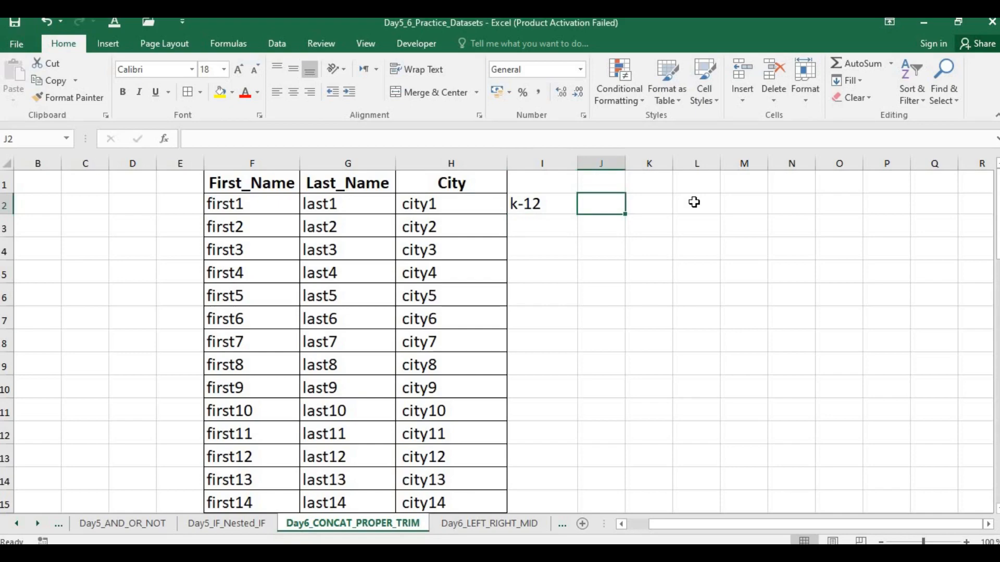
{"action": "type", "text": "len"}
{"action": "key", "text": "BackSpace"}
{"action": "key", "text": "BackSpace"}
{"action": "key", "text": "BackSpace"}
{"action": "type", "text": "=len("}
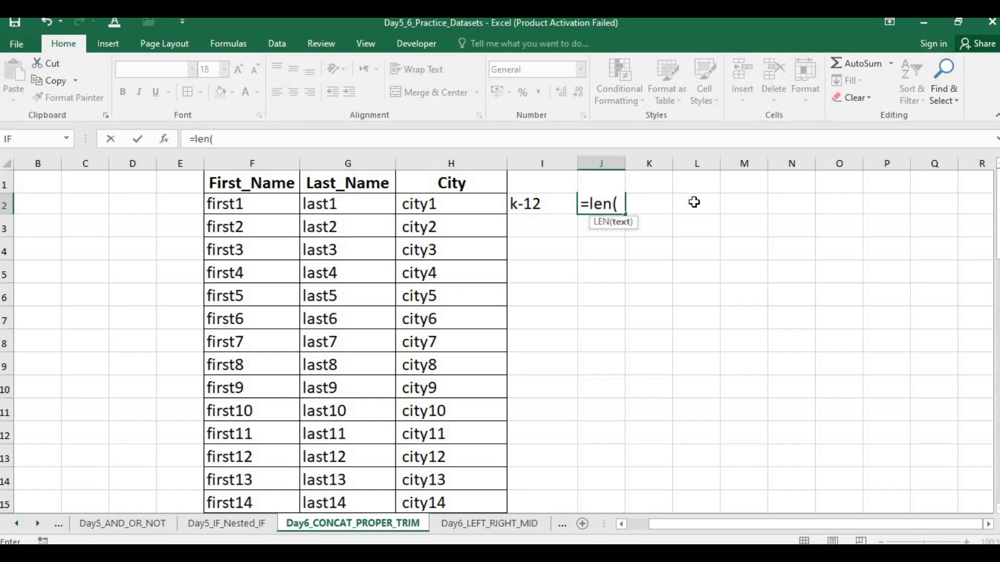
{"action": "type", "text": "\"Data"}
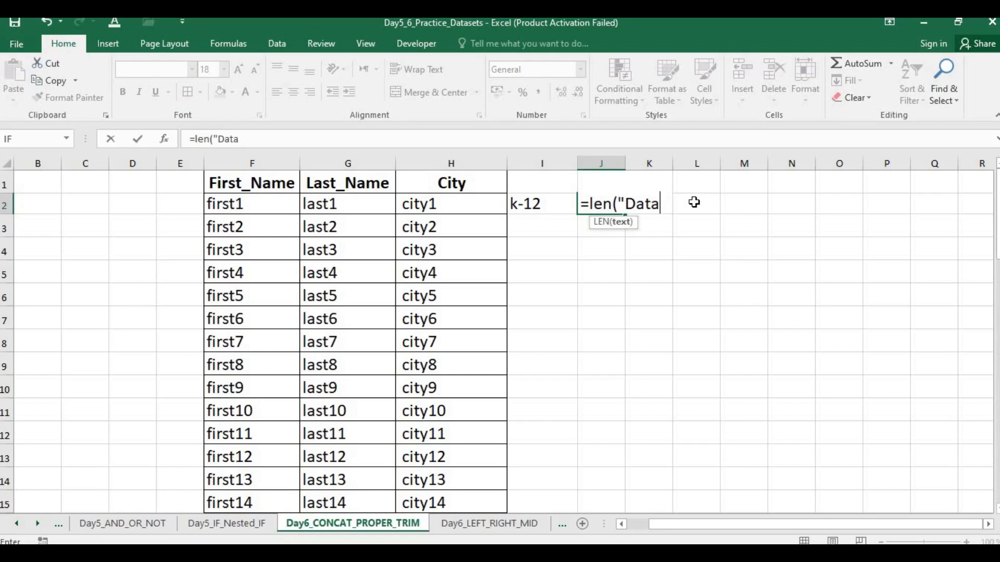
{"action": "type", "text": " Anal;"}
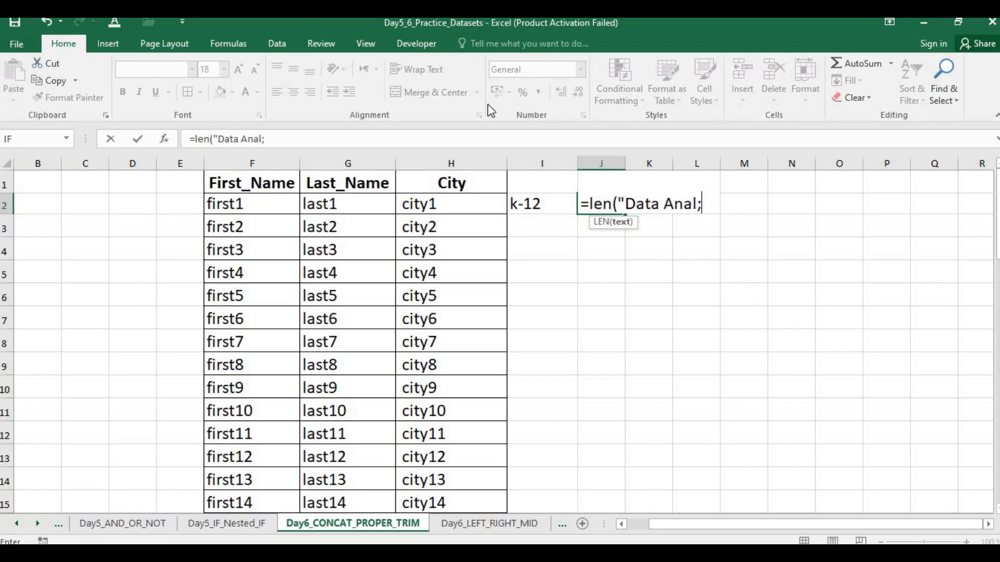
{"action": "key", "text": "BackSpace"}
{"action": "type", "text": "yst"}
{"action": "type", "text": ":"}
{"action": "type", "text": "\")"}
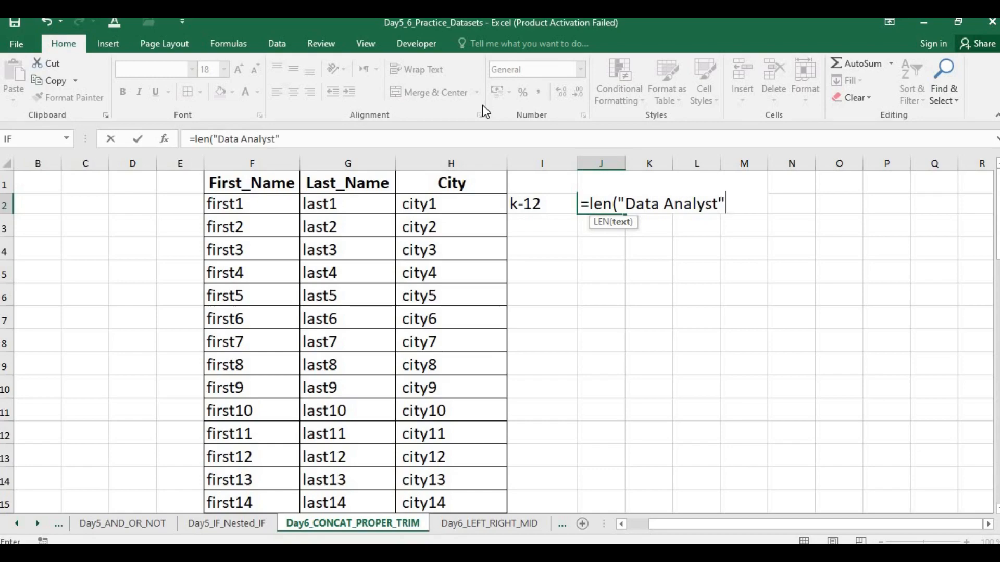
{"action": "key", "text": "Return"}
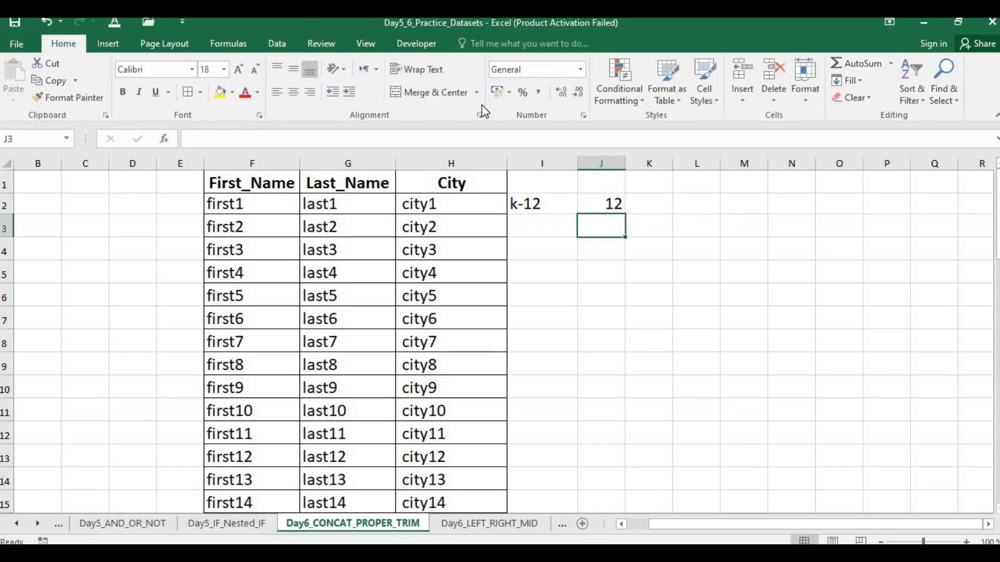
Step: Insert an empty column before the Salary column on the Day5_IF_Nested_IF sheet
{"action": "left_click", "coordinate": [225, 523]}
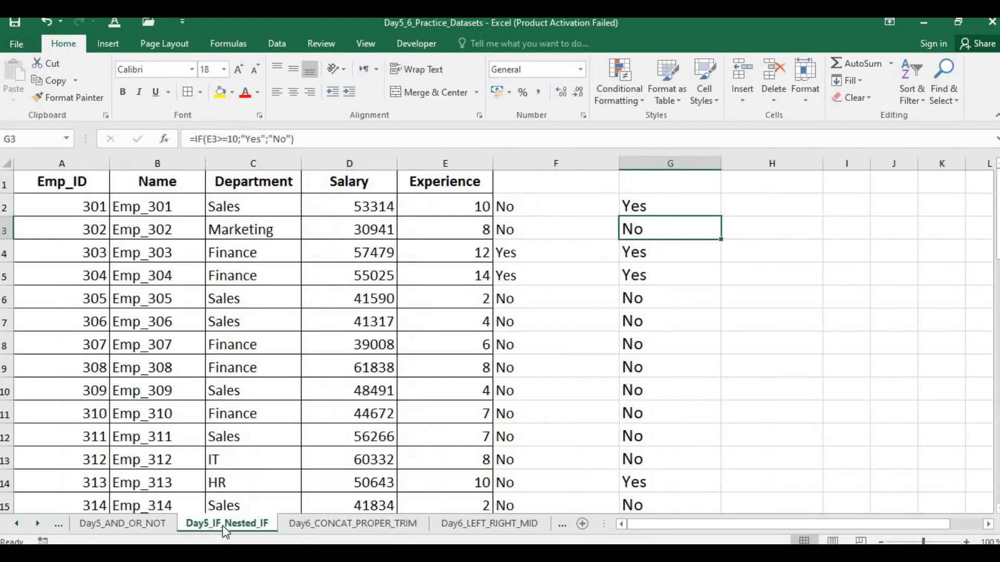
{"action": "left_click", "coordinate": [262, 174]}
{"action": "left_click", "coordinate": [329, 160]}
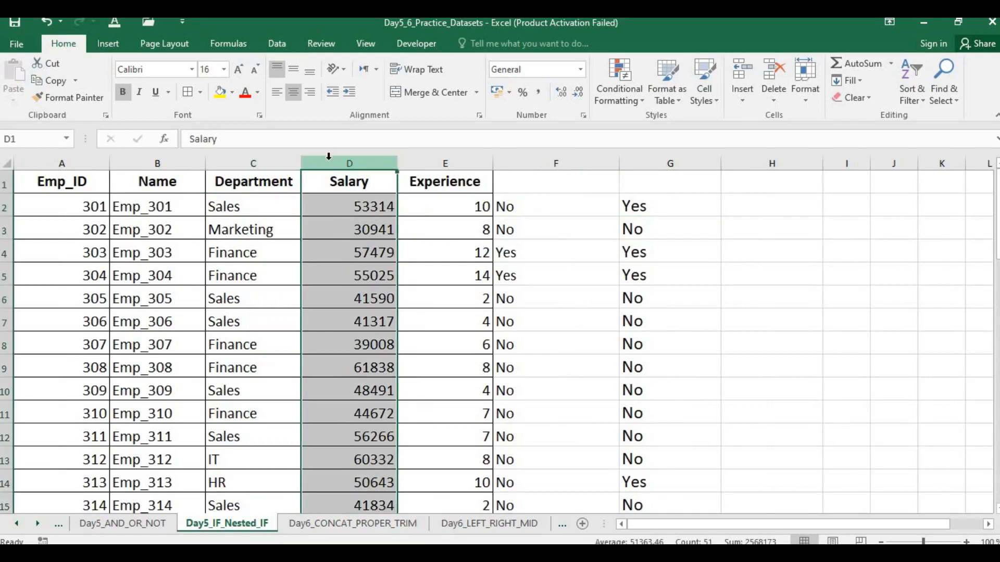
{"action": "key", "text": "ctrl+shift+plus"}
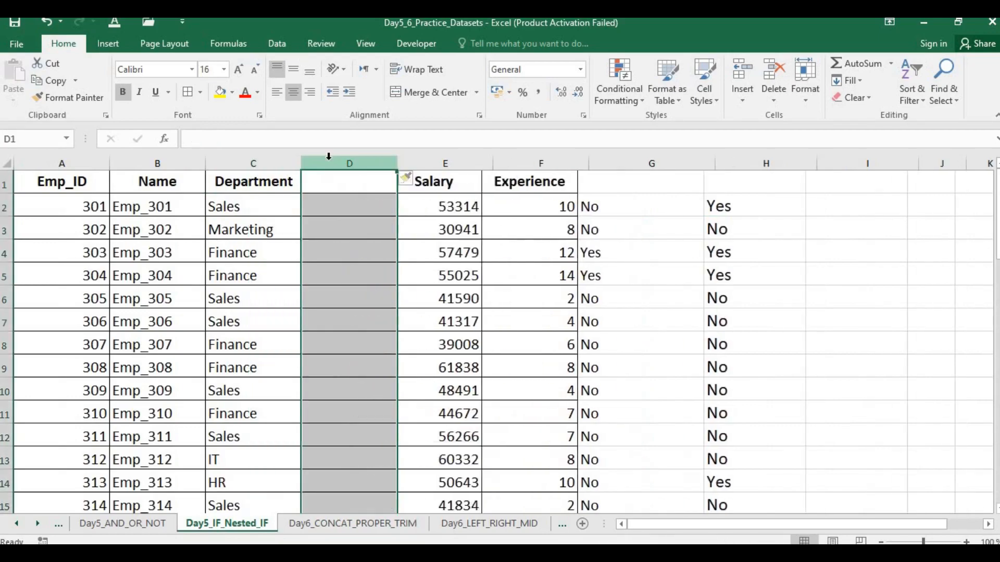
Step: Enter the header "length" in cell D1 of the empty column
{"action": "key", "text": "Down"}
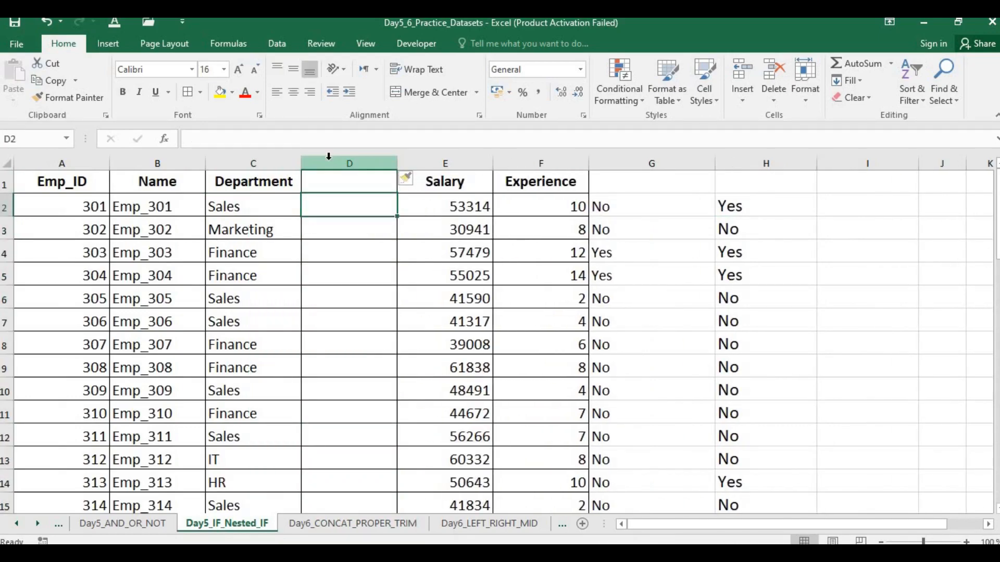
{"action": "key", "text": "Up"}
{"action": "type", "text": "lenth"}
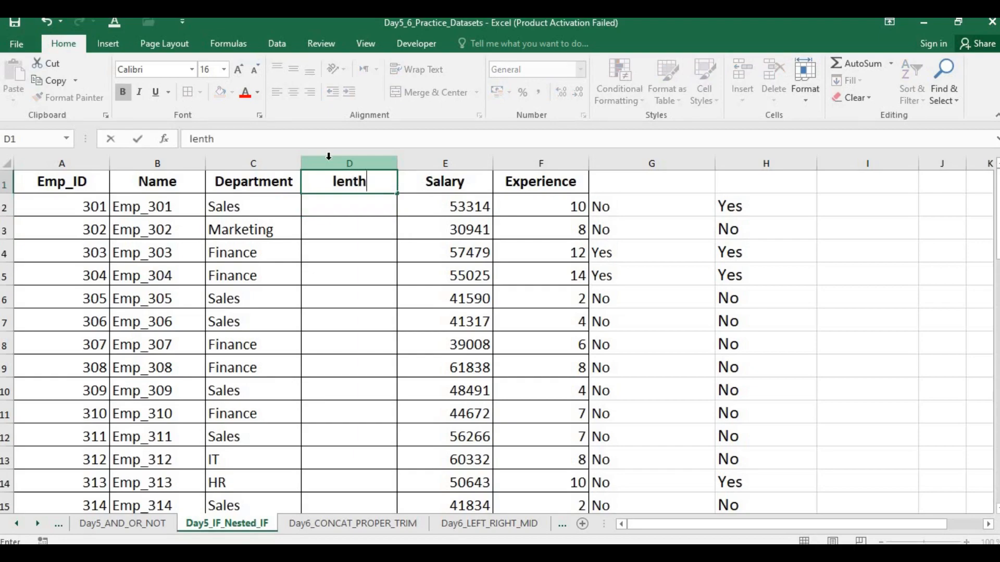
{"action": "key", "text": "Left"}
{"action": "key", "text": "Left"}
{"action": "key", "text": "Right"}
{"action": "key", "text": "Right"}
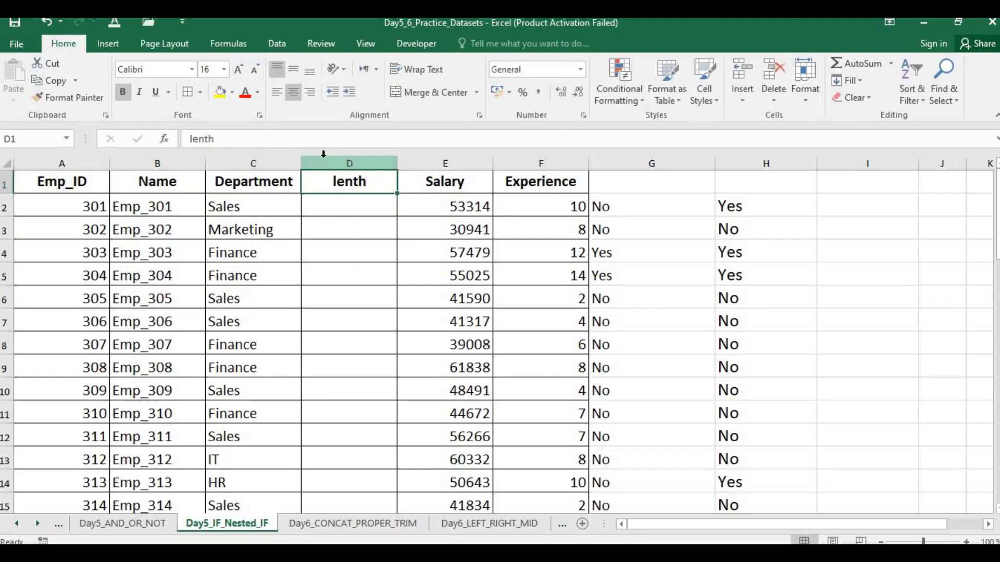
{"action": "double_click", "coordinate": [357, 182]}
{"action": "type", "text": "g"}
{"action": "key", "text": "Return"}
Step: Count the Department characters with =LEN(C2) in D2 and fill the formula down the length column
{"action": "type", "text": "="}
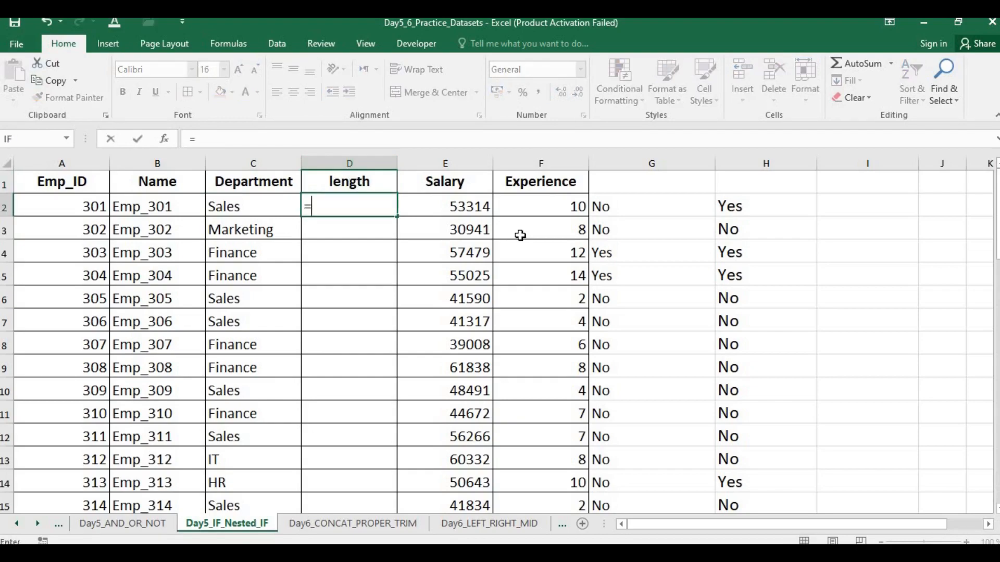
{"action": "type", "text": "len("}
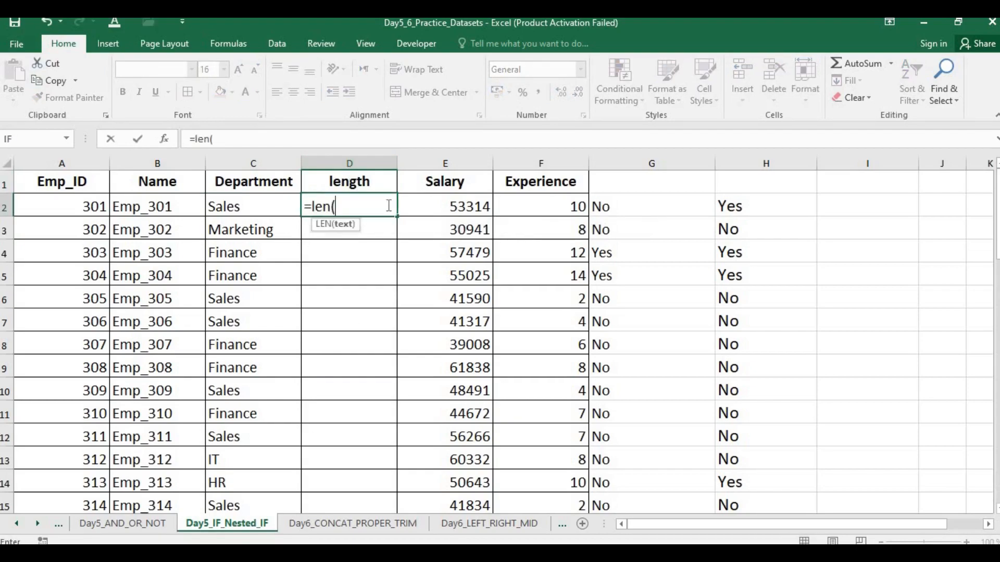
{"action": "left_click", "coordinate": [248, 206]}
{"action": "type", "text": ")"}
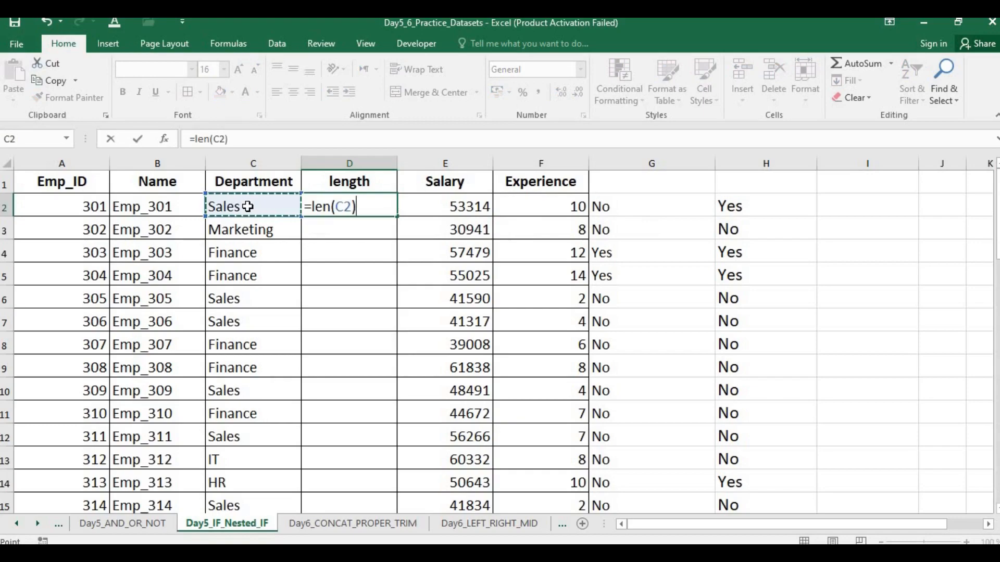
{"action": "key", "text": "Return"}
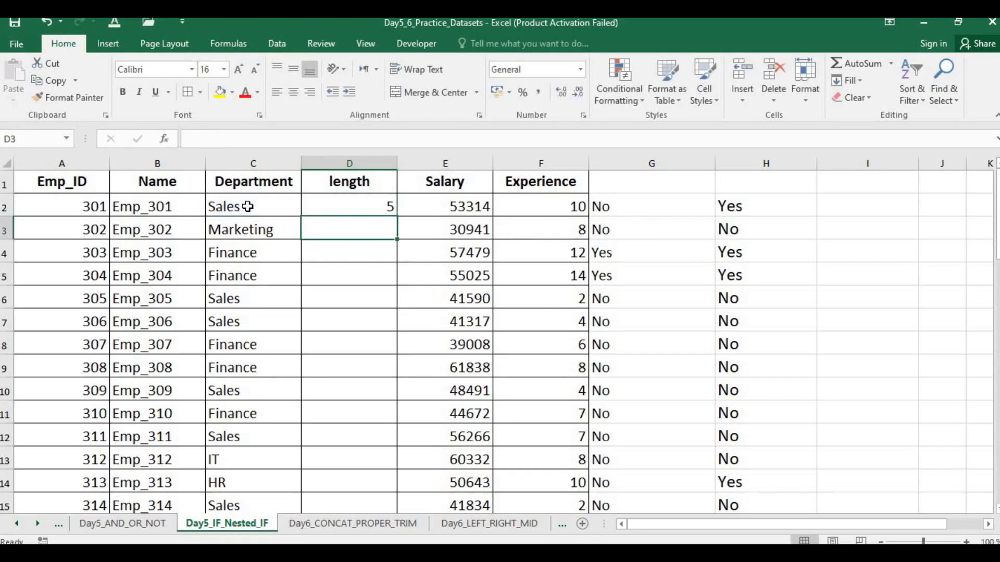
{"action": "left_click", "coordinate": [343, 205]}
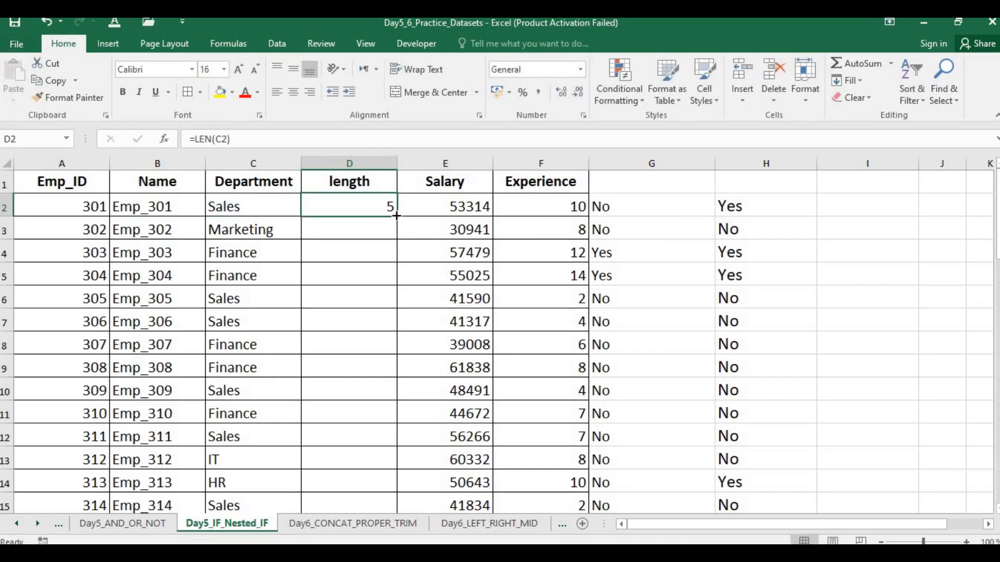
{"action": "double_click", "coordinate": [396, 215]}
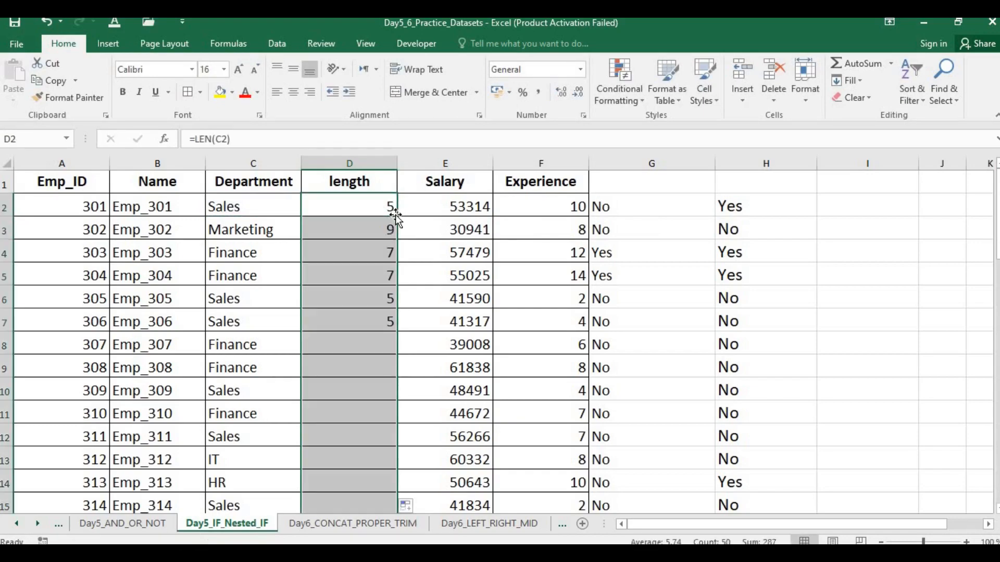
{"action": "left_click", "coordinate": [288, 314]}
Step: Add three trailing spaces after "Sales" in cell C2, first two and then one more
{"action": "double_click", "coordinate": [254, 207]}
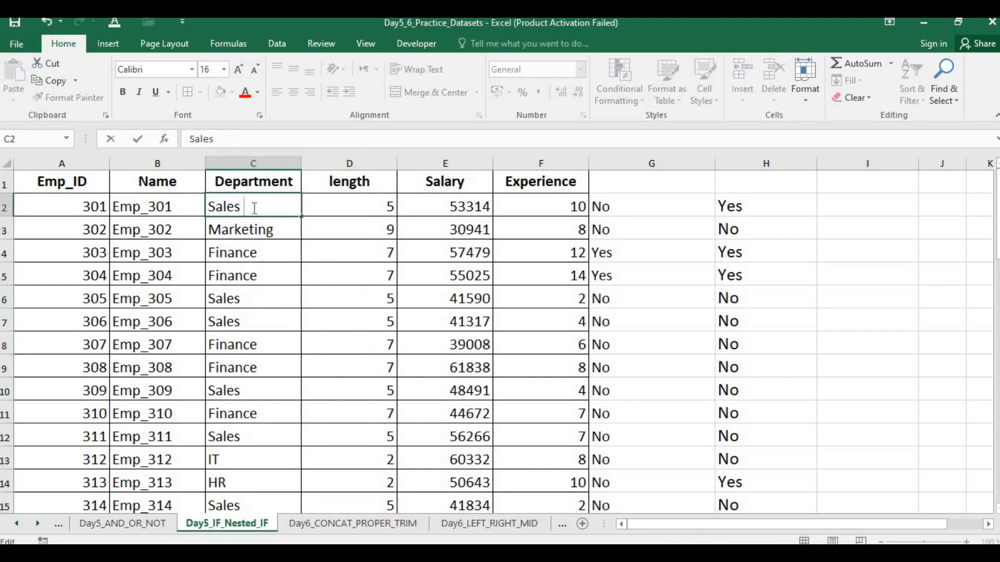
{"action": "key", "text": "Return"}
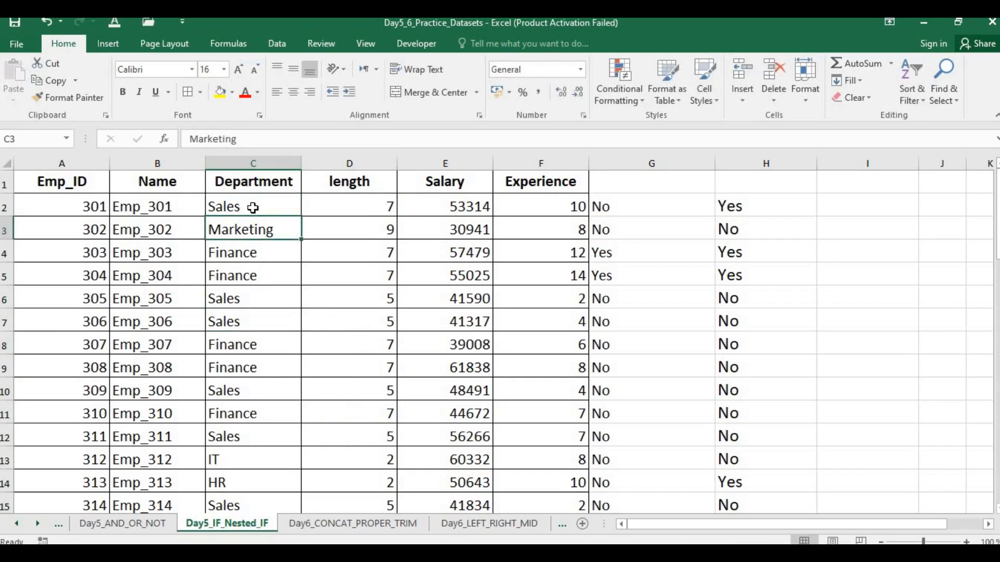
{"action": "double_click", "coordinate": [255, 208]}
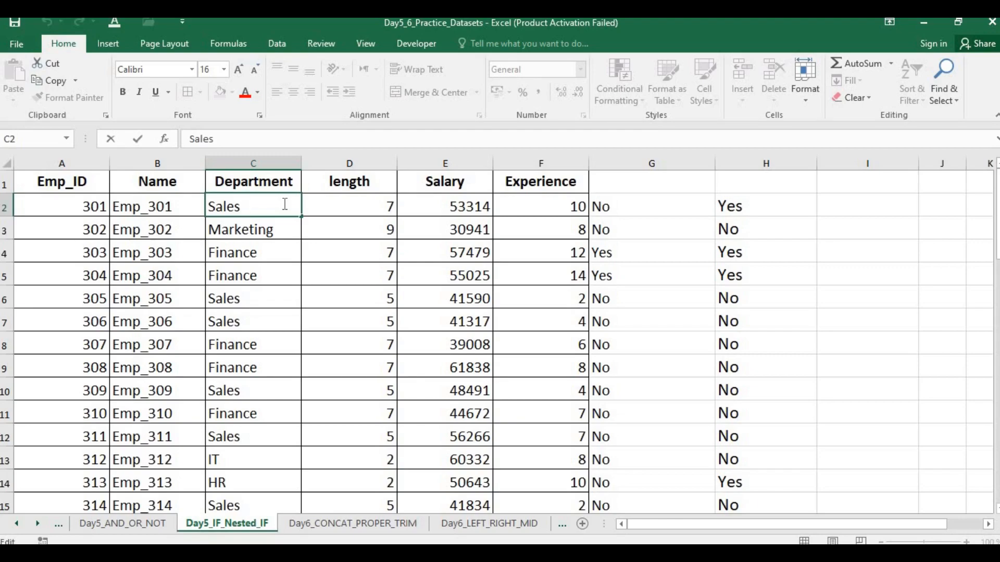
{"action": "left_click", "coordinate": [284, 227]}
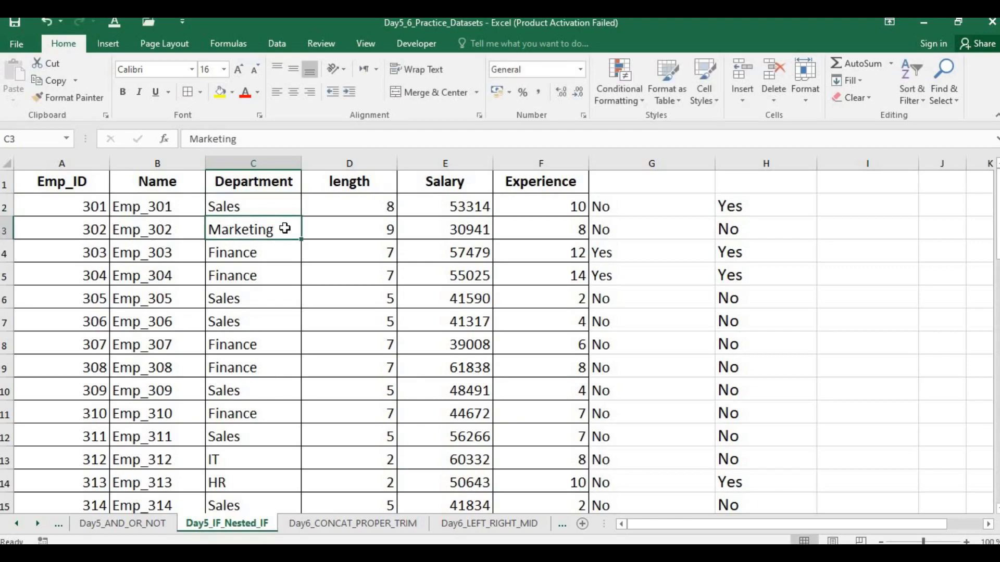
Step: Add three trailing spaces after "Marketing" in cell C3 and check its LEN formula in D3
{"action": "double_click", "coordinate": [286, 228]}
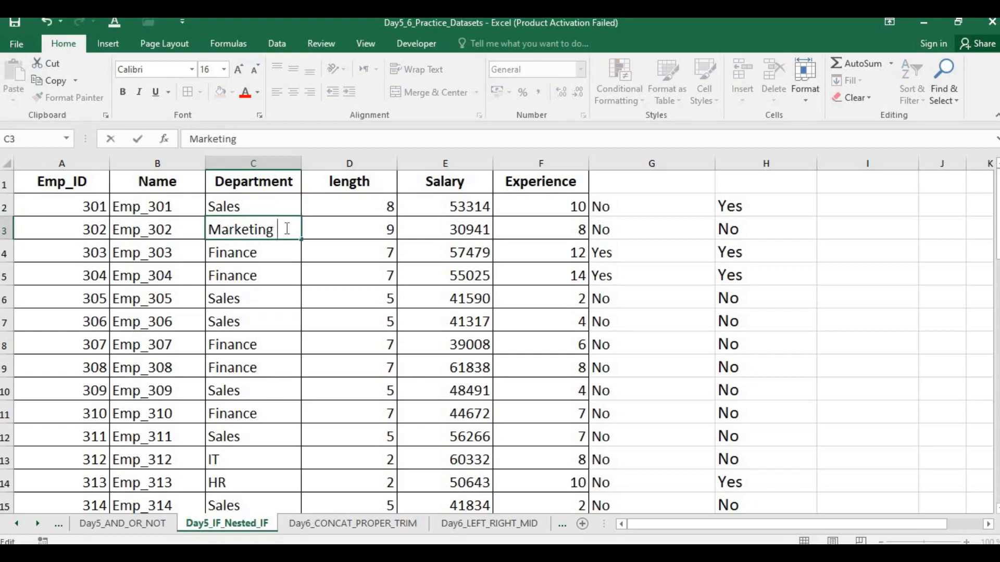
{"action": "key", "text": "Return"}
{"action": "left_click", "coordinate": [386, 230]}
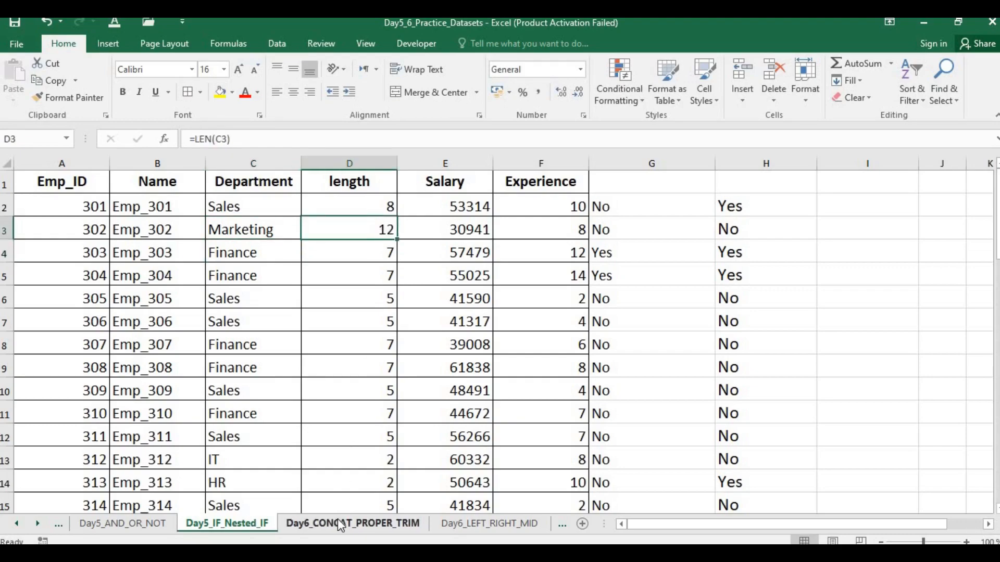
Step: Switch to the day 6 slide show, look through the slides from CONCAT to LOWER and return to the Excel workbook
{"action": "key", "text": "alt+Tab"}
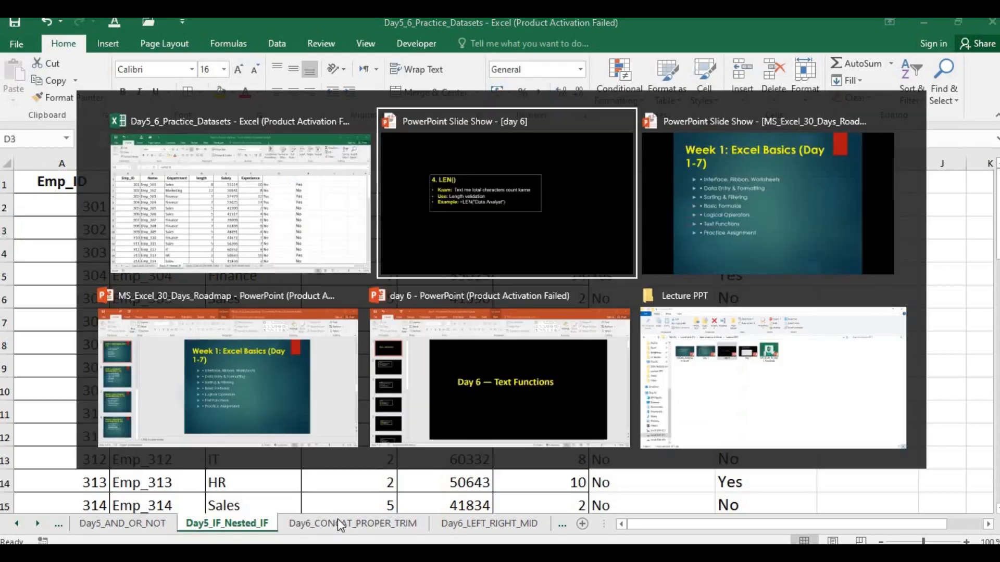
{"action": "key", "text": "Right"}
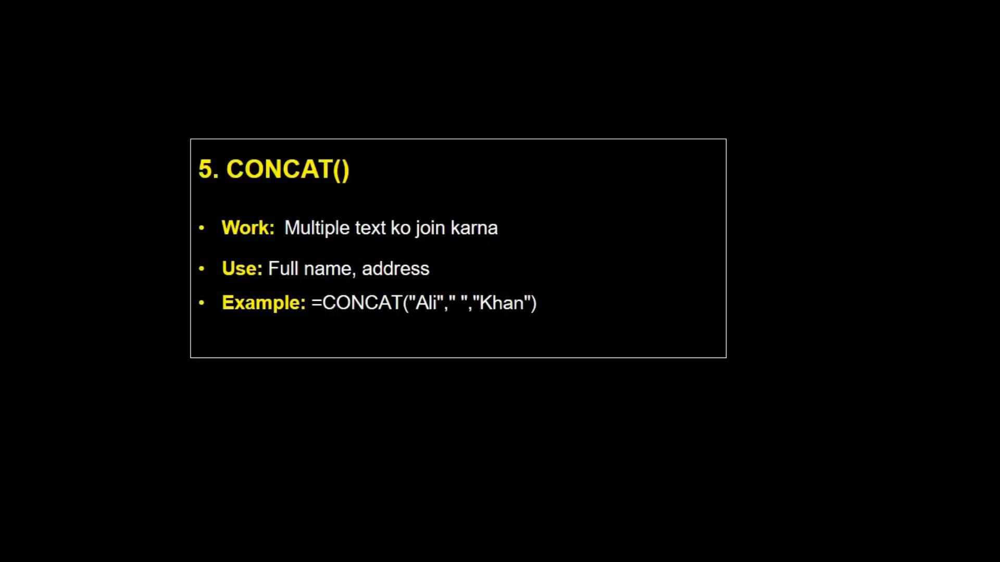
{"action": "key", "text": "alt+Tab"}
{"action": "key", "text": "alt+shift+Tab"}
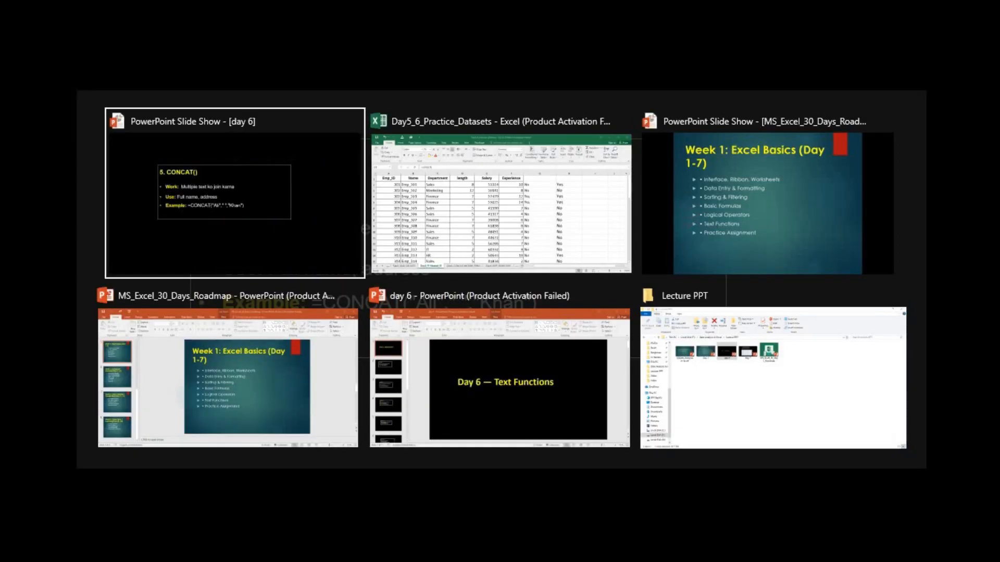
{"action": "key", "text": "Right"}
{"action": "key", "text": "Right"}
{"action": "key", "text": "Right"}
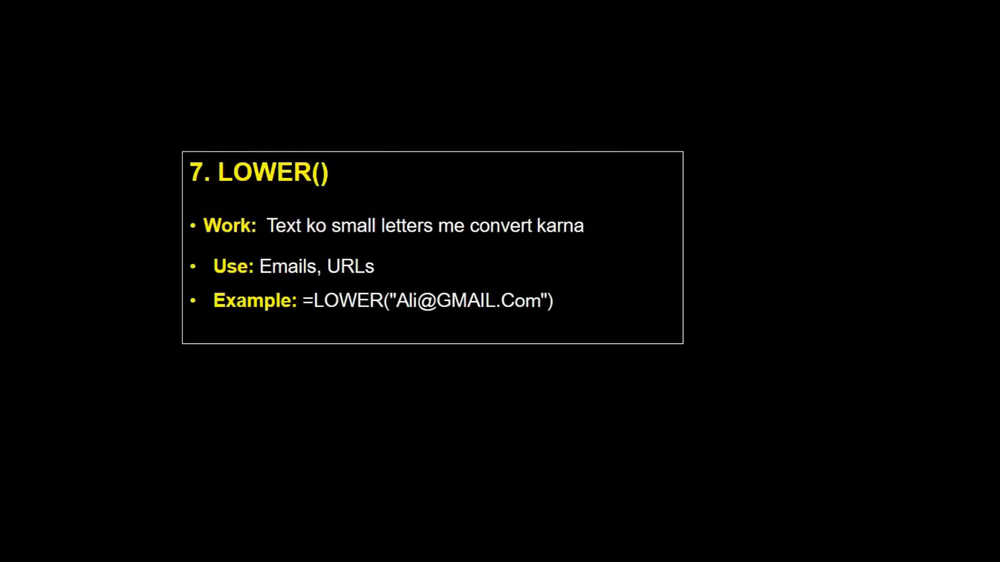
{"action": "key", "text": "Left"}
{"action": "key", "text": "Left"}
{"action": "key", "text": "Left"}
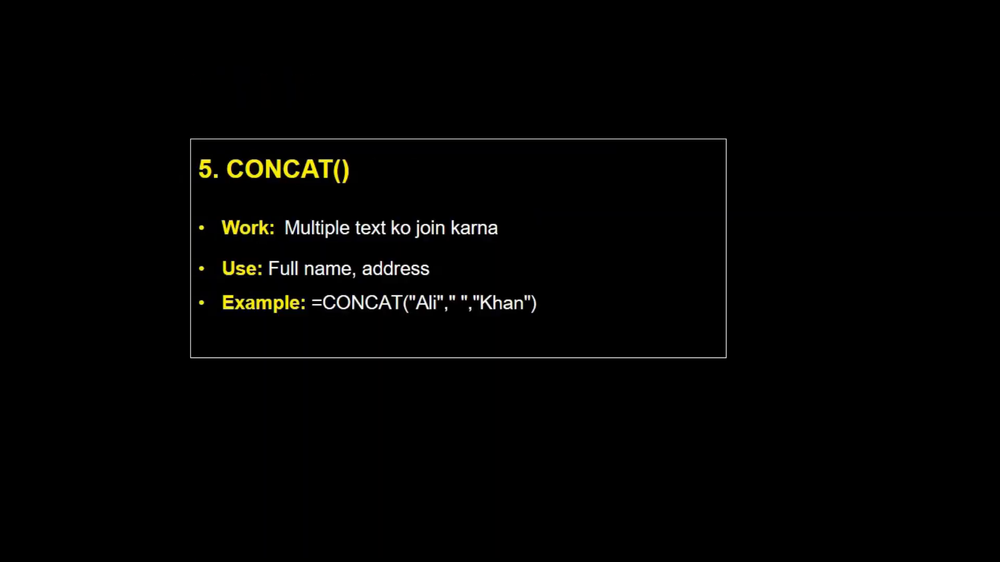
{"action": "key", "text": "Left"}
{"action": "key", "text": "Right"}
{"action": "key", "text": "alt+Tab"}
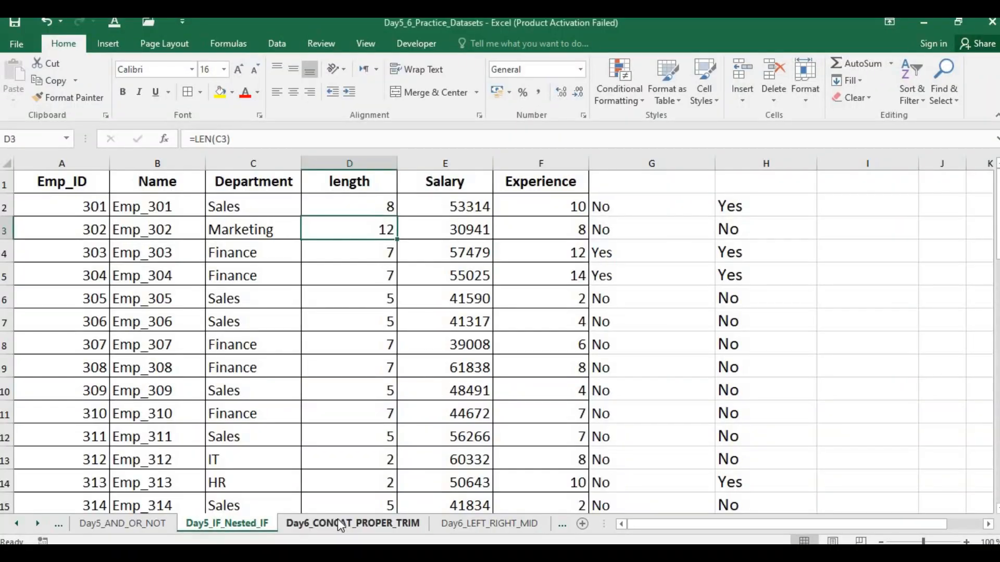
Step: Insert an empty column before the Salary column and give it the header "TRIM" in E1
{"action": "left_click", "coordinate": [441, 300]}
{"action": "left_click", "coordinate": [434, 155]}
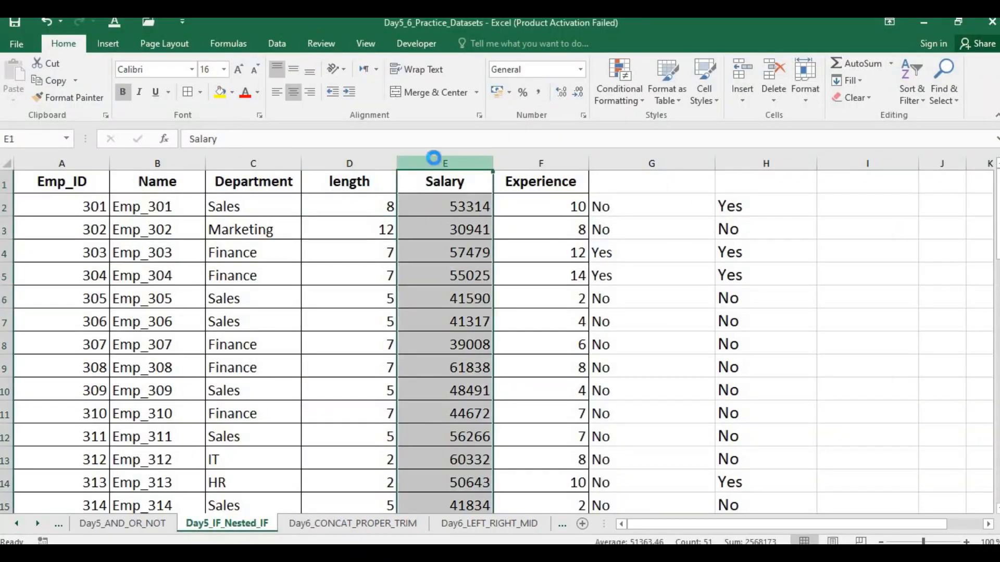
{"action": "key", "text": "ctrl+shift+plus"}
{"action": "left_click", "coordinate": [431, 180]}
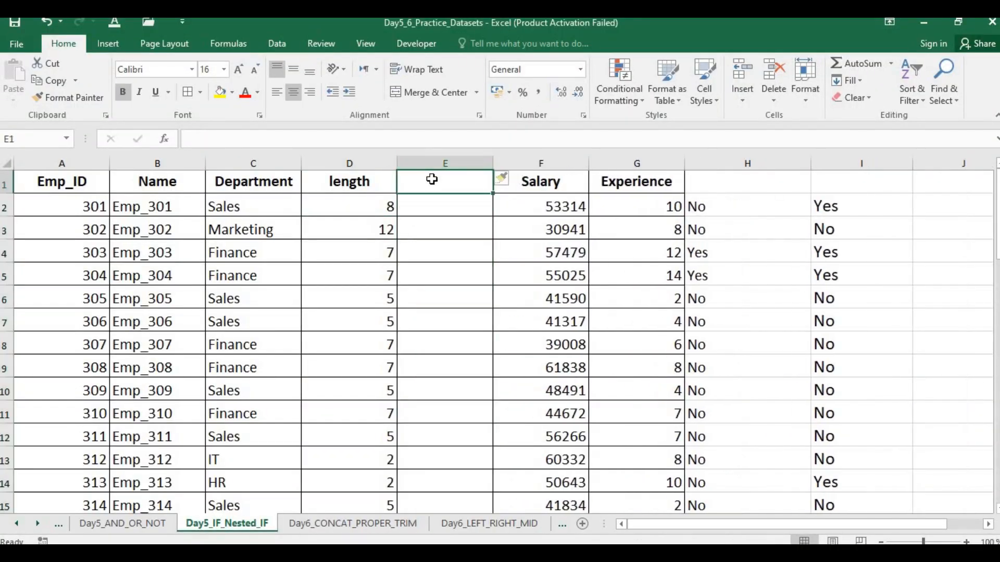
{"action": "type", "text": "TRIM"}
{"action": "key", "text": "Return"}
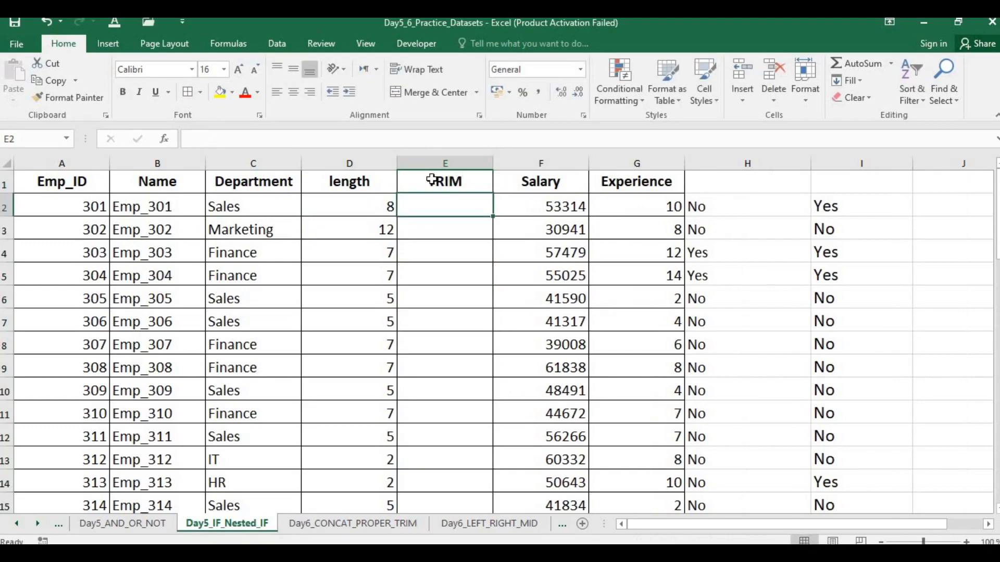
Step: Enter a TRIM formula in E2 on a sample full name with extra spaces inside and after it
{"action": "type", "text": "="}
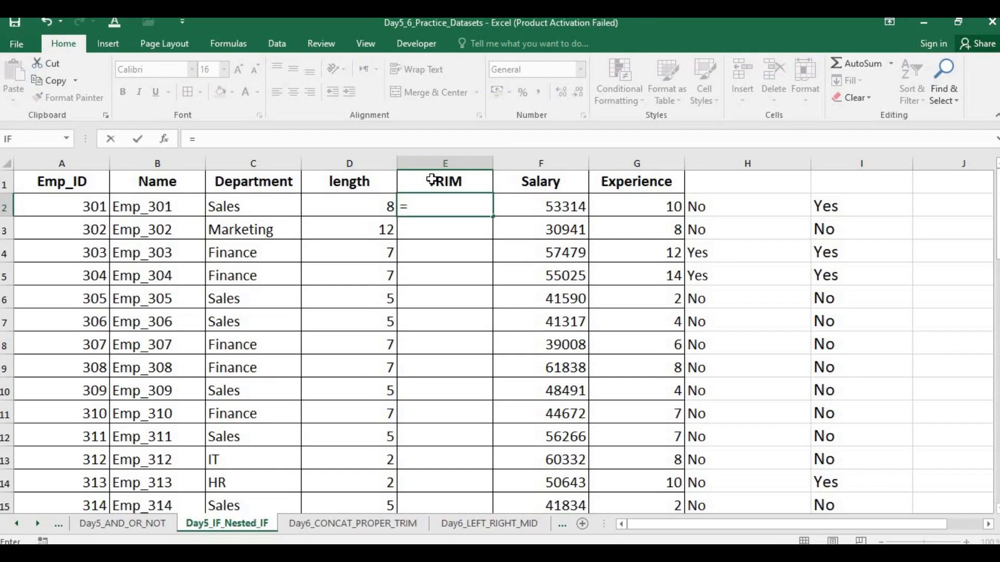
{"action": "type", "text": "TRIM"}
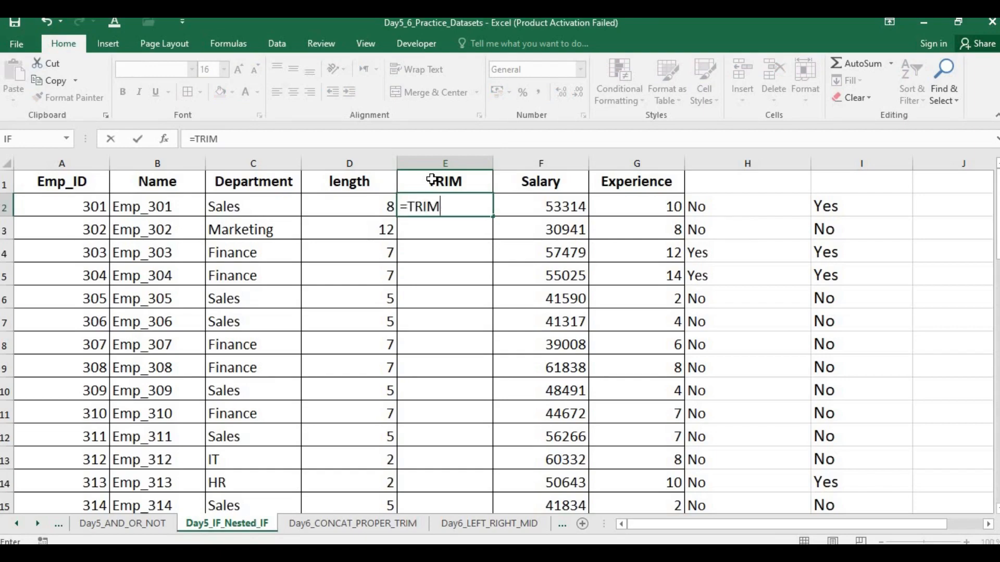
{"action": "type", "text": "("}
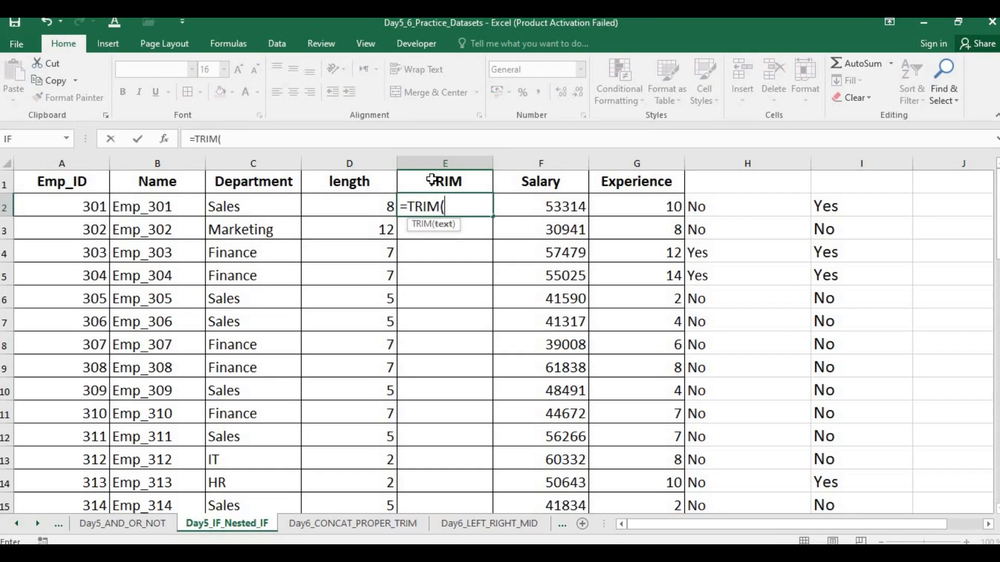
{"action": "type", "text": "\"ALI     KHAN"}
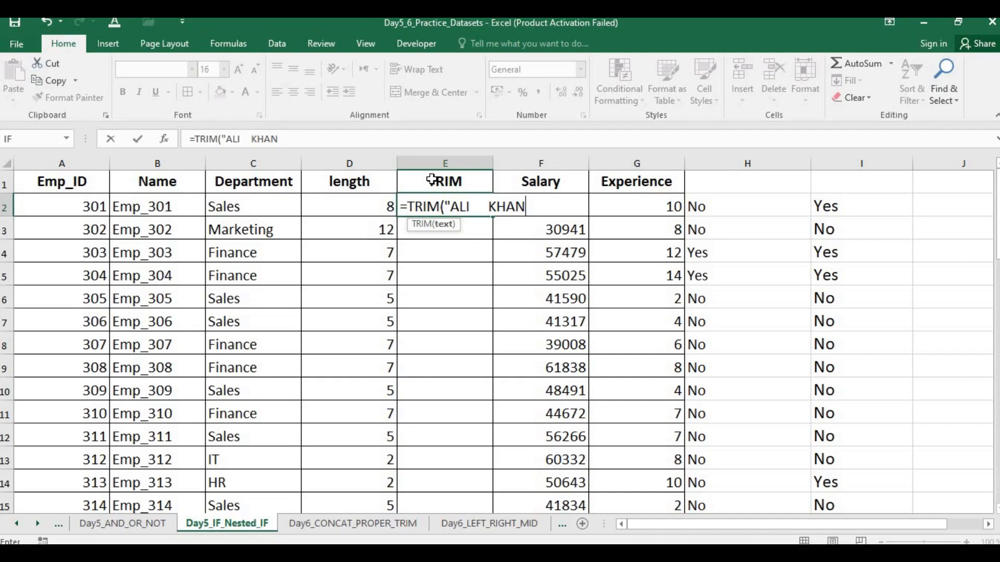
{"action": "type", "text": "  \")"}
{"action": "key", "text": "Return"}
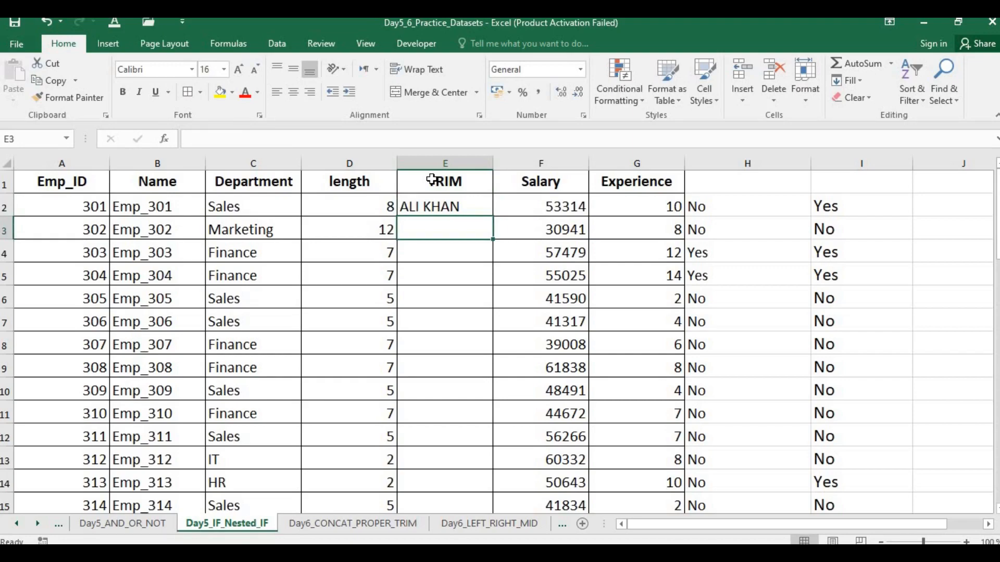
{"action": "left_click", "coordinate": [463, 206]}
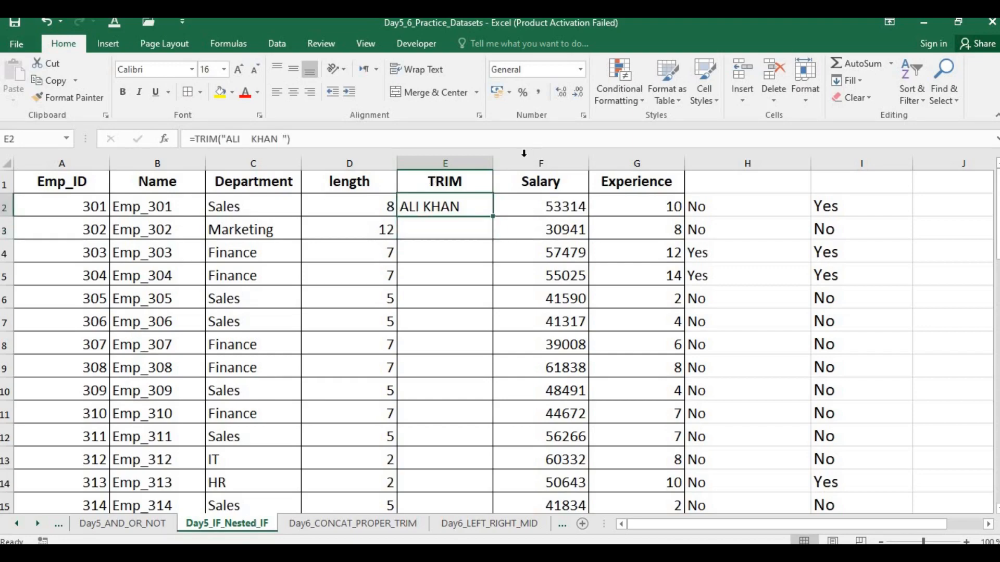
Step: Insert an empty column before the Salary column and give it the header "lendth" in F1
{"action": "left_click", "coordinate": [524, 158]}
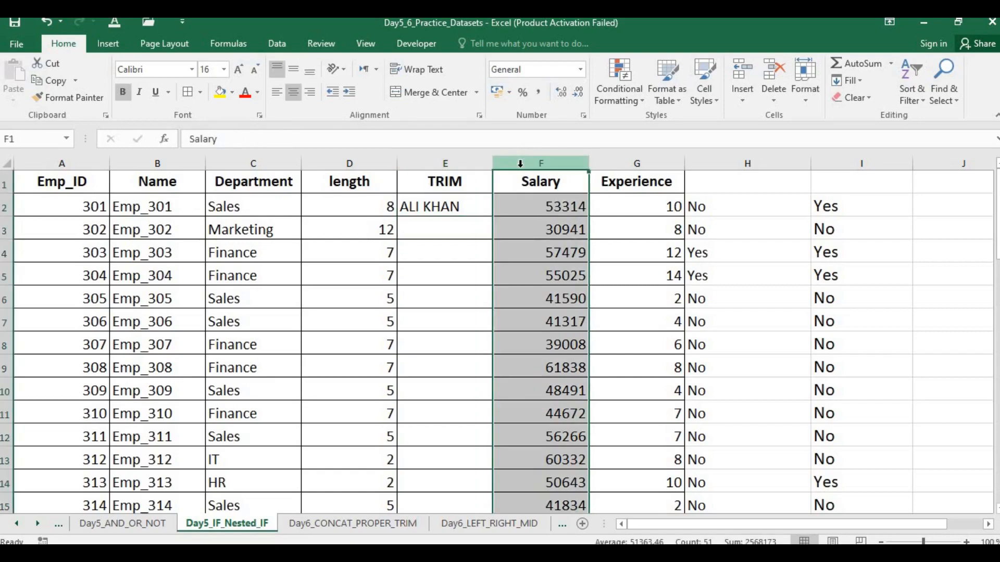
{"action": "key", "text": "ctrl+shift+plus"}
{"action": "left_click", "coordinate": [547, 181]}
{"action": "type", "text": "Iength"}
{"action": "key", "text": "Return"}
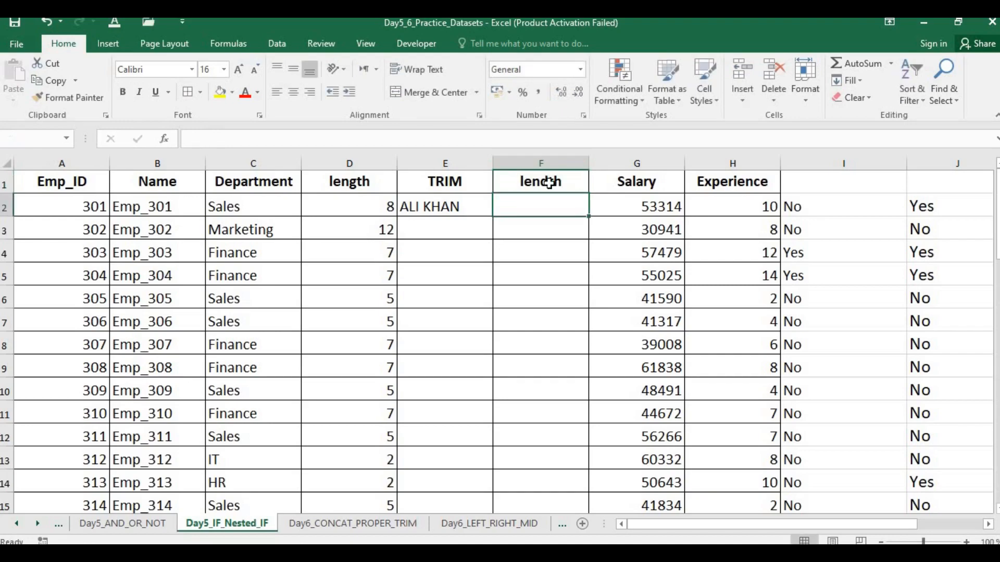
Step: Clear cells E1 and E2 and paste a copy of Department column C into column E
{"action": "key", "text": "Left"}
{"action": "key", "text": "Up"}
{"action": "key", "text": "BackSpace"}
{"action": "key", "text": "Return"}
{"action": "key", "text": "Delete"}
{"action": "key", "text": "Up"}
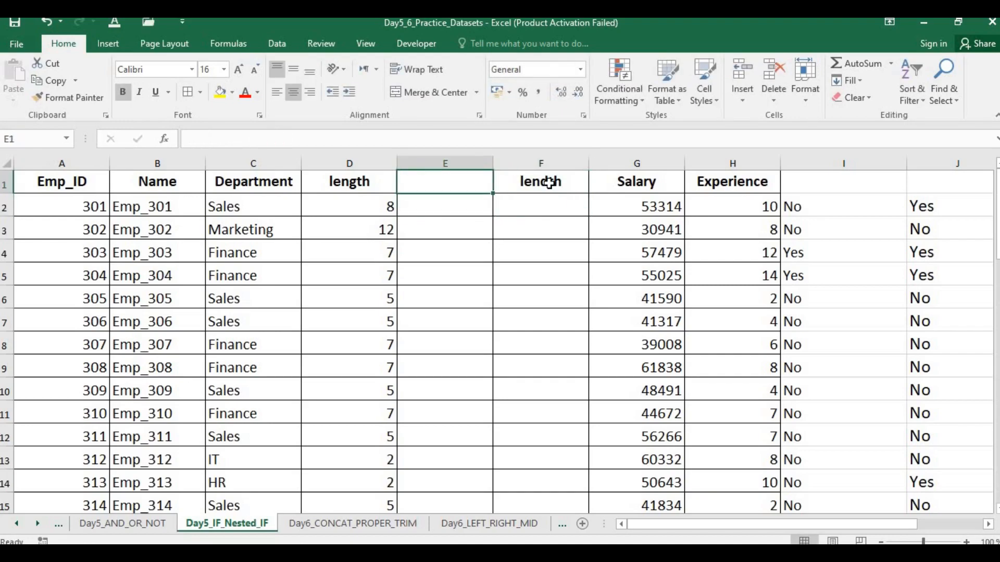
{"action": "left_click", "coordinate": [263, 160]}
{"action": "key", "text": "ctrl+c"}
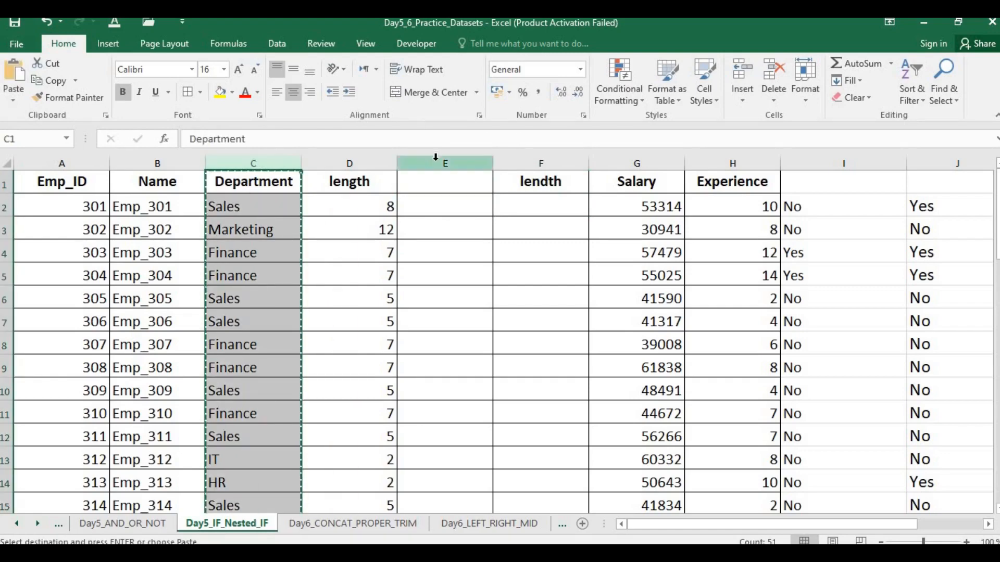
{"action": "left_click", "coordinate": [436, 160]}
{"action": "key", "text": "ctrl+v"}
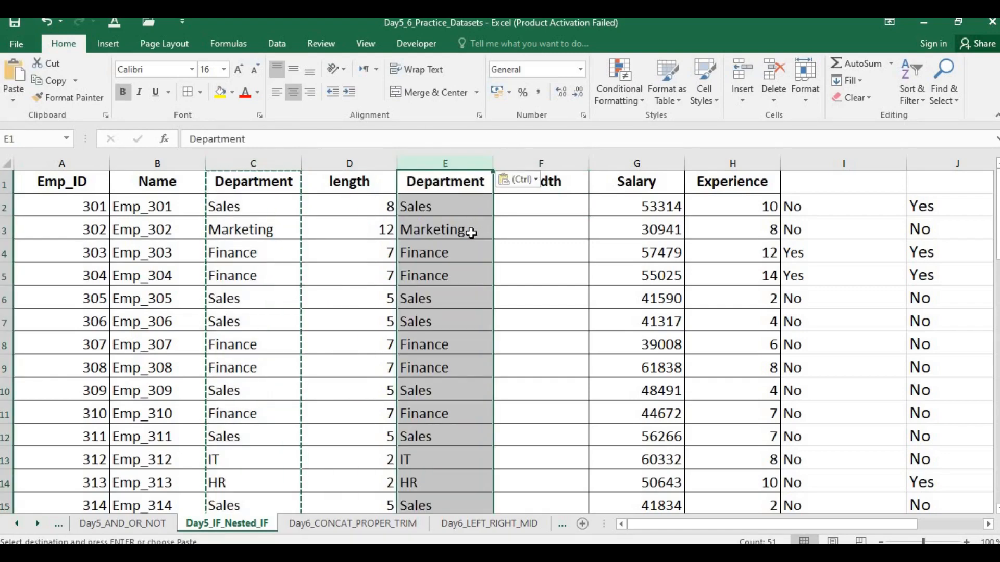
{"action": "left_click", "coordinate": [374, 251]}
Step: Enter the formula =TRIM(E2) in cell F2 to remove extra spaces from the copied department name
{"action": "left_click", "coordinate": [539, 191]}
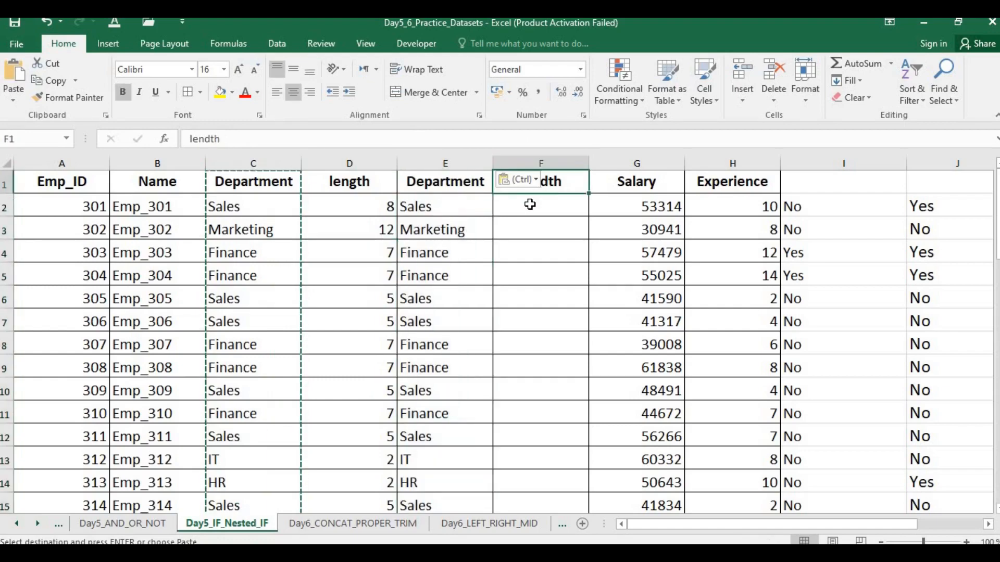
{"action": "left_click", "coordinate": [530, 203]}
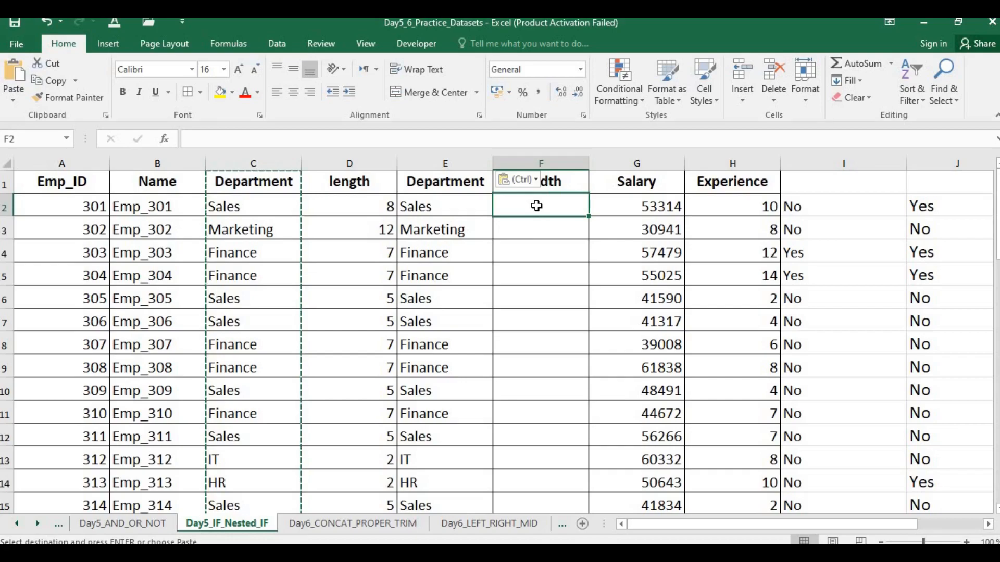
{"action": "type", "text": "="}
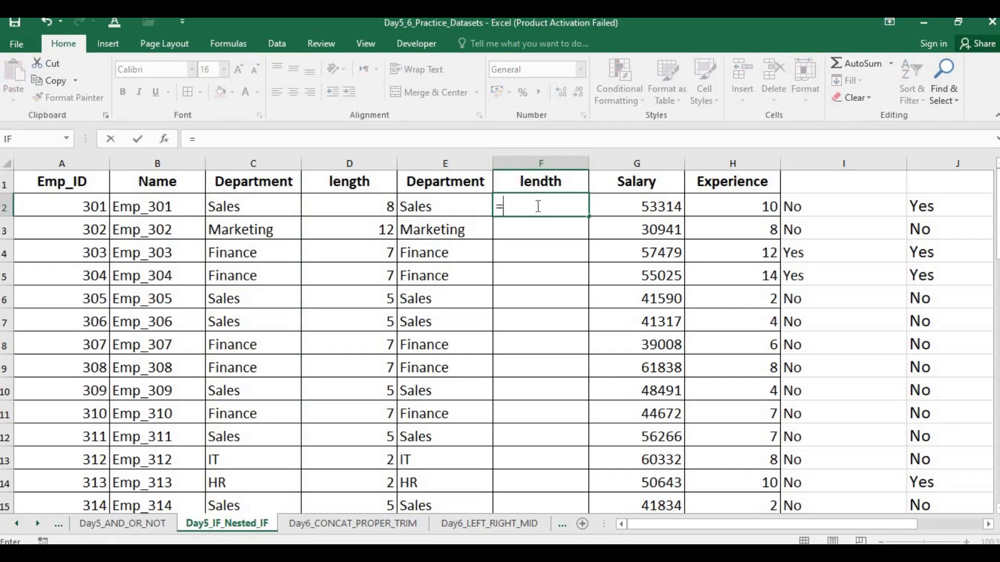
{"action": "type", "text": "trim"}
{"action": "left_click", "coordinate": [436, 208]}
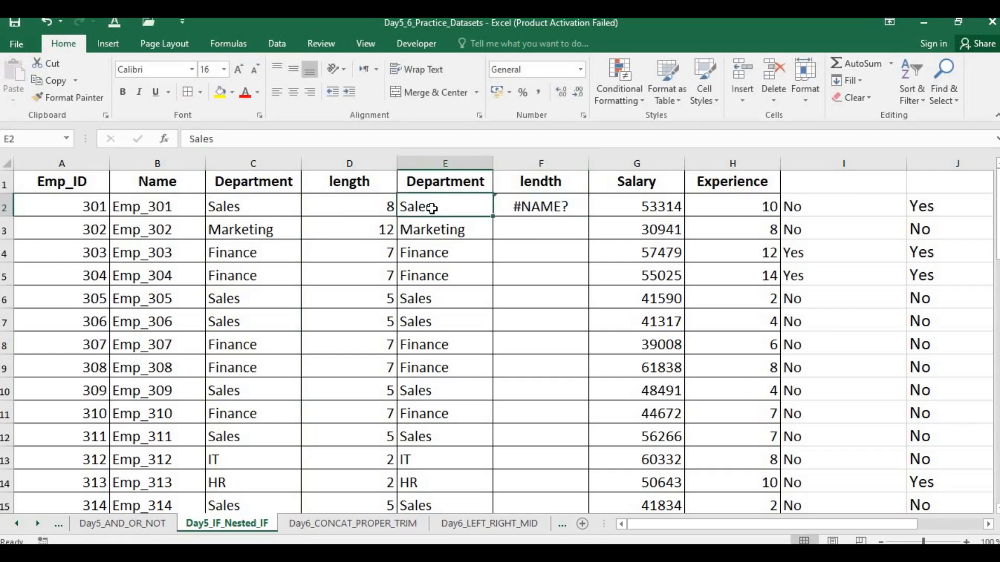
{"action": "left_click", "coordinate": [582, 206]}
{"action": "double_click", "coordinate": [583, 206]}
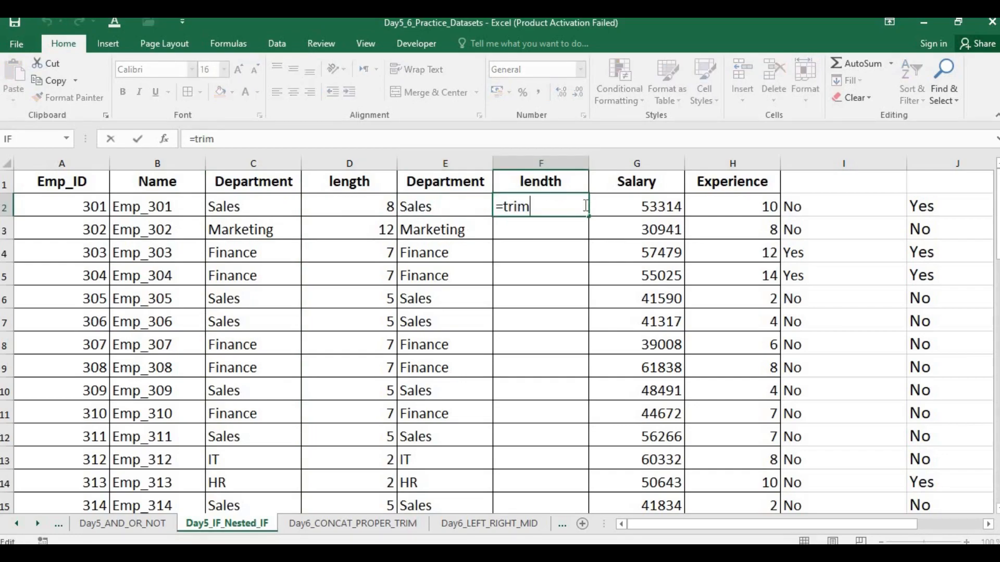
{"action": "type", "text": "("}
{"action": "left_click", "coordinate": [441, 207]}
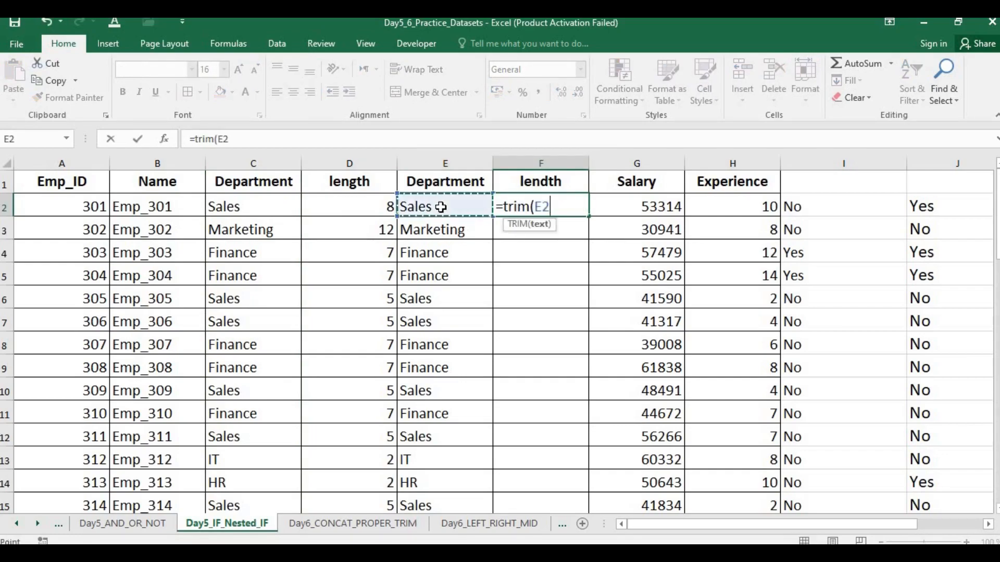
{"action": "type", "text": ")"}
{"action": "key", "text": "Return"}
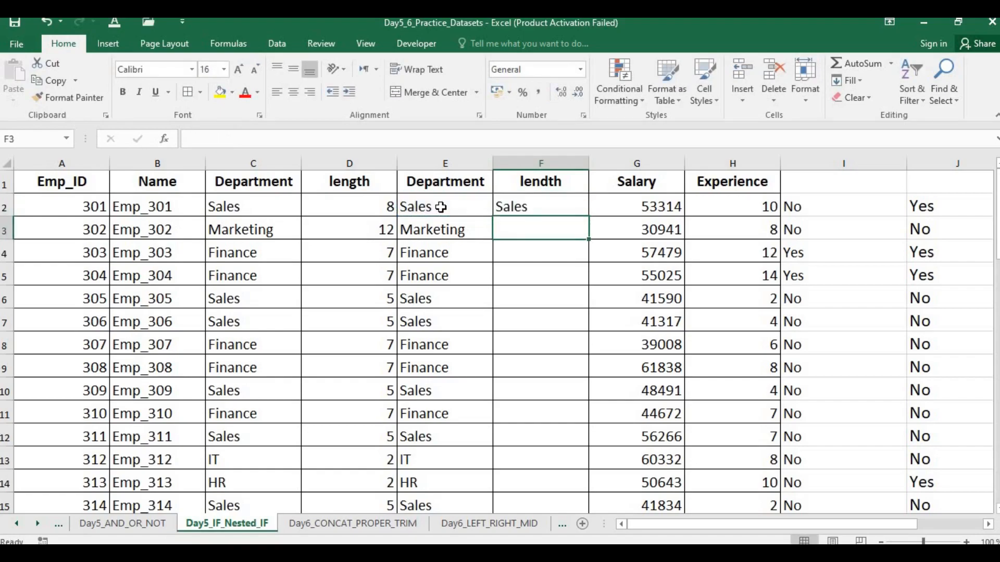
Step: Replace the header in cell F1 with "Dept"
{"action": "double_click", "coordinate": [575, 174]}
{"action": "key", "text": "BackSpace"}
{"action": "key", "text": "BackSpace"}
{"action": "key", "text": "BackSpace"}
{"action": "key", "text": "BackSpace"}
{"action": "key", "text": "BackSpace"}
{"action": "key", "text": "BackSpace"}
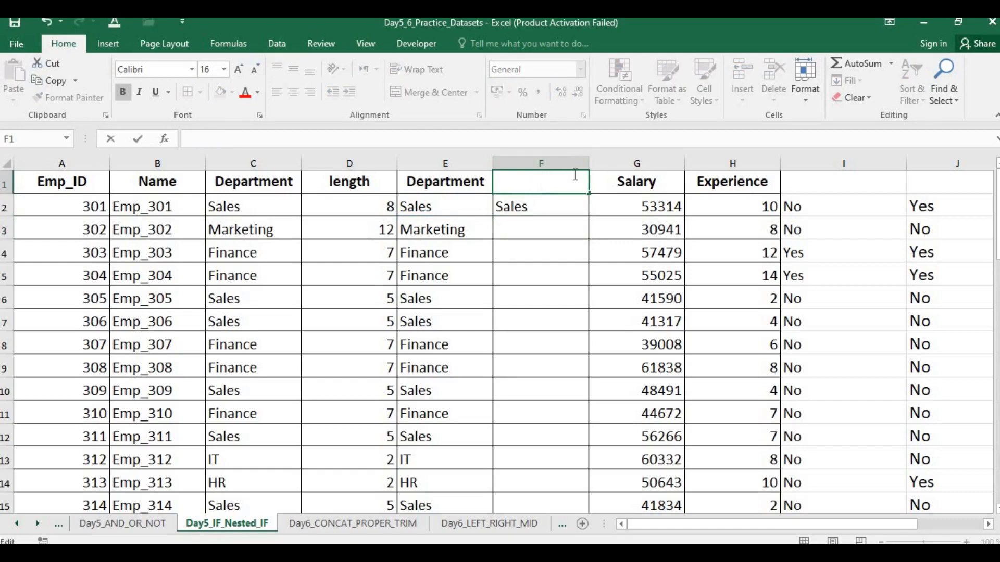
{"action": "type", "text": "sales"}
{"action": "key", "text": "BackSpace"}
{"action": "key", "text": "BackSpace"}
{"action": "key", "text": "BackSpace"}
{"action": "key", "text": "BackSpace"}
{"action": "type", "text": "D"}
{"action": "key", "text": "BackSpace"}
{"action": "key", "text": "BackSpace"}
{"action": "type", "text": "Dept"}
{"action": "key", "text": "BackSpace"}
{"action": "type", "text": "t"}
{"action": "left_click", "coordinate": [576, 230]}
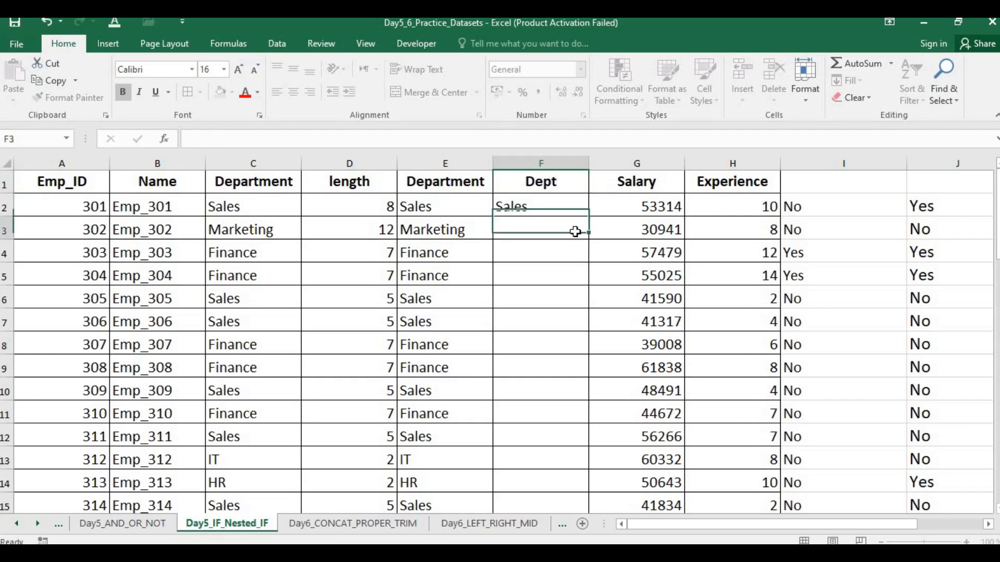
{"action": "left_click", "coordinate": [509, 205]}
{"action": "left_click", "coordinate": [369, 209]}
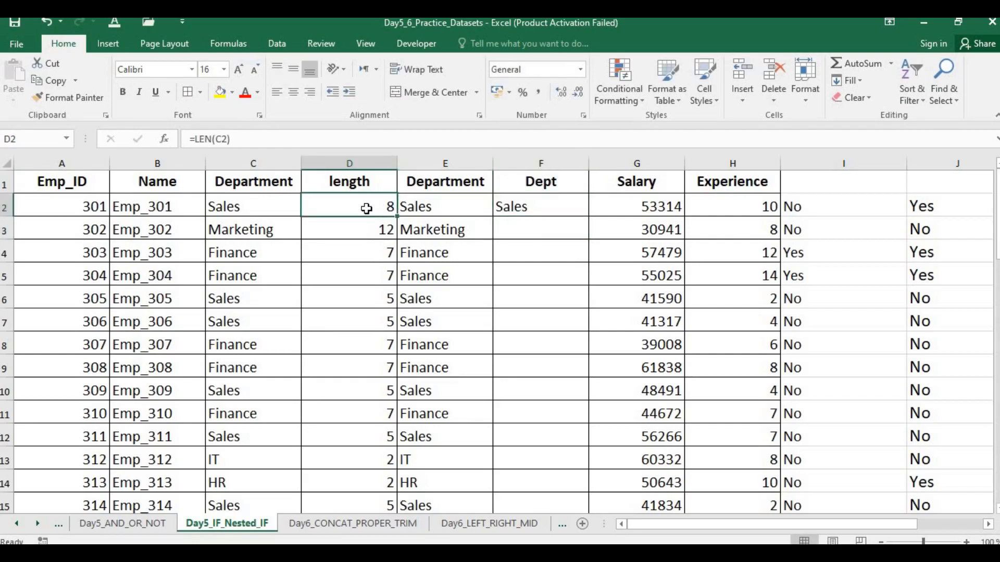
{"action": "left_click", "coordinate": [573, 155]}
{"action": "key", "text": "ctrl+shift+plus"}
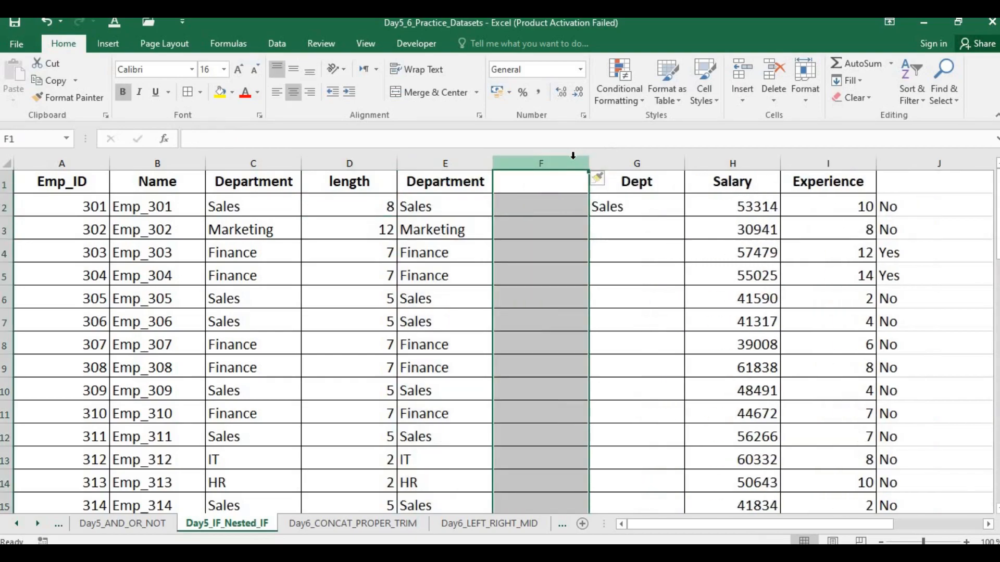
{"action": "key", "text": "ctrl+minus"}
{"action": "key", "text": "Right"}
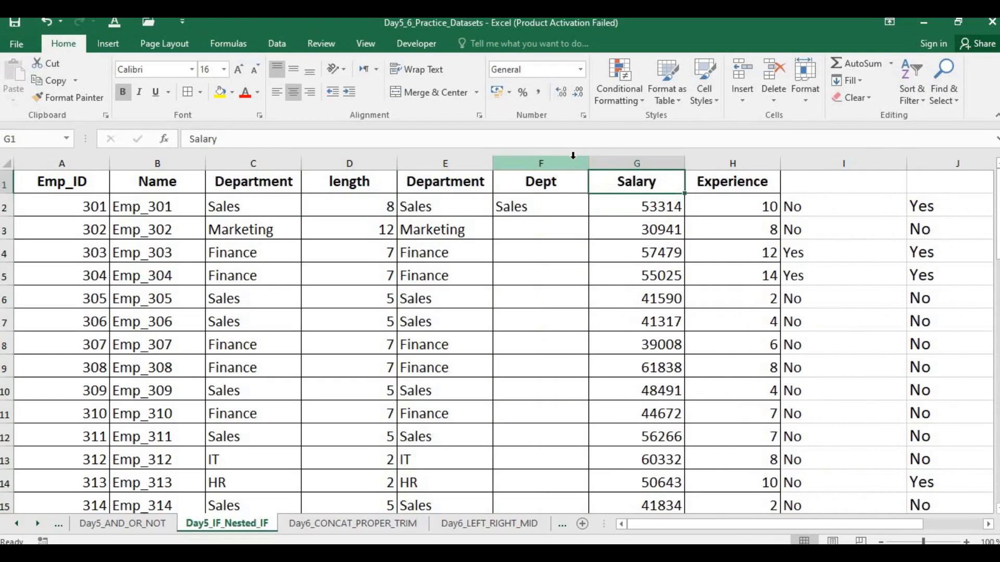
Step: Insert an empty column before the Salary column and give it the header "length" in G1
{"action": "left_click", "coordinate": [628, 156]}
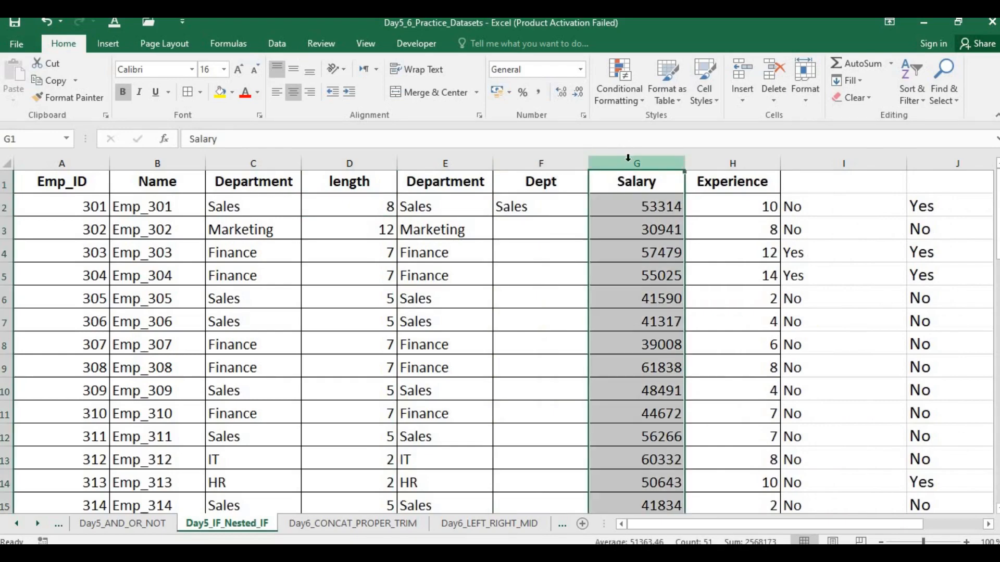
{"action": "key", "text": "ctrl+shift+plus"}
{"action": "key", "text": "Down"}
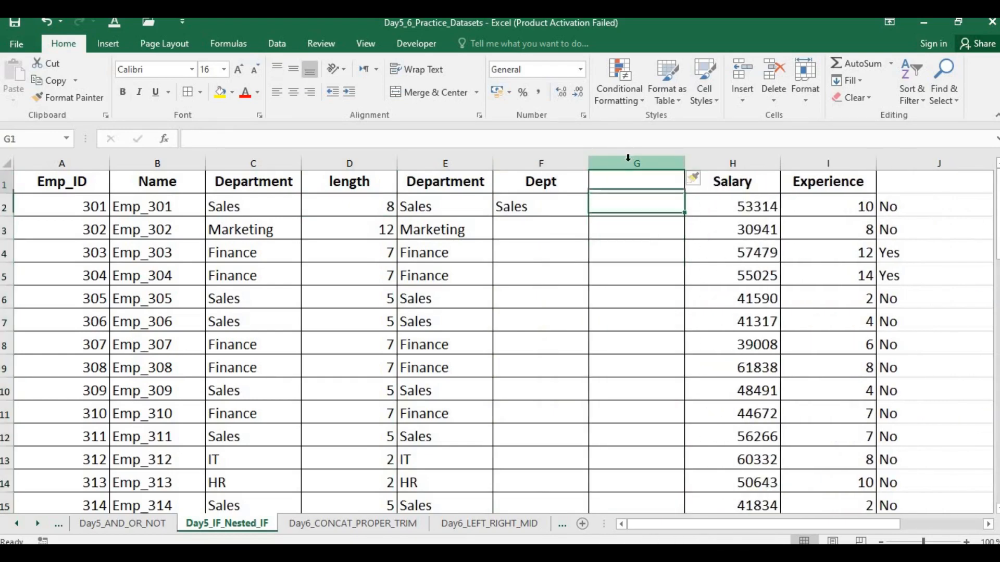
{"action": "key", "text": "Up"}
{"action": "type", "text": "lenght"}
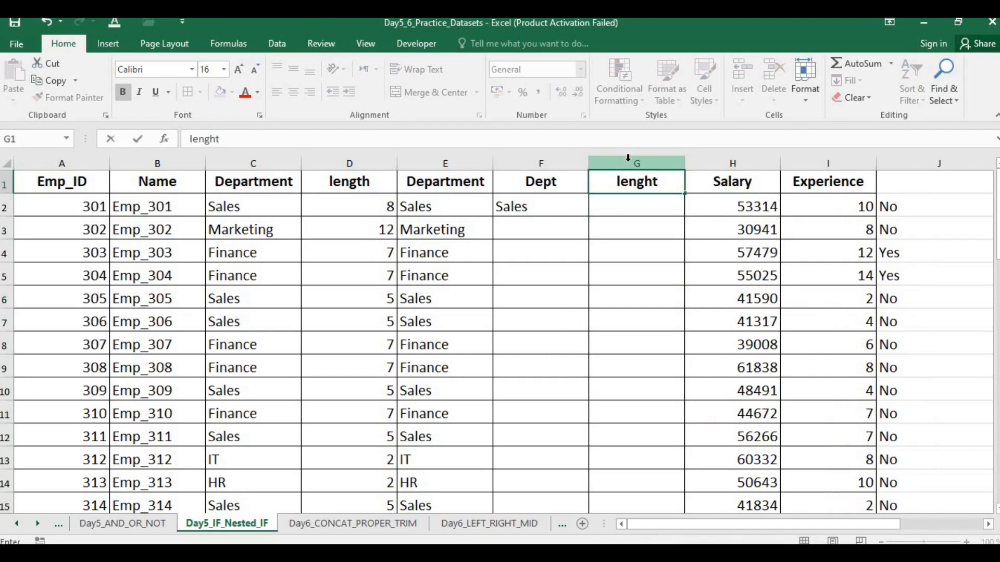
{"action": "key", "text": "Return"}
Step: Enter the formula =LEN(F2) in cell G2 to count the characters of the trimmed department name
{"action": "type", "text": "=leng"}
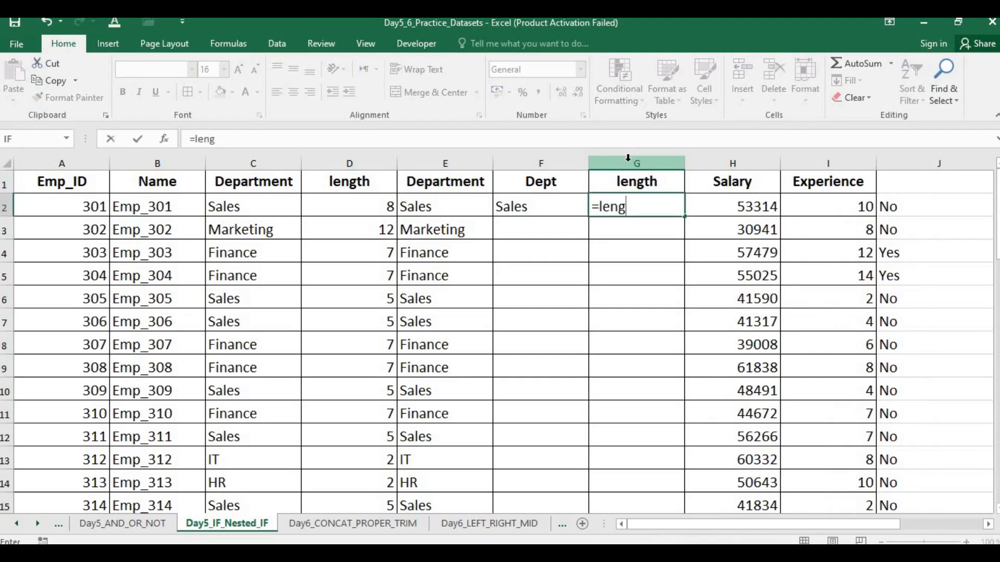
{"action": "key", "text": "BackSpace"}
{"action": "type", "text": "("}
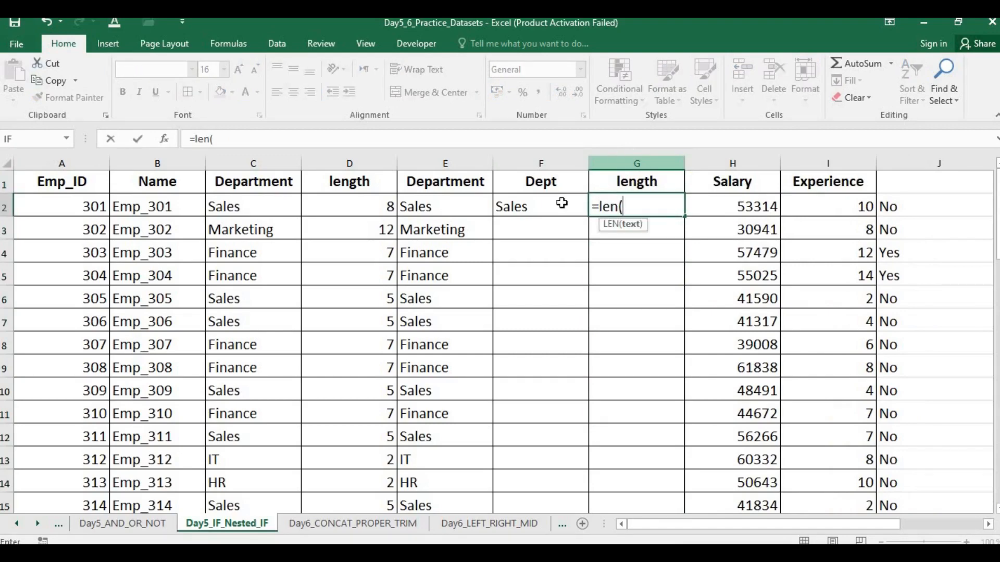
{"action": "left_click", "coordinate": [548, 208]}
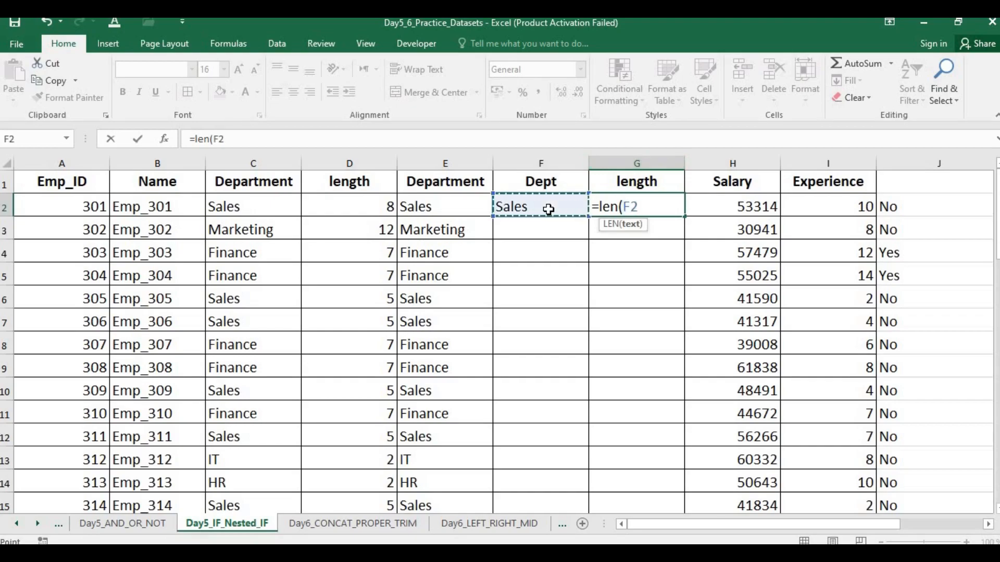
{"action": "key", "text": "Return"}
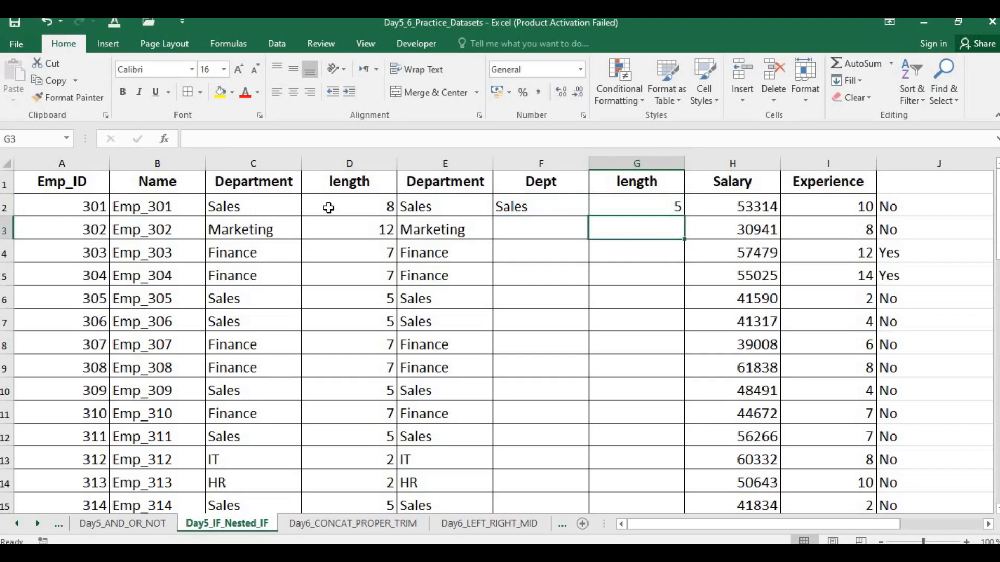
Step: Compare the original text in C2 with the TRIM formula in F2 and the LEN formula in G2
{"action": "left_click", "coordinate": [290, 210]}
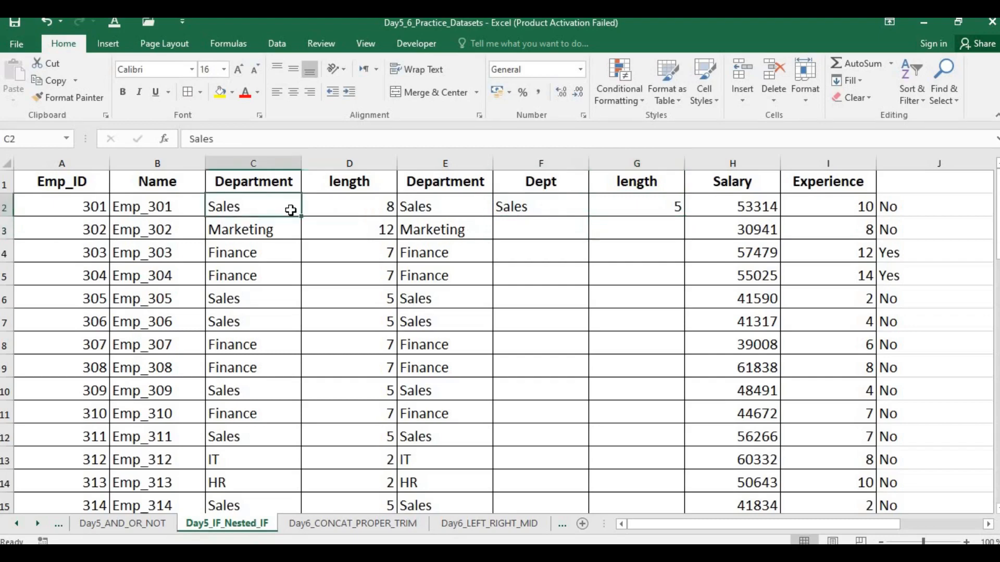
{"action": "left_click", "coordinate": [647, 202]}
{"action": "left_click", "coordinate": [527, 206]}
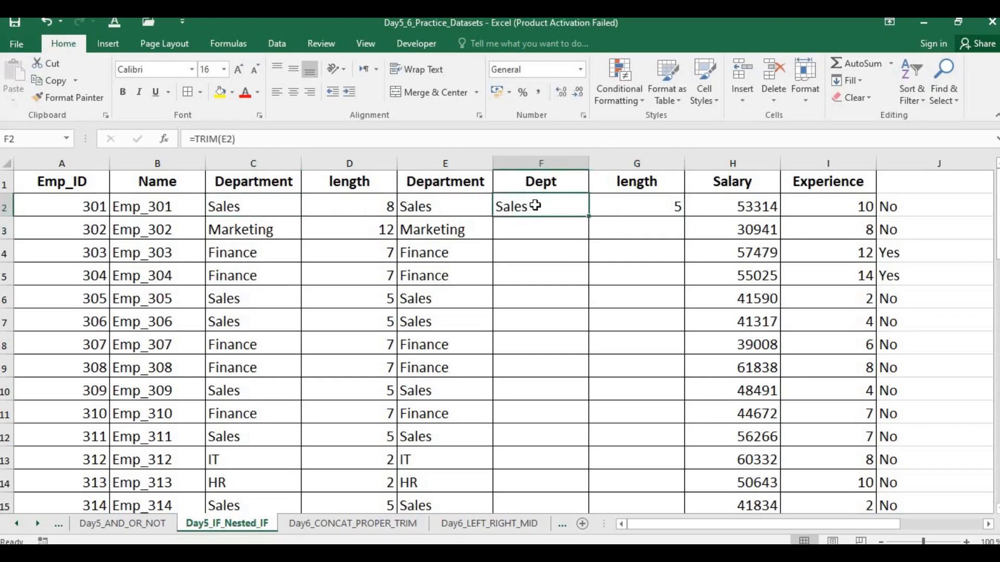
{"action": "double_click", "coordinate": [534, 207]}
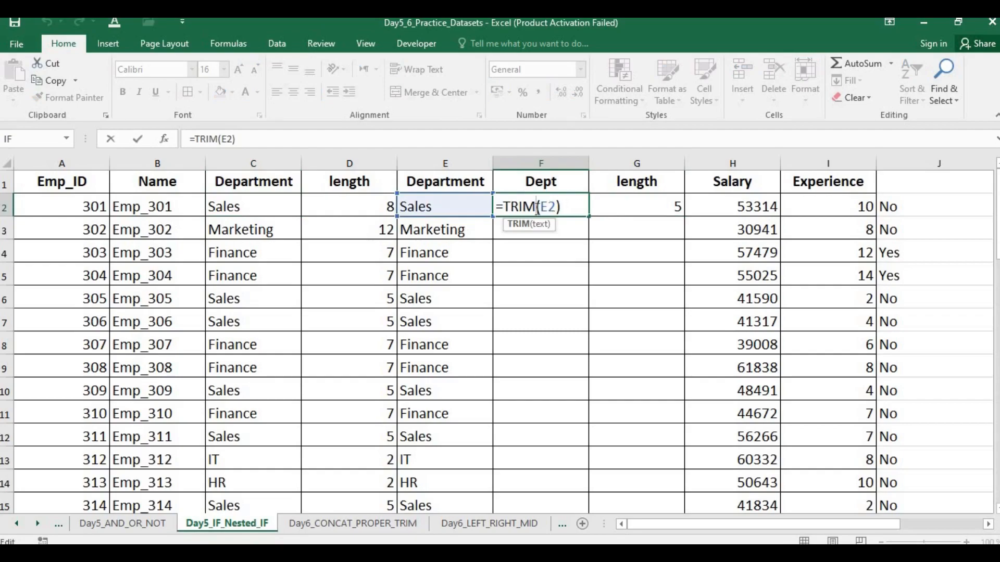
{"action": "left_click", "coordinate": [569, 201]}
{"action": "key", "text": "Return"}
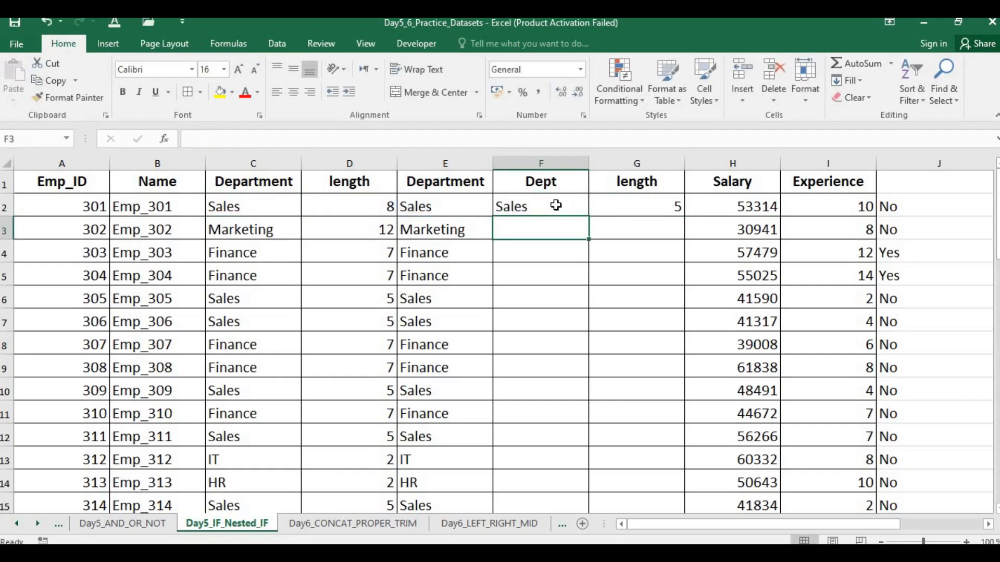
{"action": "left_click", "coordinate": [678, 209]}
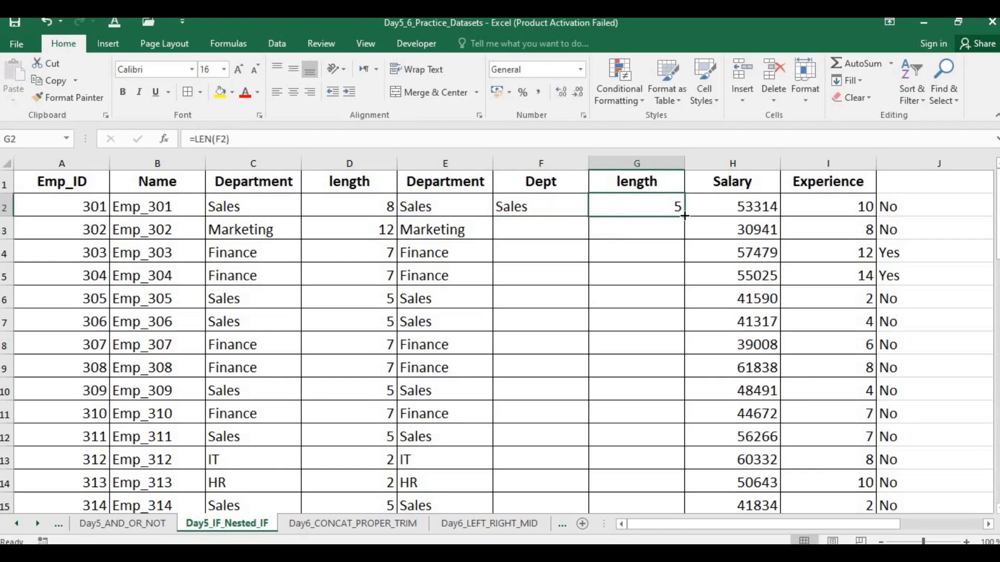
Step: Fill the LEN formula in G2 and the TRIM formula in F2 down their columns to the last data row
{"action": "double_click", "coordinate": [679, 210]}
{"action": "left_click", "coordinate": [562, 203]}
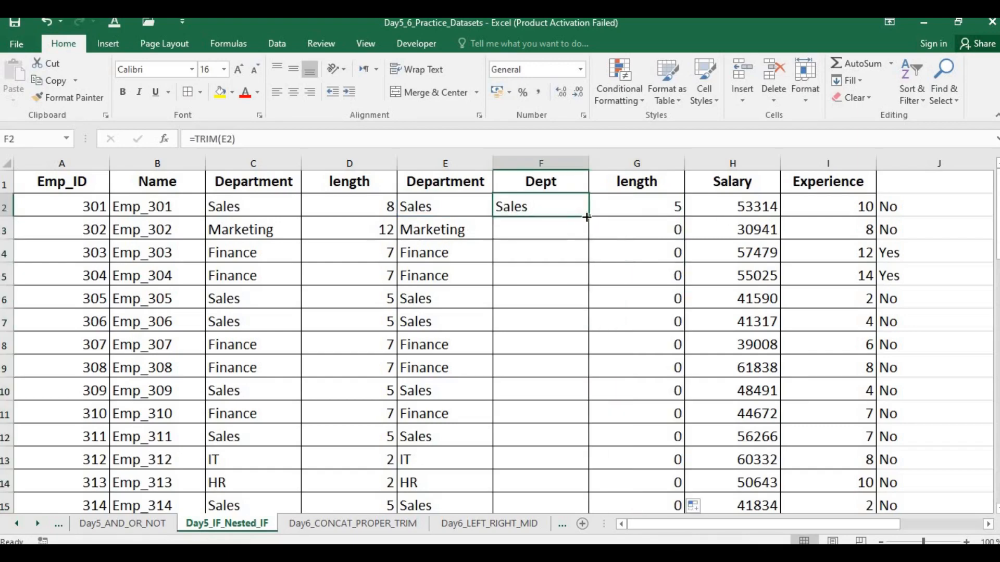
{"action": "double_click", "coordinate": [587, 216]}
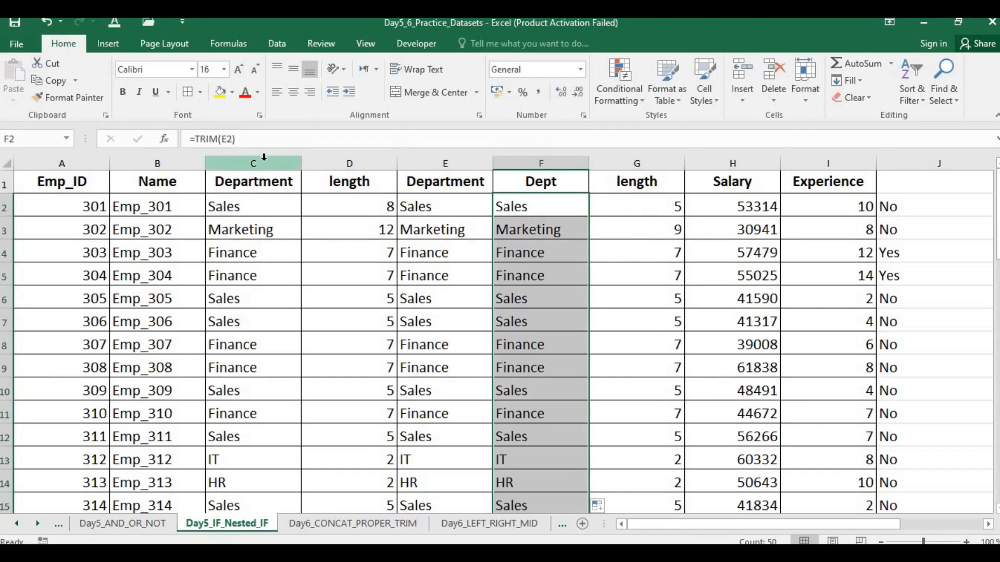
Step: Clear the contents of the original Department column C
{"action": "left_click", "coordinate": [253, 204]}
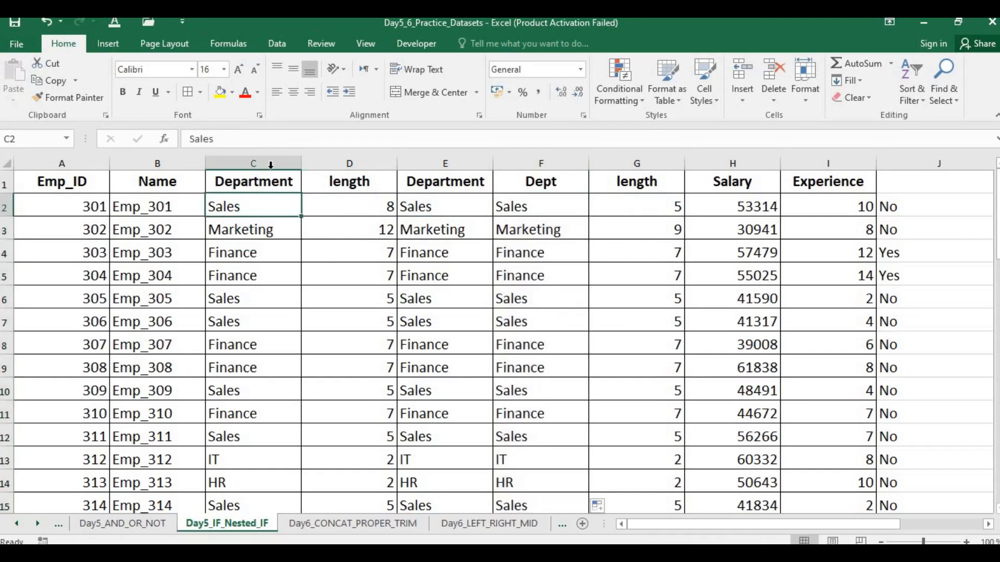
{"action": "left_click", "coordinate": [268, 164]}
{"action": "key", "text": "Delete"}
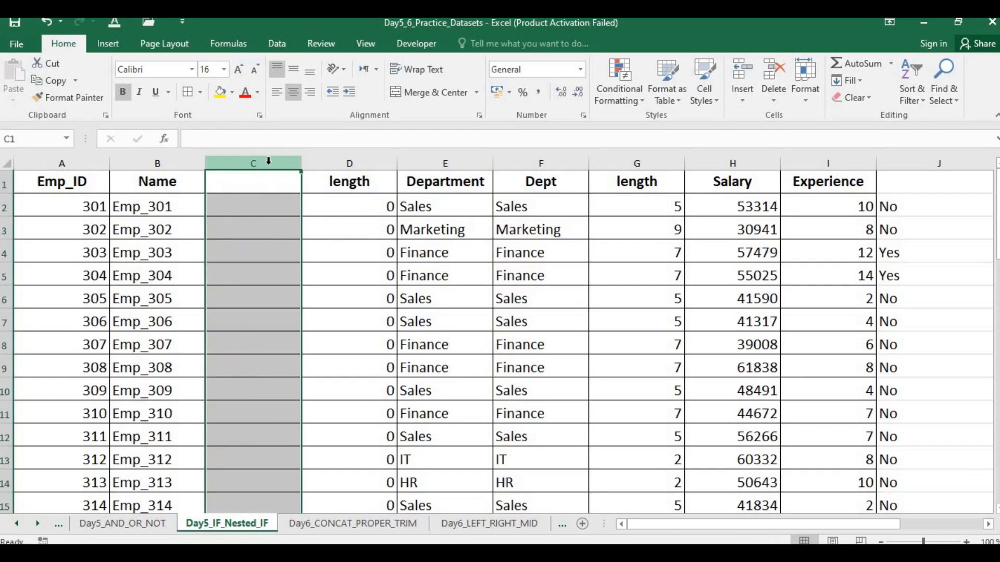
Step: Try to copy the Dept column F into column C, and clear the pasted contents
{"action": "left_click", "coordinate": [511, 231]}
{"action": "left_click", "coordinate": [552, 156]}
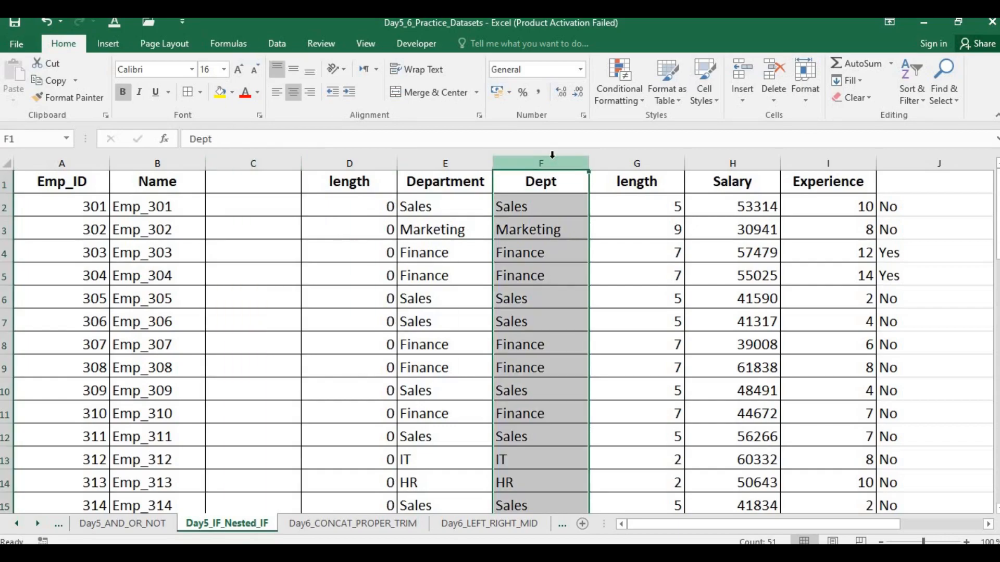
{"action": "left_click", "coordinate": [278, 156]}
{"action": "key", "text": "ctrl+v"}
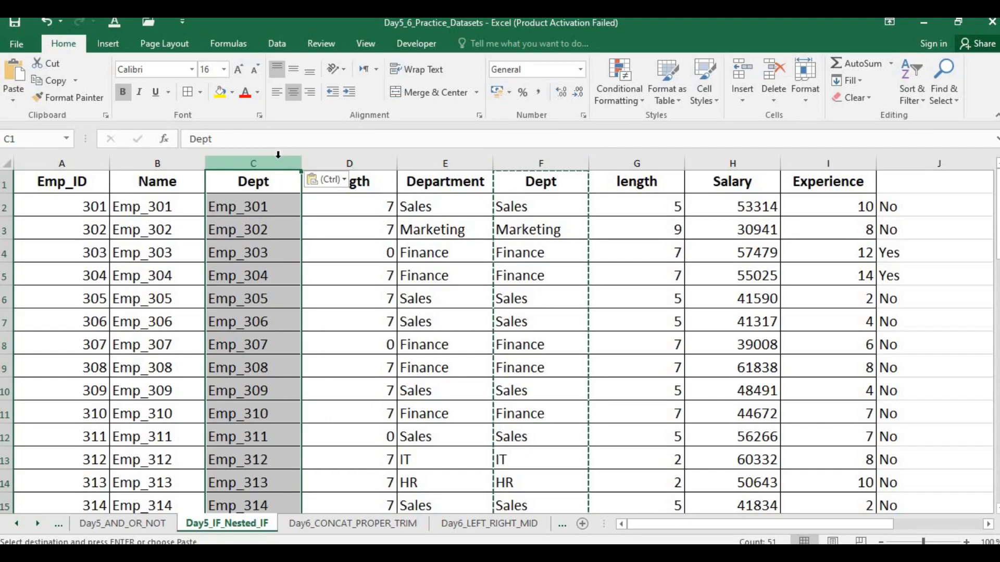
{"action": "key", "text": "Delete"}
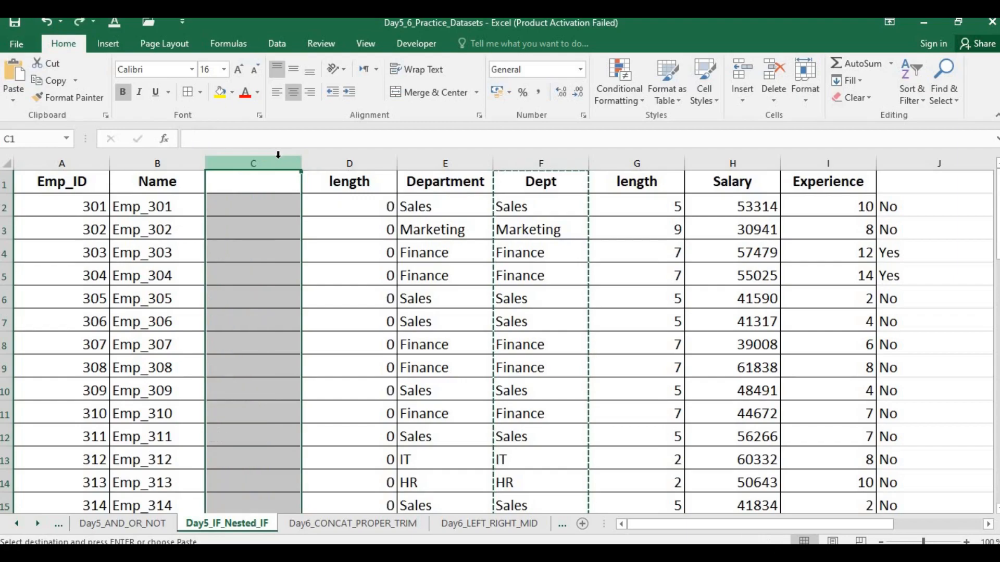
Step: Try to paste the copied Dept column F as values starting at cell F2
{"action": "left_click", "coordinate": [460, 243]}
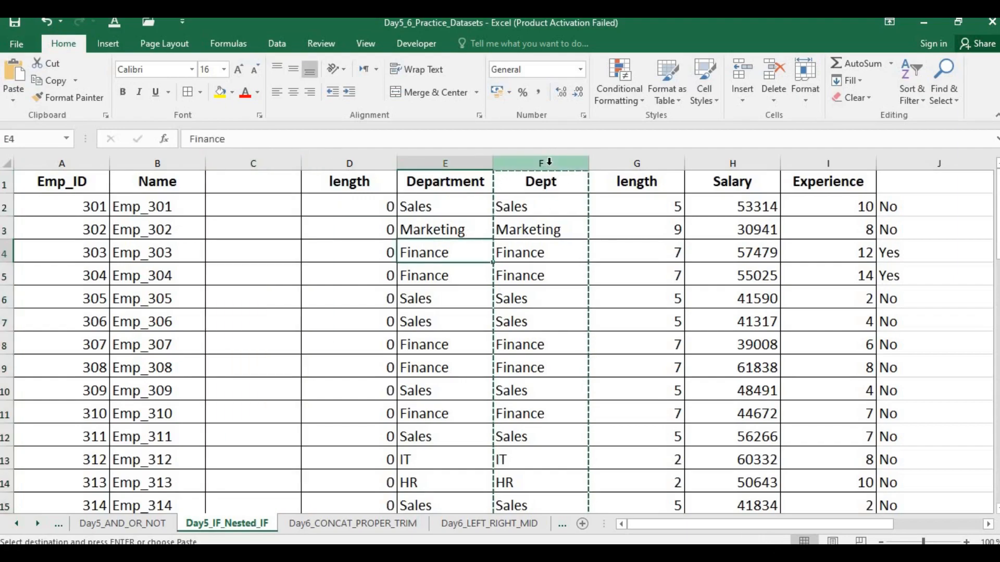
{"action": "left_click", "coordinate": [549, 161]}
{"action": "left_click", "coordinate": [531, 208]}
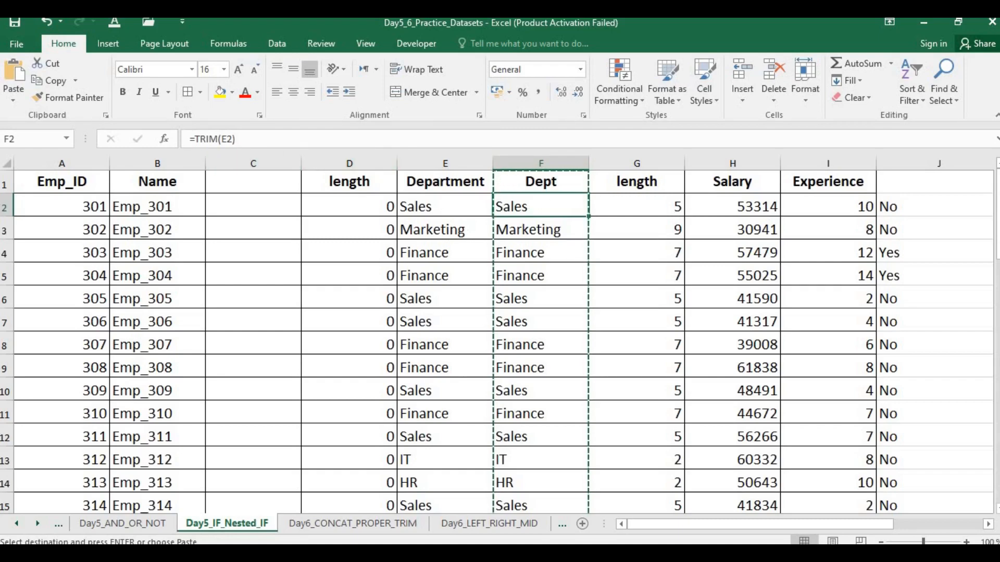
{"action": "left_click", "coordinate": [15, 95]}
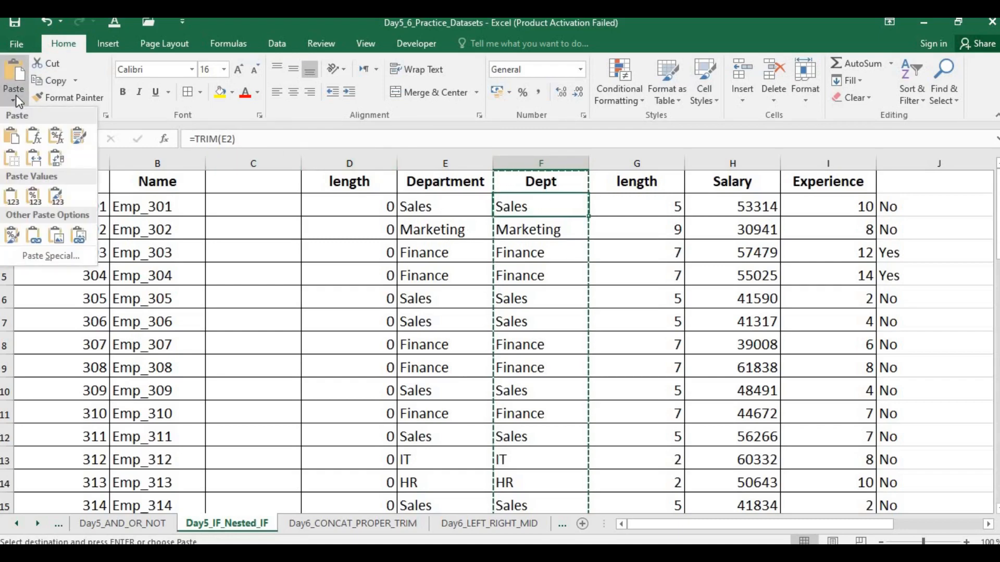
{"action": "left_click", "coordinate": [10, 199]}
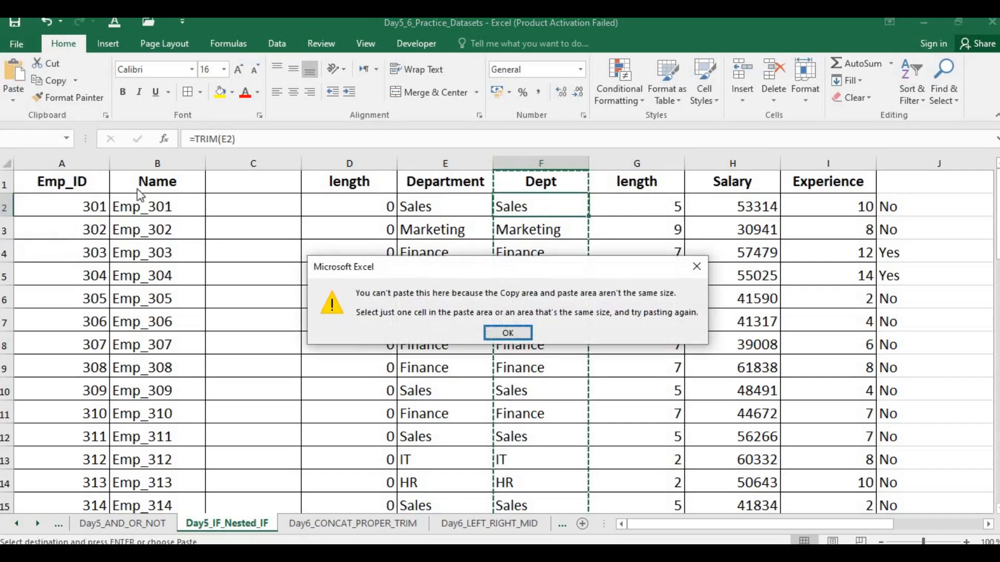
{"action": "left_click", "coordinate": [507, 333]}
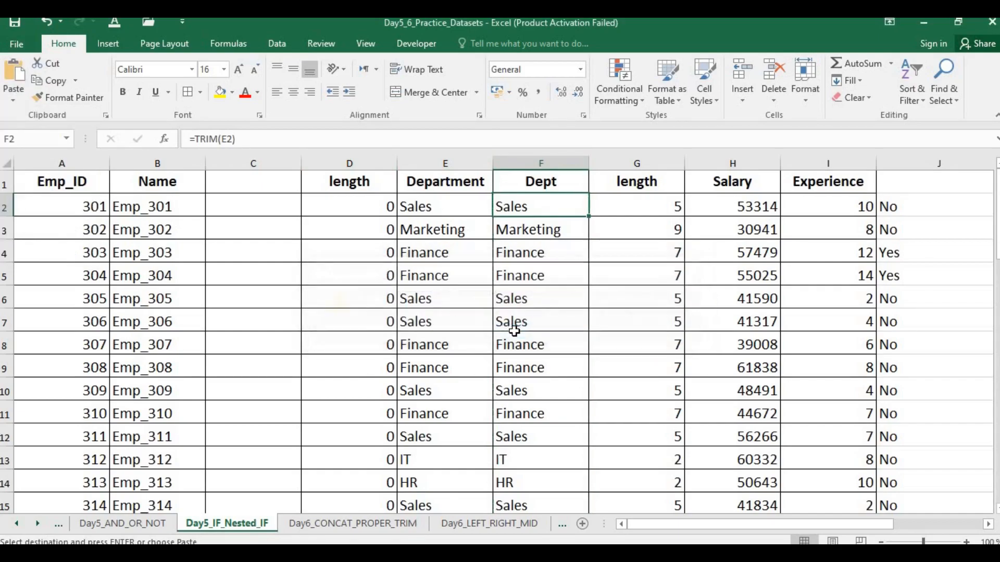
Step: Check the TRIM formulas in the Dept cells F3 and F2
{"action": "left_click", "coordinate": [547, 266]}
{"action": "left_click", "coordinate": [542, 225]}
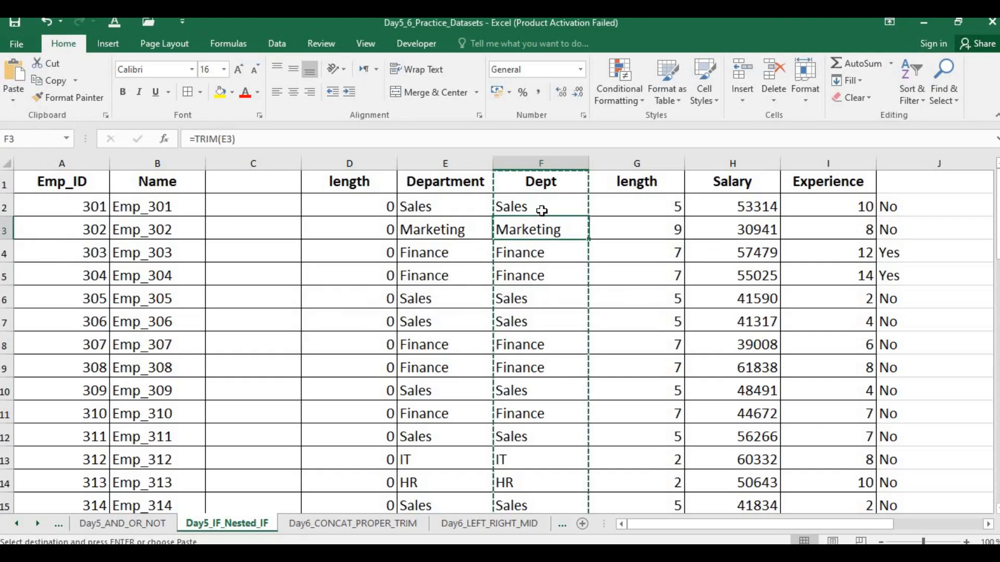
{"action": "left_click", "coordinate": [542, 205]}
{"action": "double_click", "coordinate": [542, 206]}
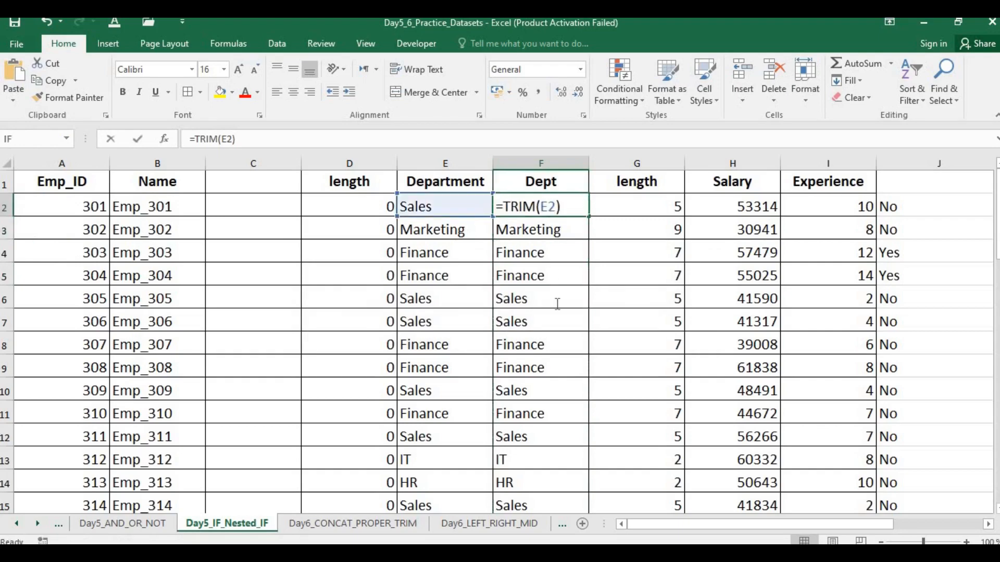
{"action": "left_click", "coordinate": [572, 206]}
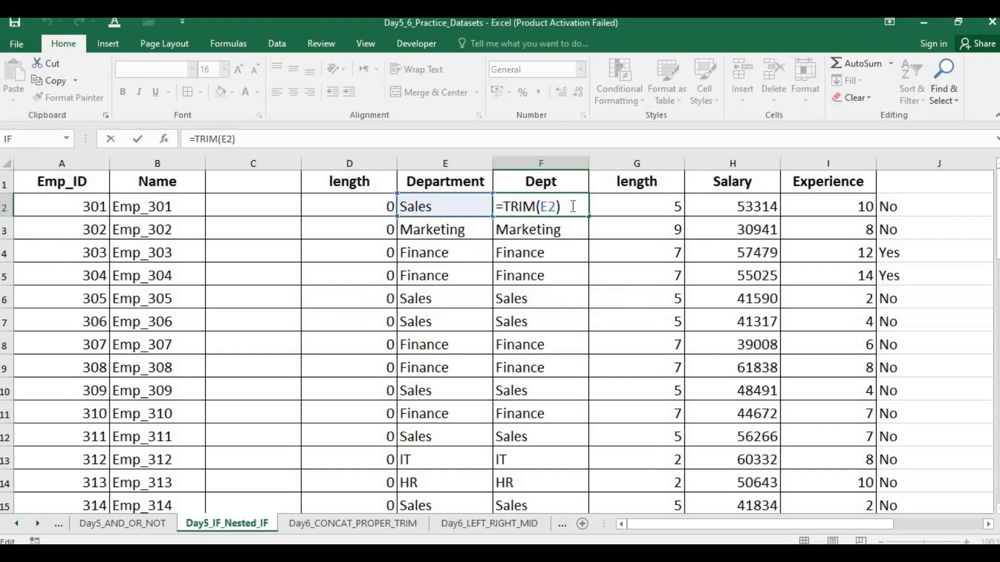
{"action": "key", "text": "Return"}
Step: Replace the TRIM formulas in F2:F51 with their values and check cells F2 and F3
{"action": "left_click", "coordinate": [572, 206]}
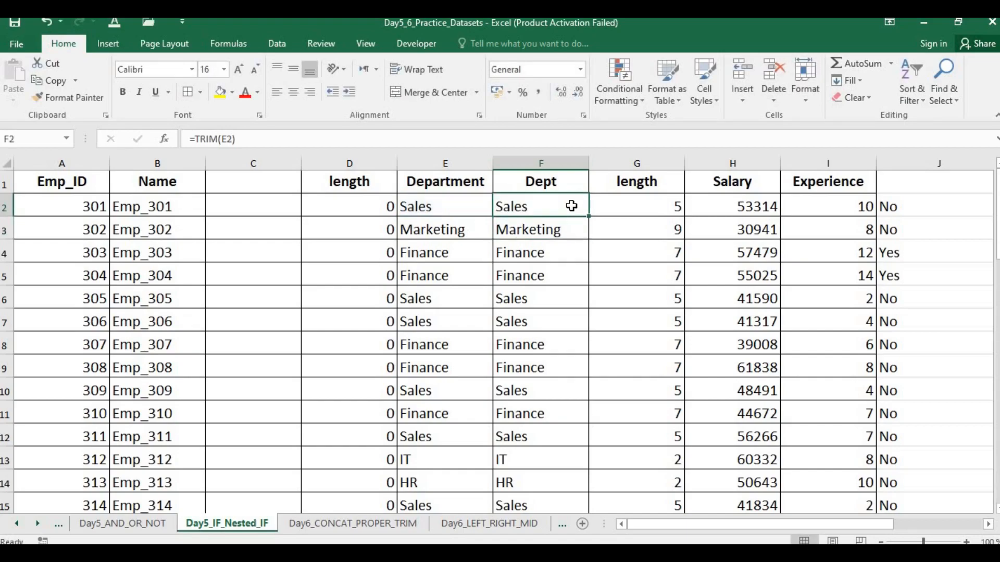
{"action": "key", "text": "ctrl+shift+Down"}
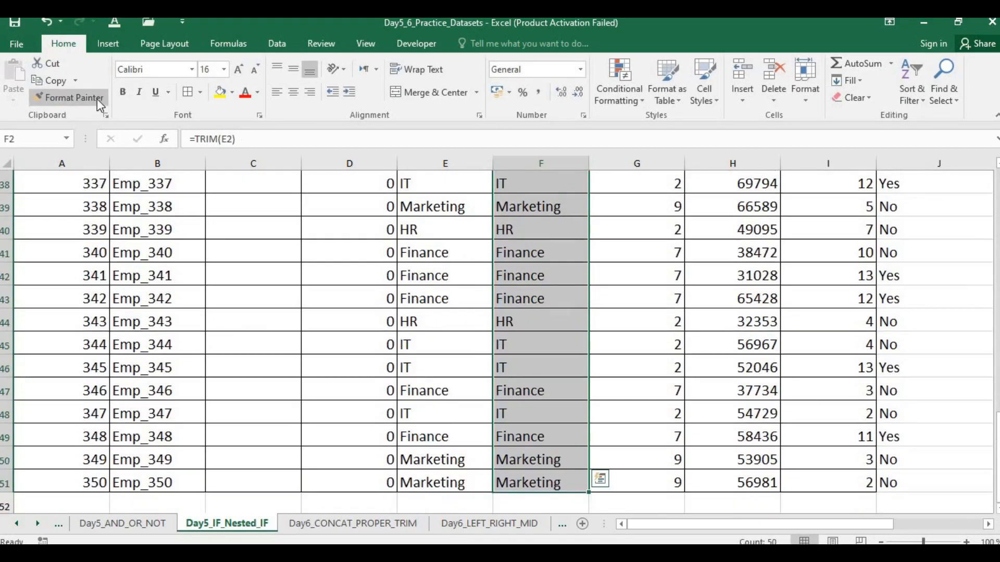
{"action": "key", "text": "ctrl+c"}
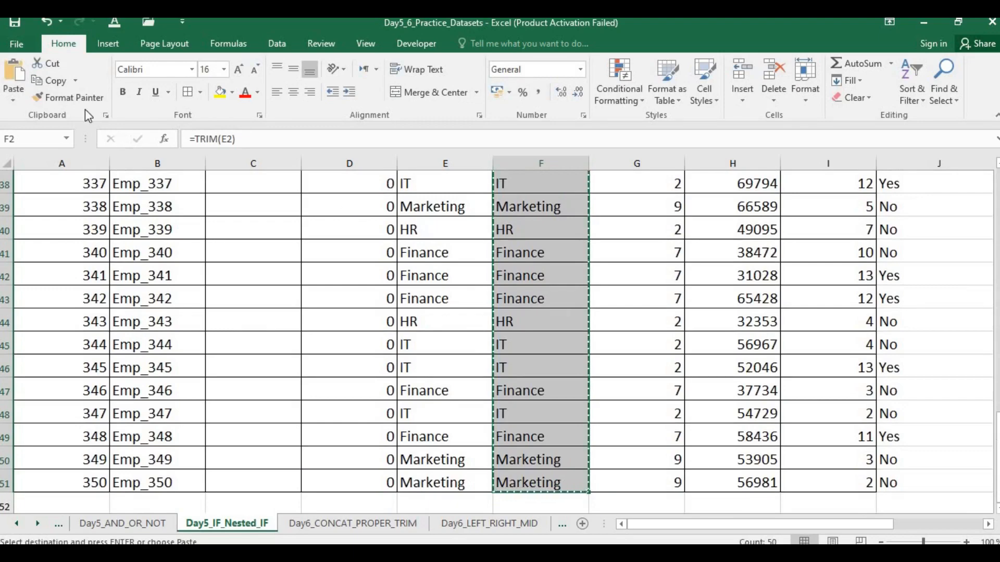
{"action": "left_click", "coordinate": [16, 98]}
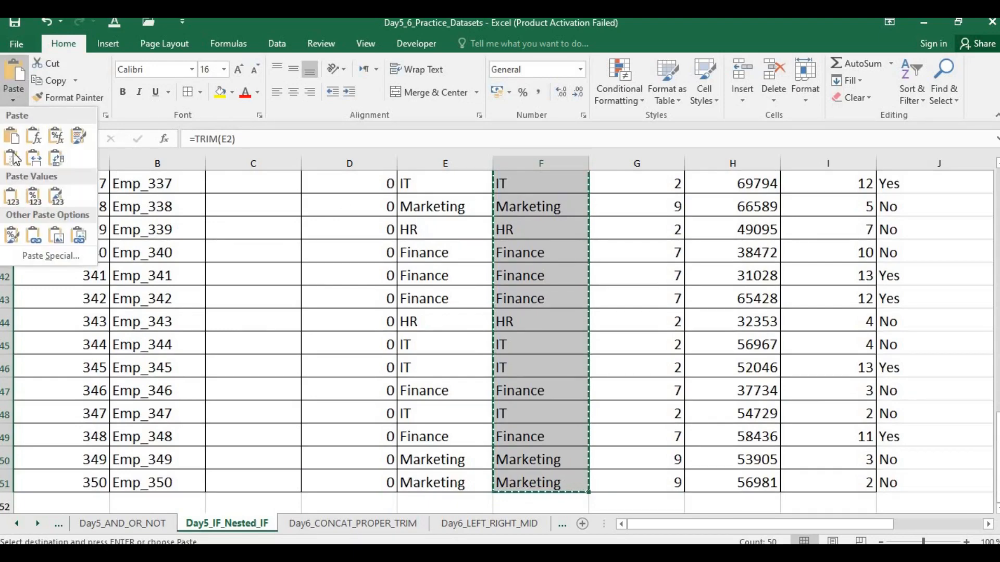
{"action": "left_click", "coordinate": [13, 203]}
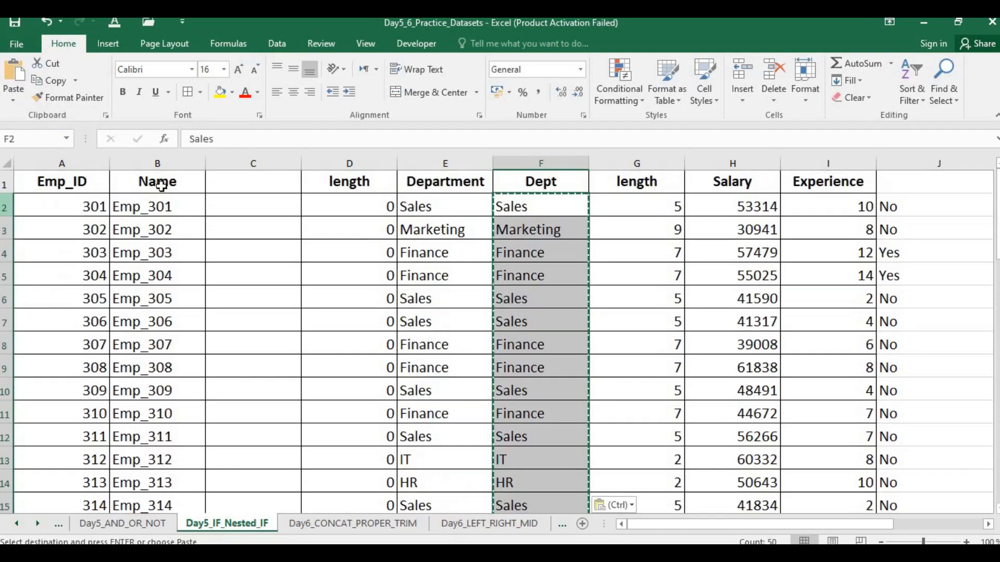
{"action": "left_click", "coordinate": [498, 246]}
{"action": "left_click", "coordinate": [531, 208]}
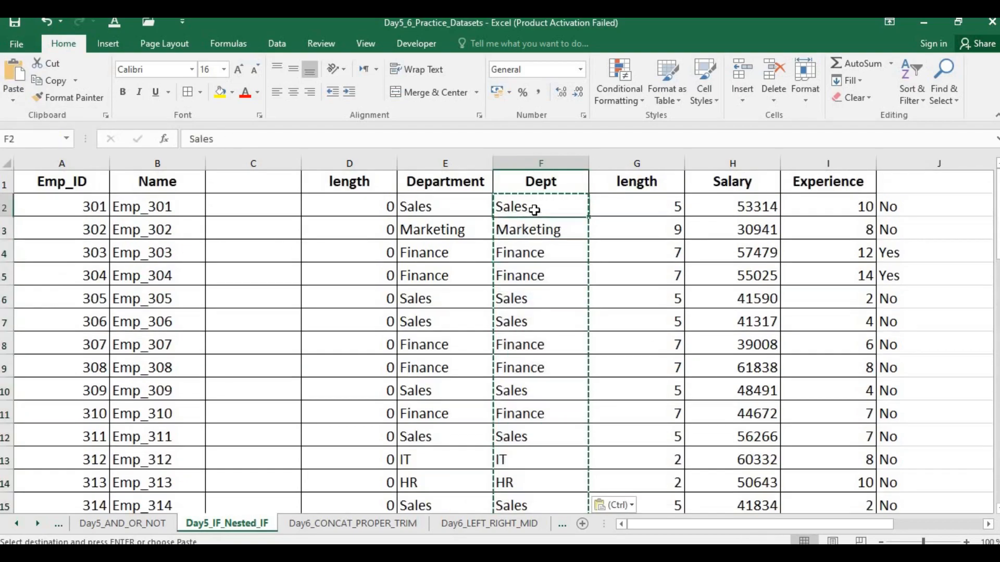
{"action": "left_click", "coordinate": [540, 229]}
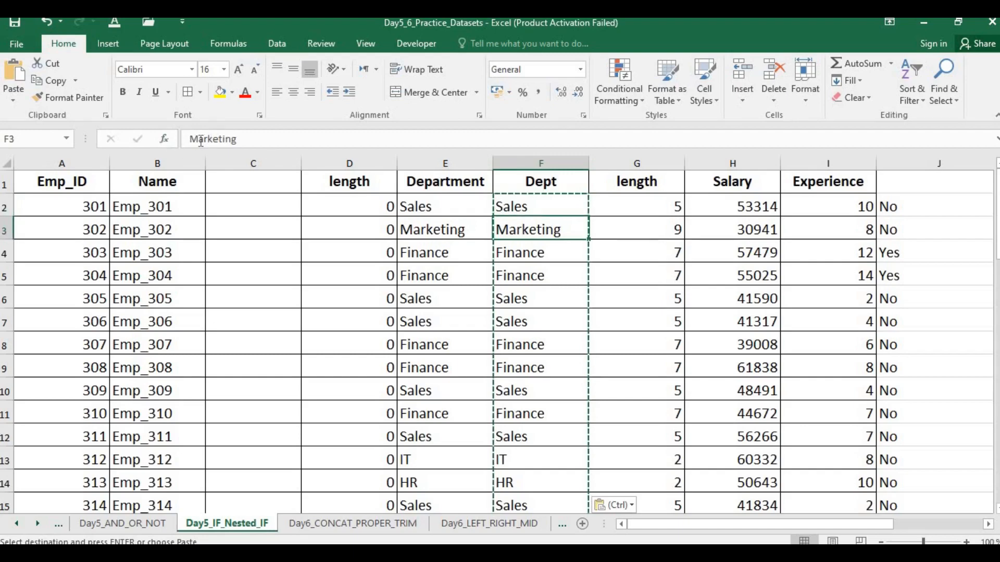
Step: Move the Dept column F into the empty column C
{"action": "left_click", "coordinate": [548, 157]}
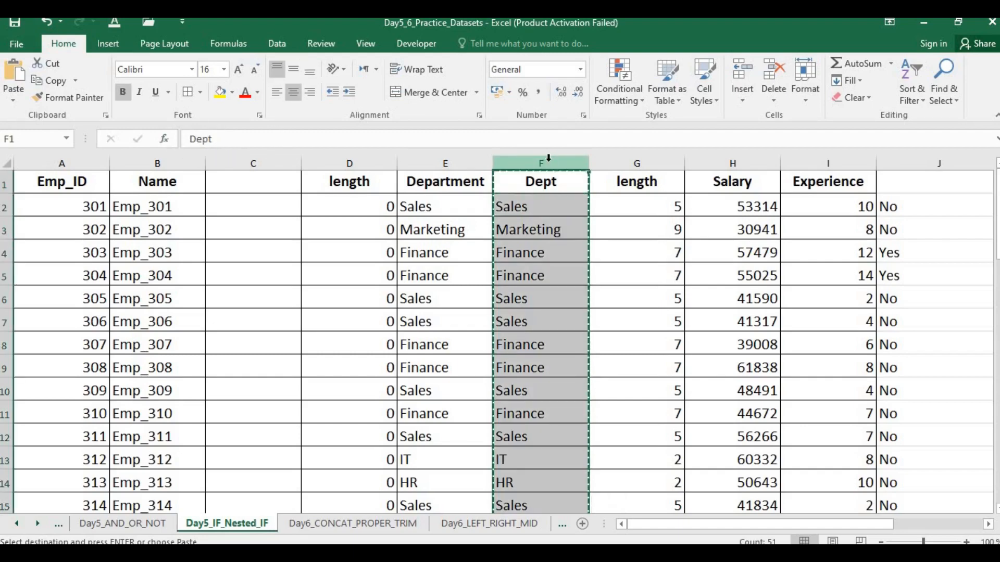
{"action": "left_click", "coordinate": [292, 154]}
{"action": "key", "text": "ctrl+v"}
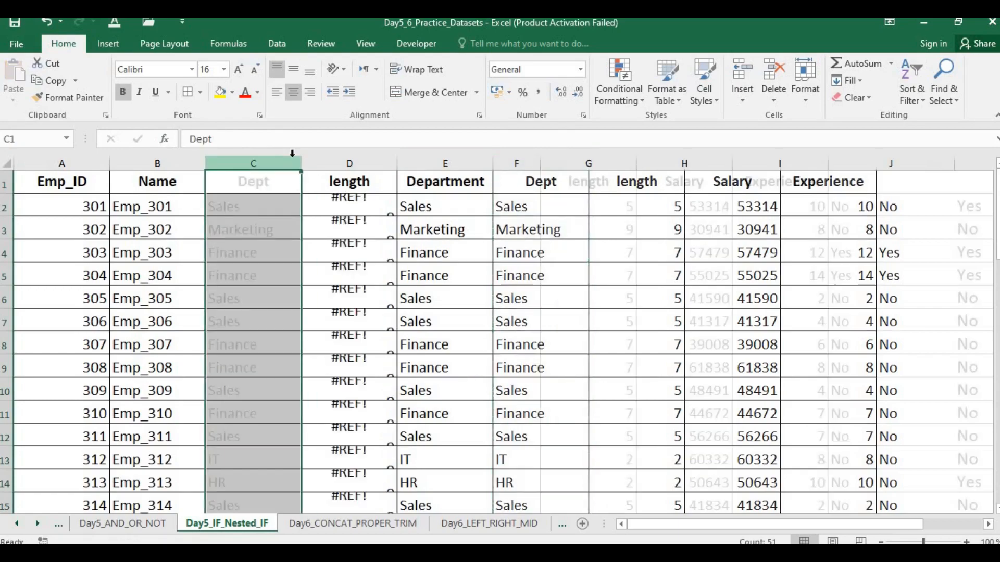
{"action": "left_click", "coordinate": [379, 321]}
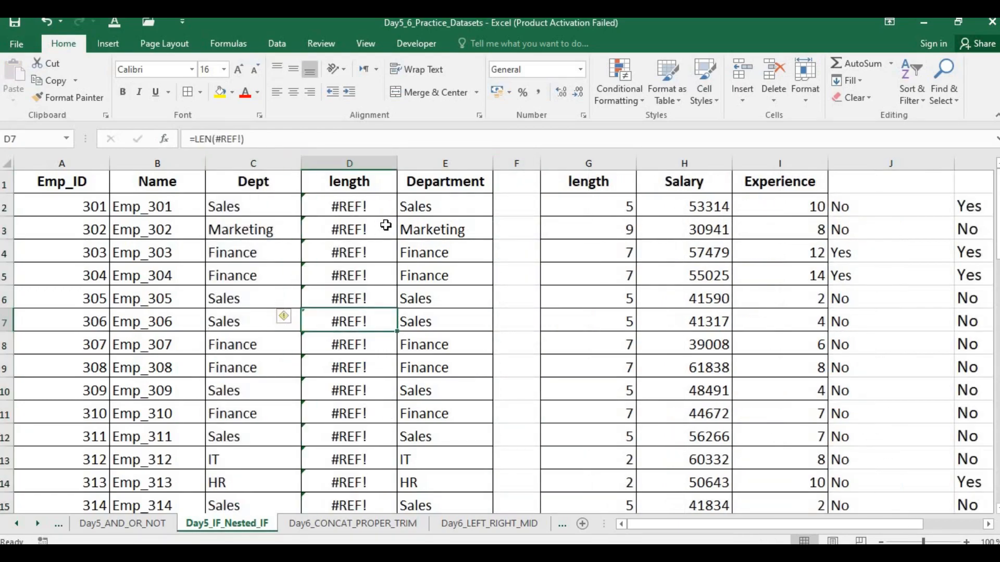
Step: Correct the formula in D2 to =LEN(C2) and fill it down the length column
{"action": "double_click", "coordinate": [380, 207]}
{"action": "key", "text": "BackSpace"}
{"action": "key", "text": "BackSpace"}
{"action": "key", "text": "BackSpace"}
{"action": "key", "text": "BackSpace"}
{"action": "key", "text": "BackSpace"}
{"action": "type", "text": "I"}
{"action": "key", "text": "BackSpace"}
{"action": "left_click", "coordinate": [227, 212]}
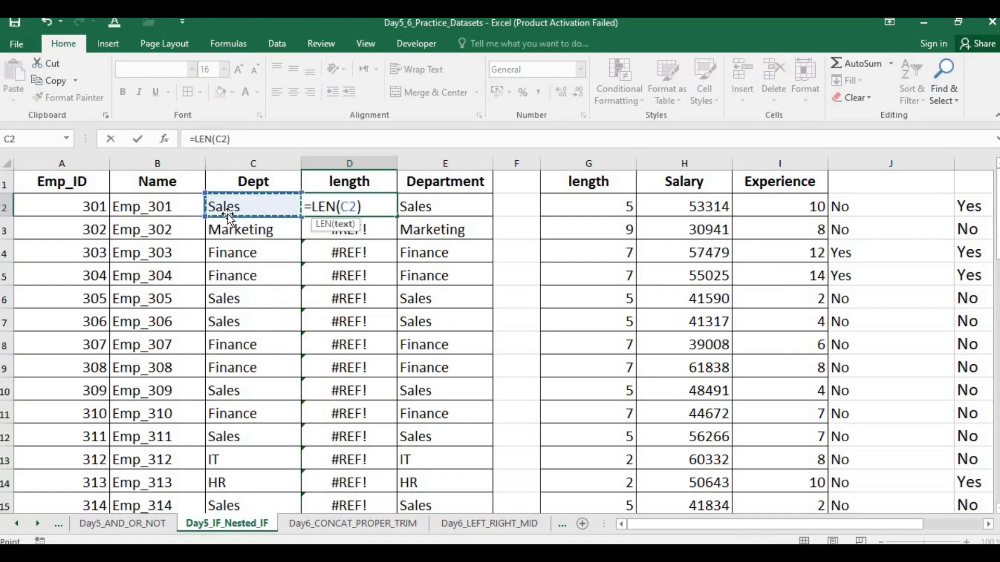
{"action": "key", "text": "Return"}
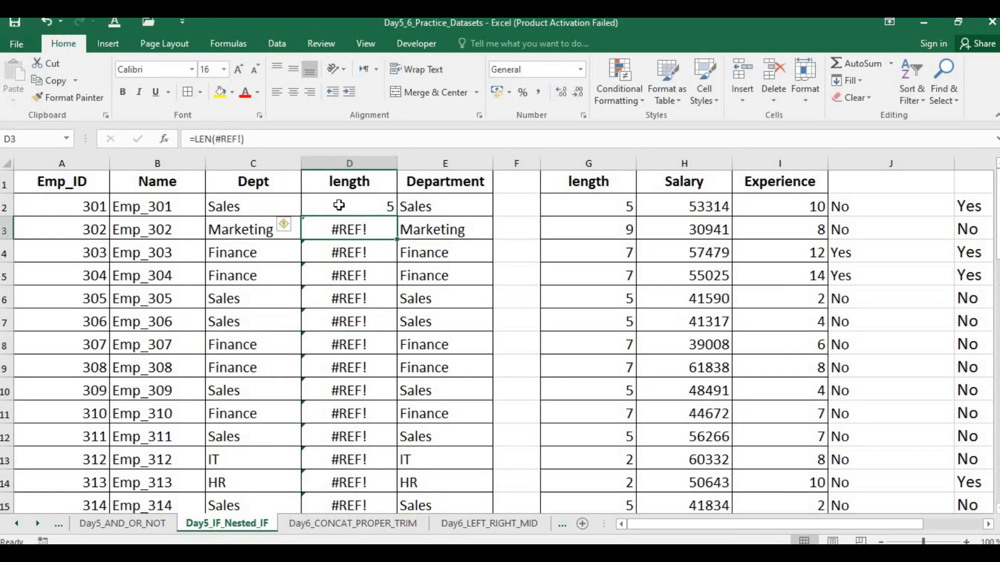
{"action": "left_click", "coordinate": [339, 206]}
{"action": "double_click", "coordinate": [396, 217]}
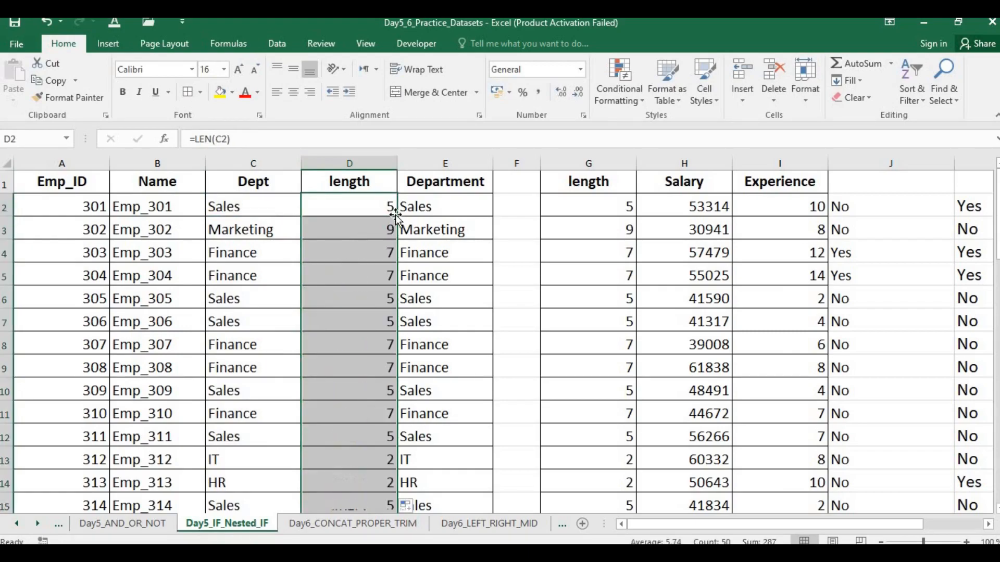
Step: Clear the leftover columns E through G and remove them from the sheet
{"action": "left_click", "coordinate": [567, 249]}
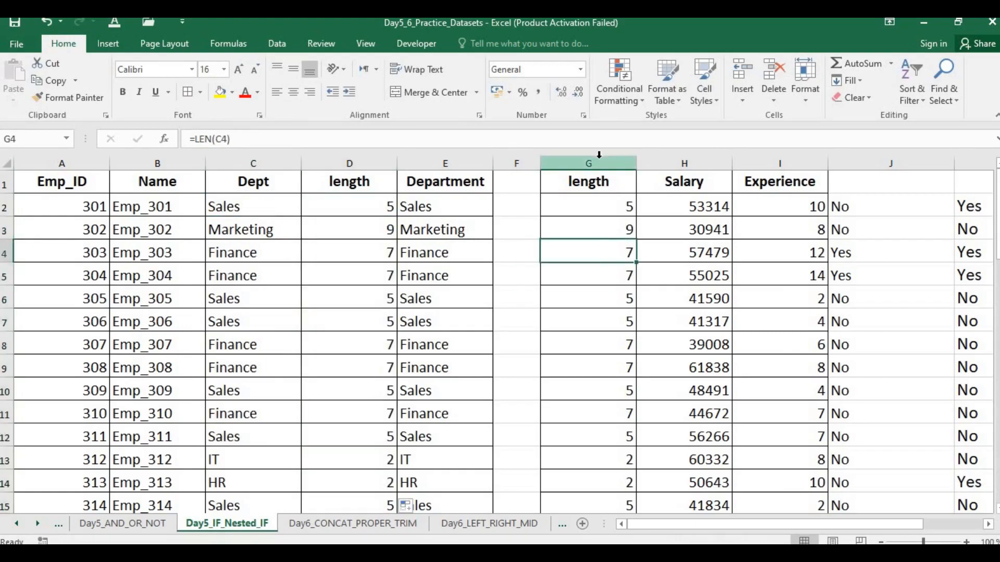
{"action": "left_click_drag", "start_coordinate": [589, 157], "coordinate": [515, 156]}
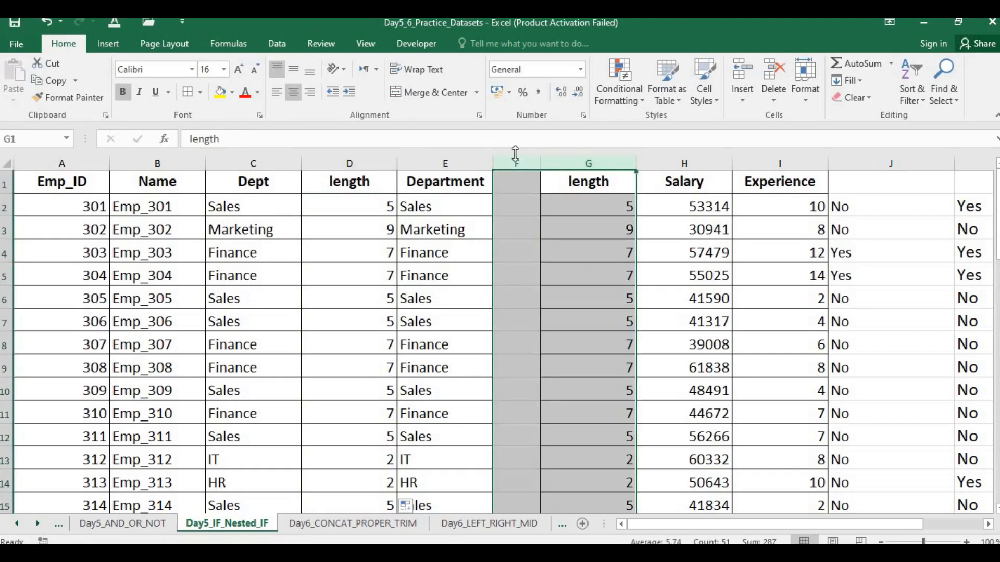
{"action": "key", "text": "Delete"}
{"action": "left_click", "coordinate": [583, 187]}
{"action": "left_click_drag", "start_coordinate": [604, 157], "coordinate": [462, 159]}
{"action": "key", "text": "Delete"}
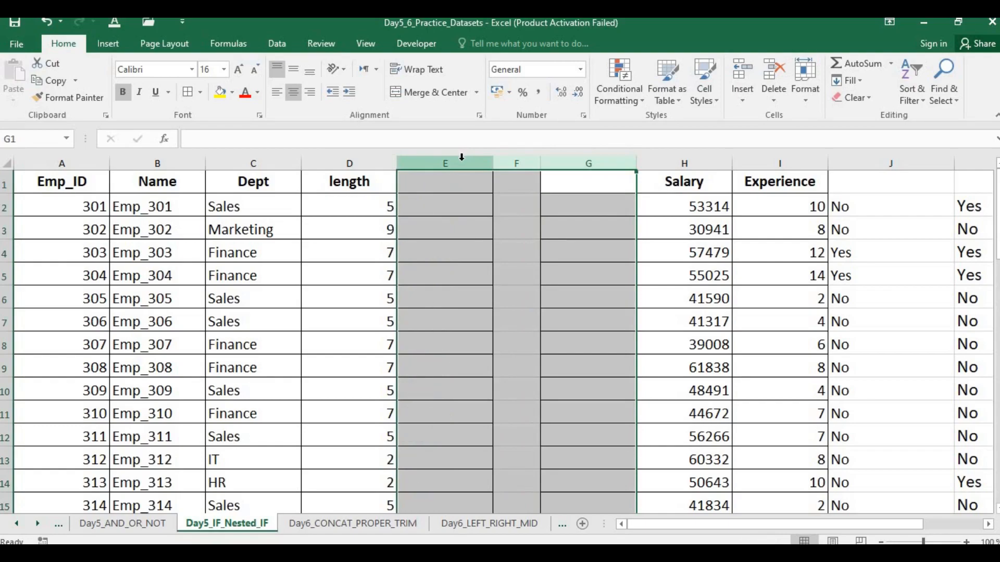
{"action": "key", "text": "ctrl+minus"}
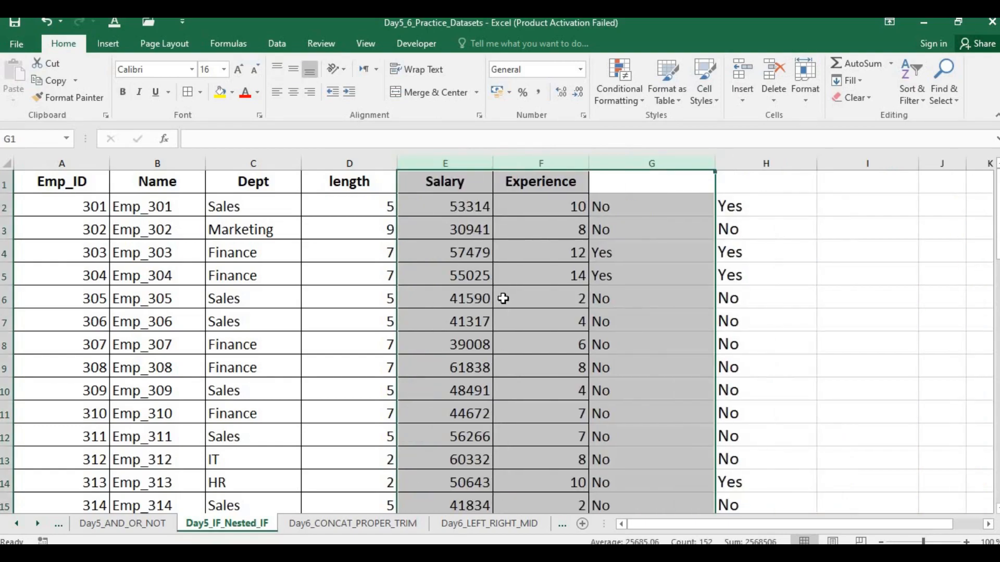
{"action": "left_click", "coordinate": [501, 296]}
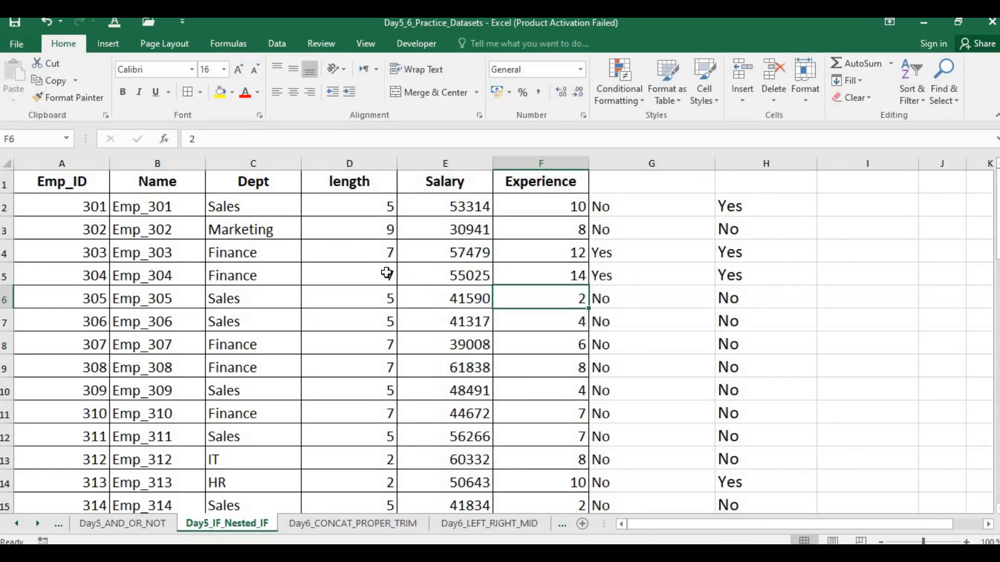
Step: Switch to the slide show to read the CONCAT() description, and return to the Excel workbook
{"action": "key", "text": "alt+Tab"}
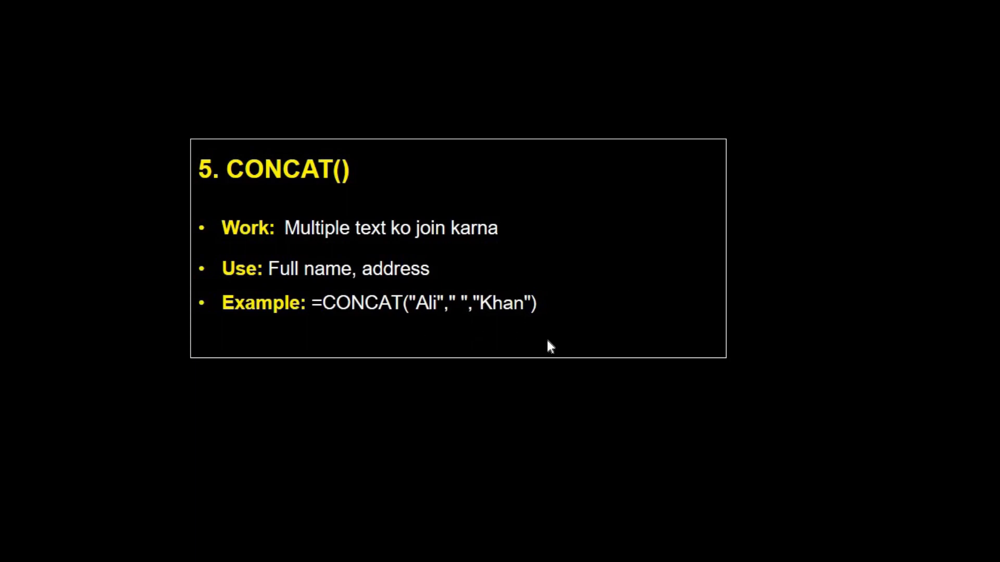
{"action": "key", "text": "alt+Tab"}
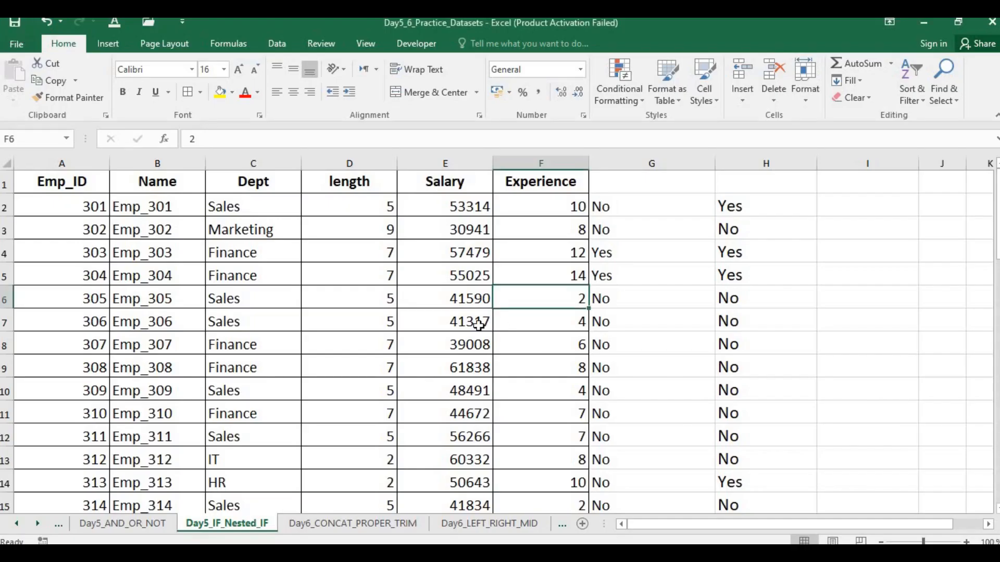
Step: Open the Day6_CONCAT_PROPER_TRIM sheet and clear the contents of columns I and J
{"action": "left_click", "coordinate": [353, 521]}
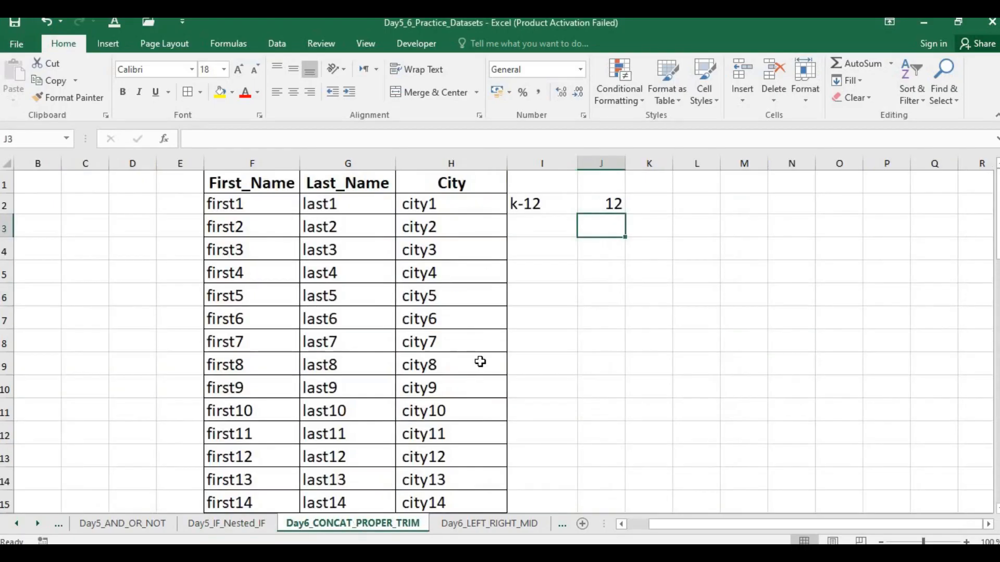
{"action": "left_click", "coordinate": [553, 203]}
{"action": "left_click_drag", "start_coordinate": [547, 163], "coordinate": [597, 171]}
{"action": "key", "text": "Delete"}
{"action": "left_click", "coordinate": [546, 185]}
{"action": "left_click", "coordinate": [542, 198]}
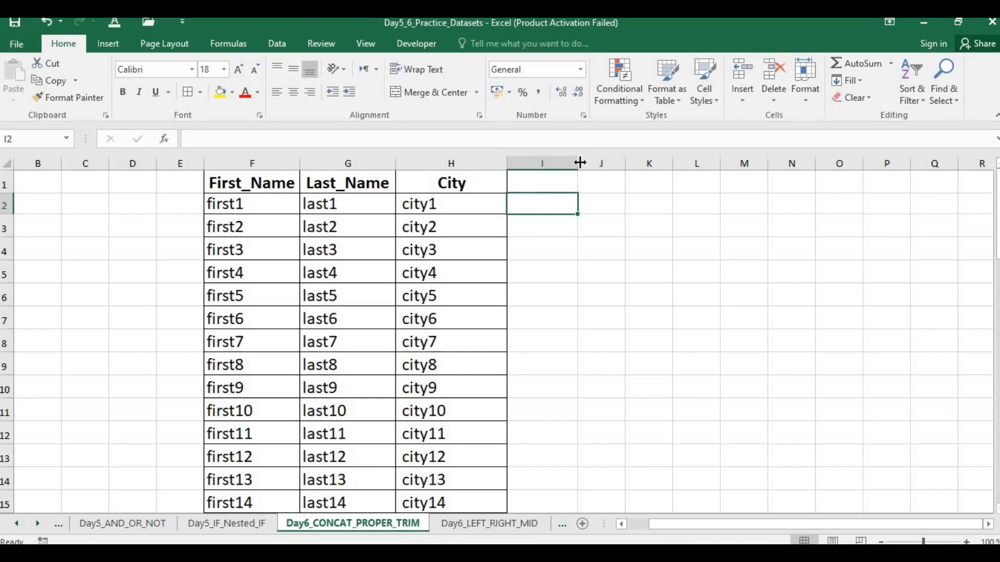
Step: Widen column I slightly and start a formula in I2 with =CONCAT(
{"action": "left_click_drag", "start_coordinate": [582, 162], "coordinate": [599, 163]}
{"action": "type", "text": "="}
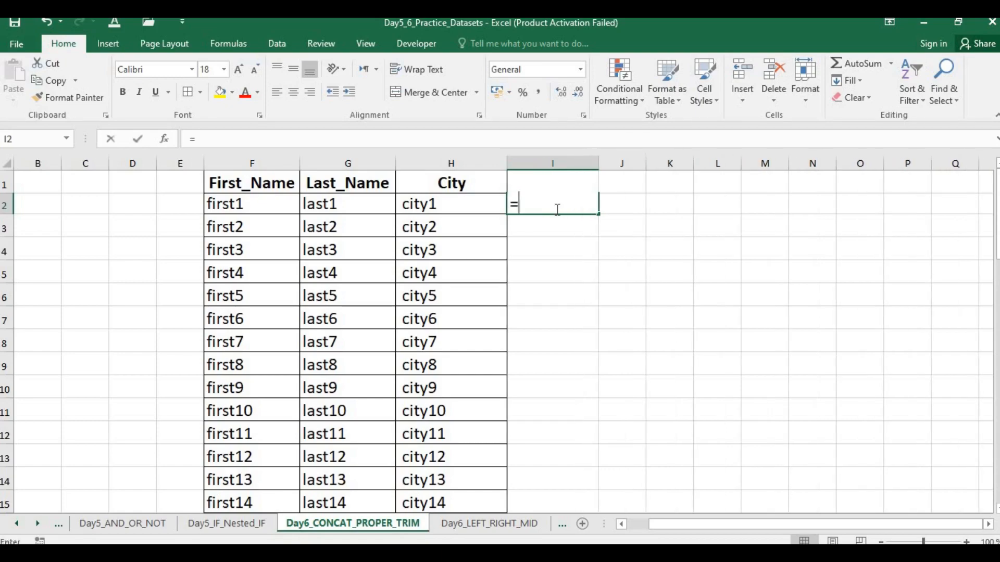
{"action": "type", "text": "cat"}
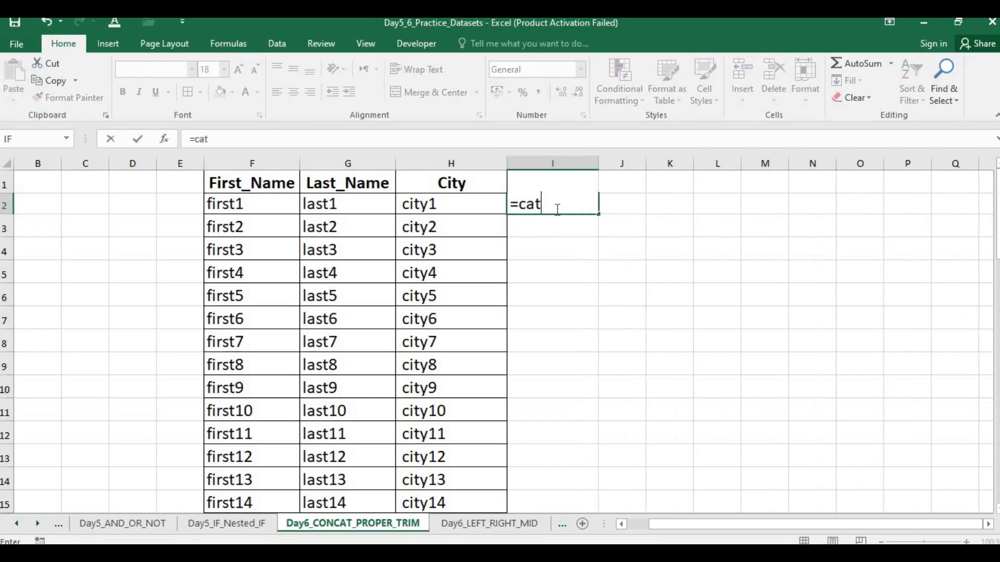
{"action": "key", "text": "BackSpace"}
{"action": "type", "text": "n"}
{"action": "key", "text": "BackSpace"}
{"action": "type", "text": "ncat"}
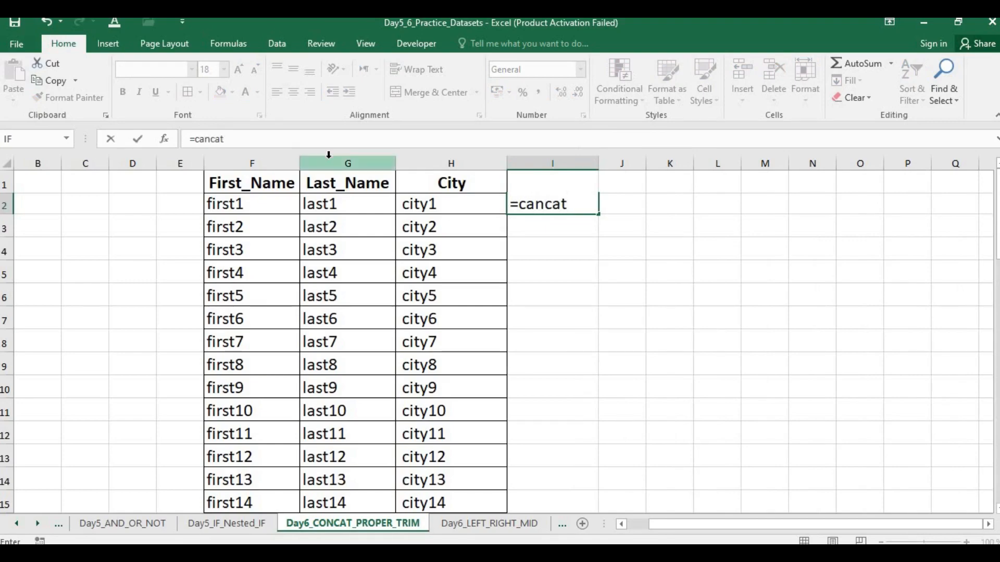
{"action": "key", "text": "BackSpace"}
{"action": "key", "text": "BackSpace"}
{"action": "key", "text": "BackSpace"}
{"action": "key", "text": "BackSpace"}
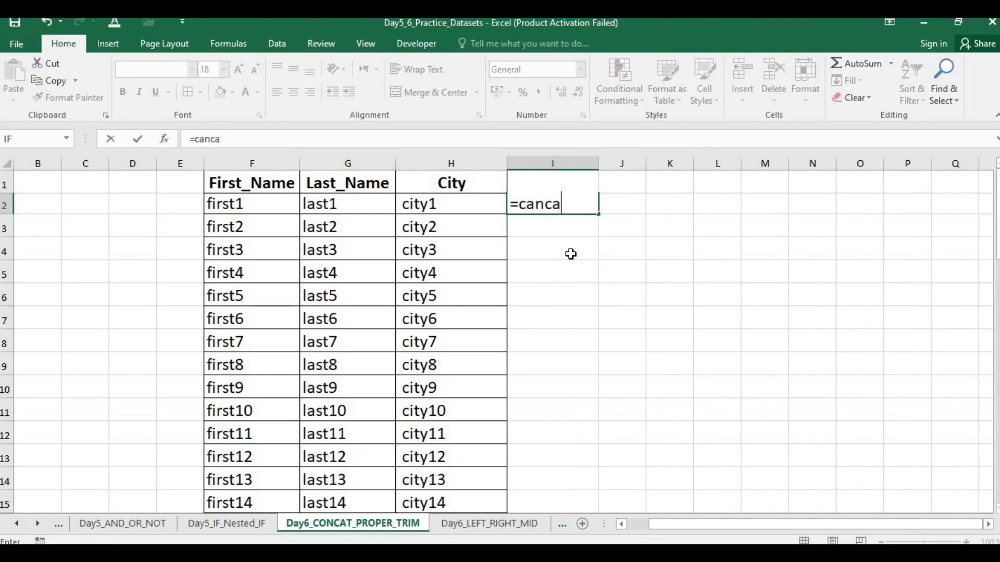
{"action": "key", "text": "BackSpace"}
{"action": "key", "text": "BackSpace"}
{"action": "type", "text": "CONca"}
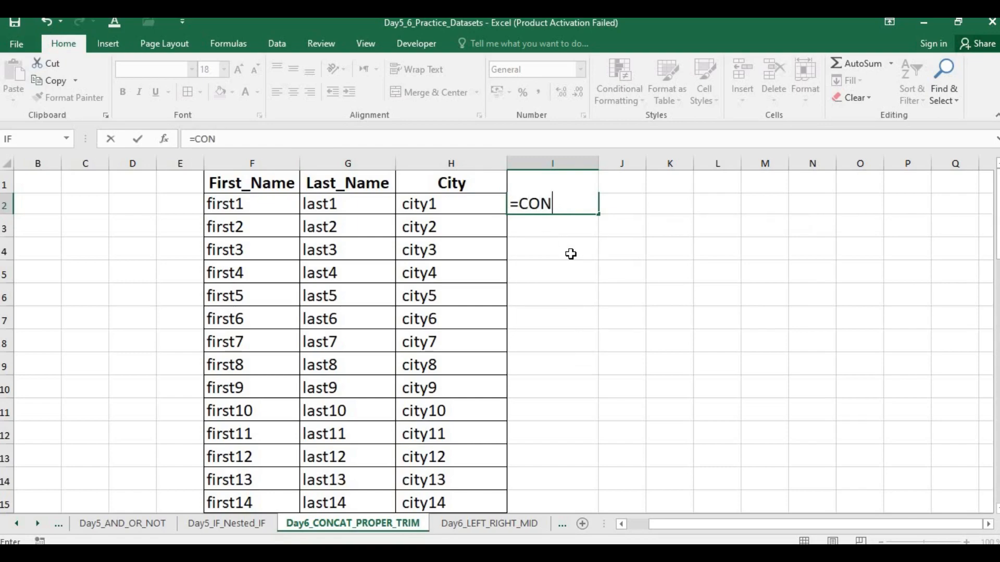
{"action": "key", "text": "BackSpace"}
{"action": "key", "text": "BackSpace"}
{"action": "type", "text": "CAT("}
Step: Complete the I2 formula as =CONCAT(F2;"";G2) to join the first and last names
{"action": "left_click", "coordinate": [261, 209]}
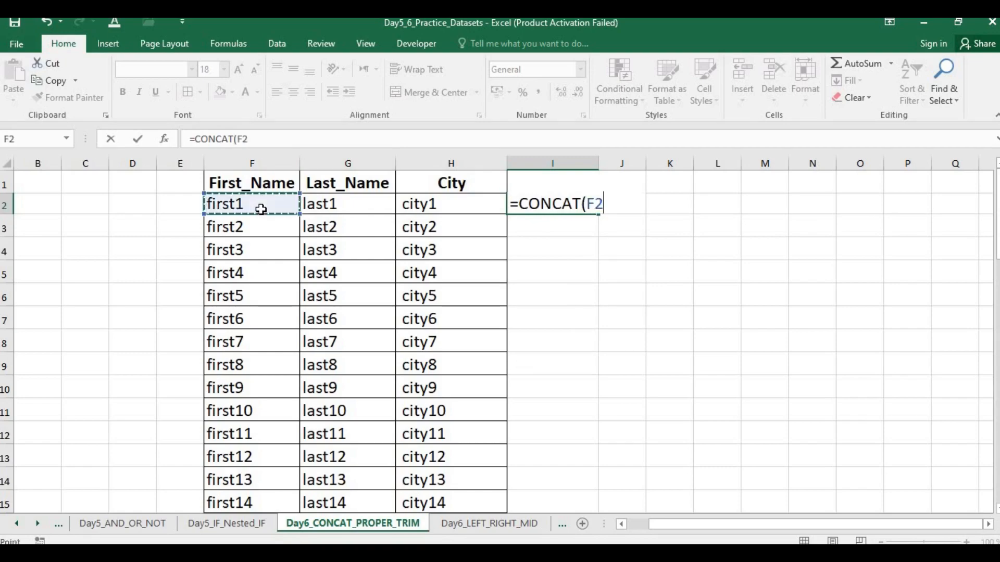
{"action": "type", "text": ","}
{"action": "type", "text": ";\""}
{"action": "key", "text": "BackSpace"}
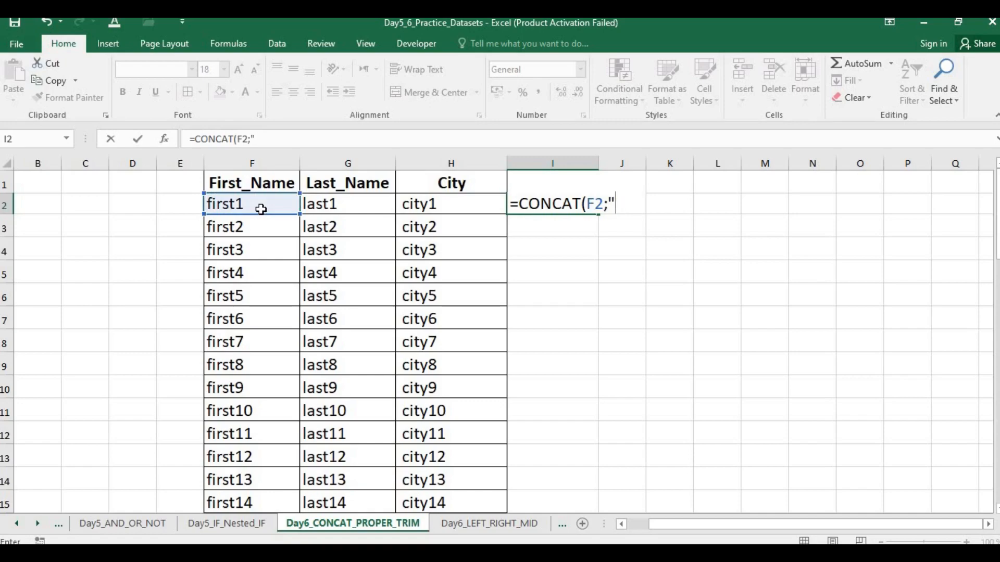
{"action": "type", "text": "\";"}
{"action": "left_click", "coordinate": [349, 202]}
{"action": "type", "text": ")"}
{"action": "key", "text": "Return"}
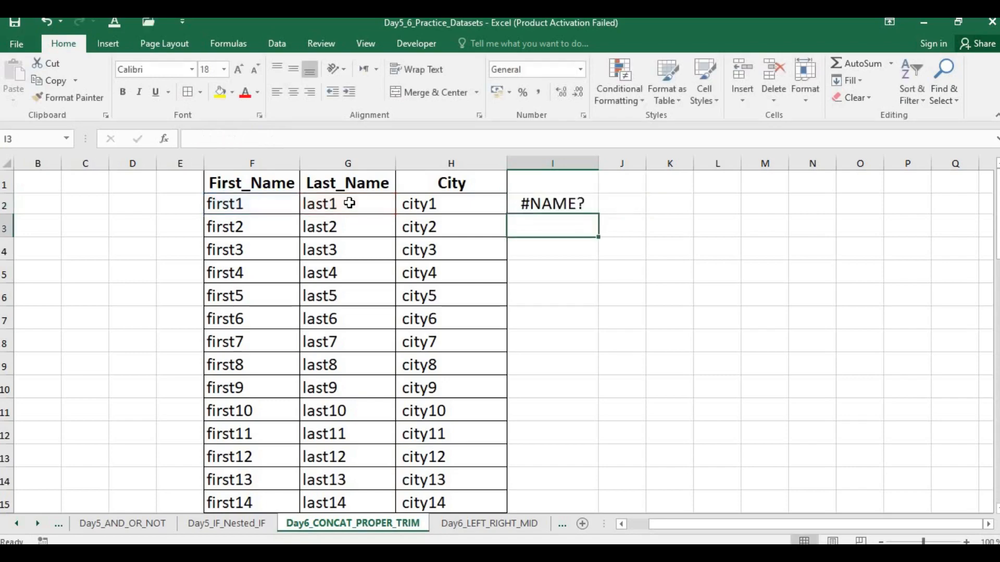
Step: Insert a space between the quotation marks in I2 so the formula reads =CONCAT(F2;" ";G2)
{"action": "double_click", "coordinate": [544, 206]}
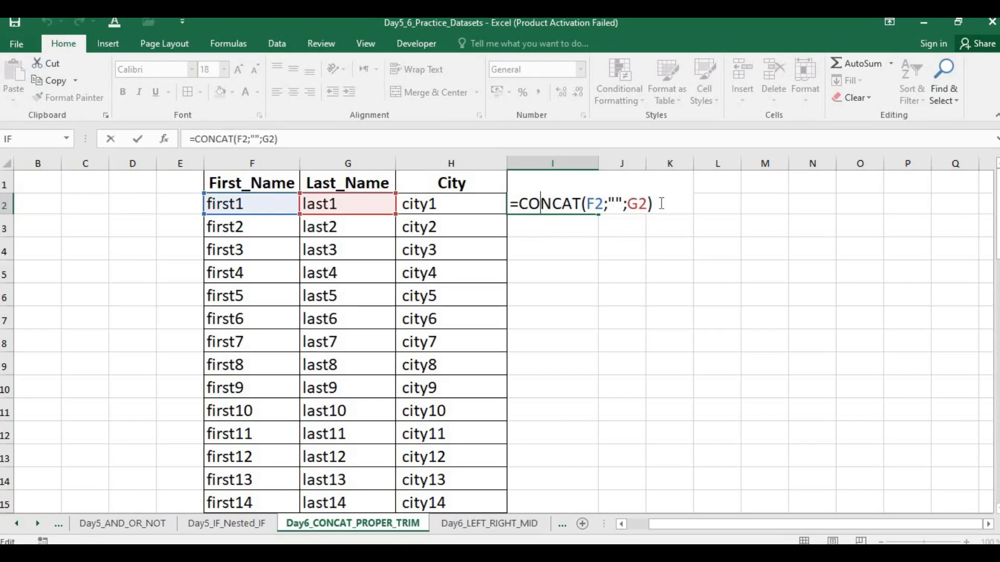
{"action": "left_click", "coordinate": [615, 201]}
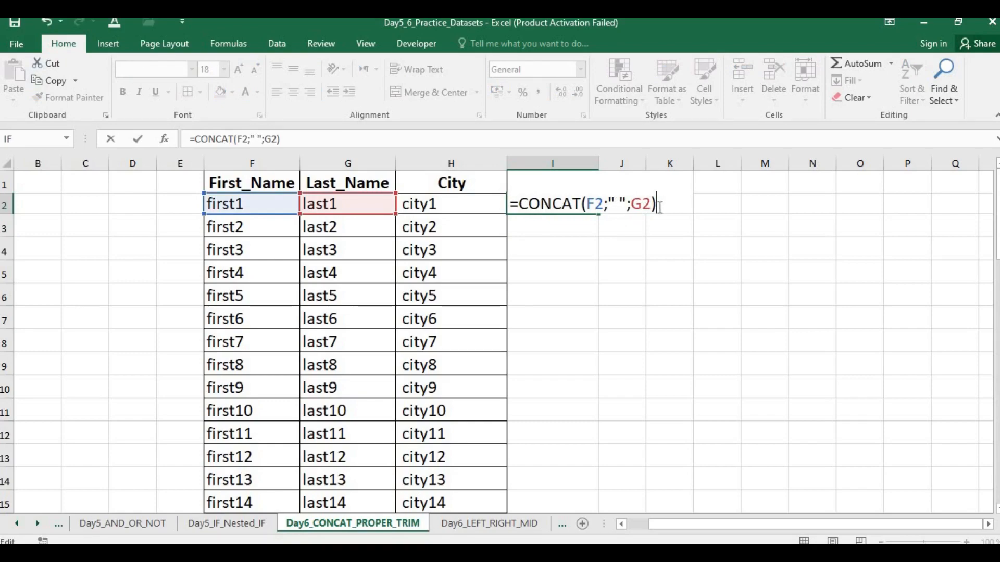
{"action": "key", "text": "Return"}
{"action": "double_click", "coordinate": [561, 198]}
{"action": "key", "text": "Return"}
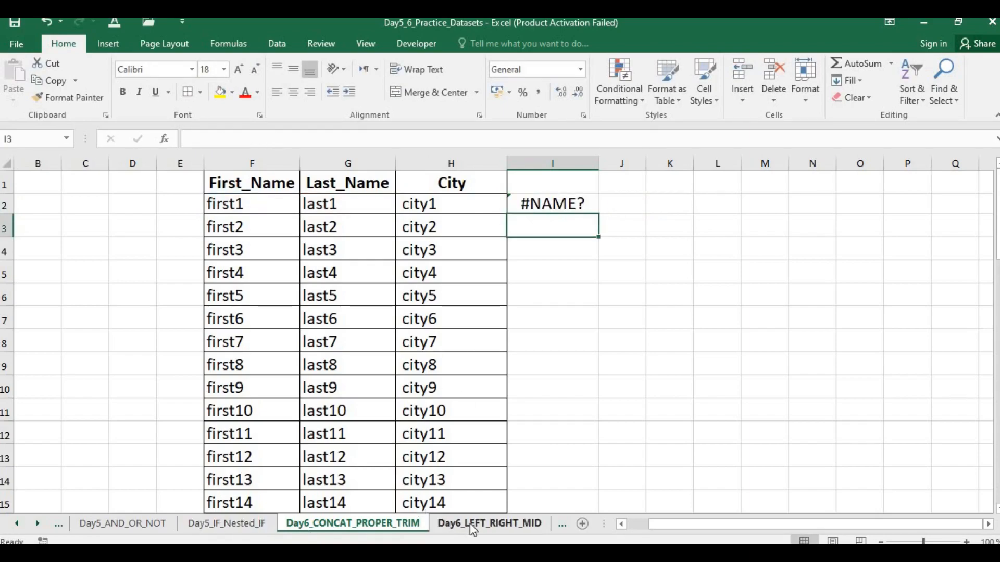
Step: On the Day6_LEFT_RIGHT_MID sheet, start the formula =concat(E2;" ";D2 in F2
{"action": "left_click", "coordinate": [490, 523]}
{"action": "left_click", "coordinate": [333, 525]}
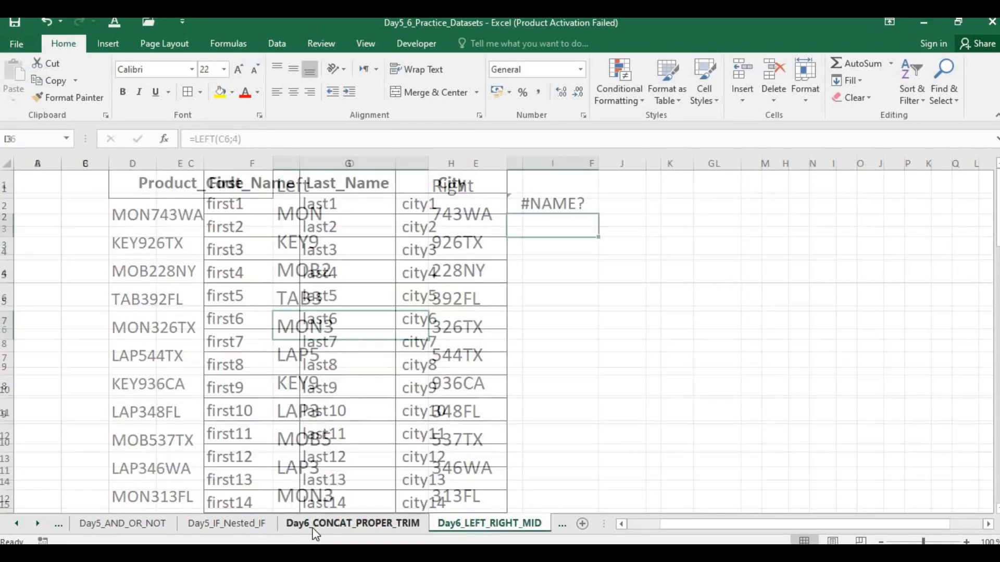
{"action": "left_click", "coordinate": [459, 520]}
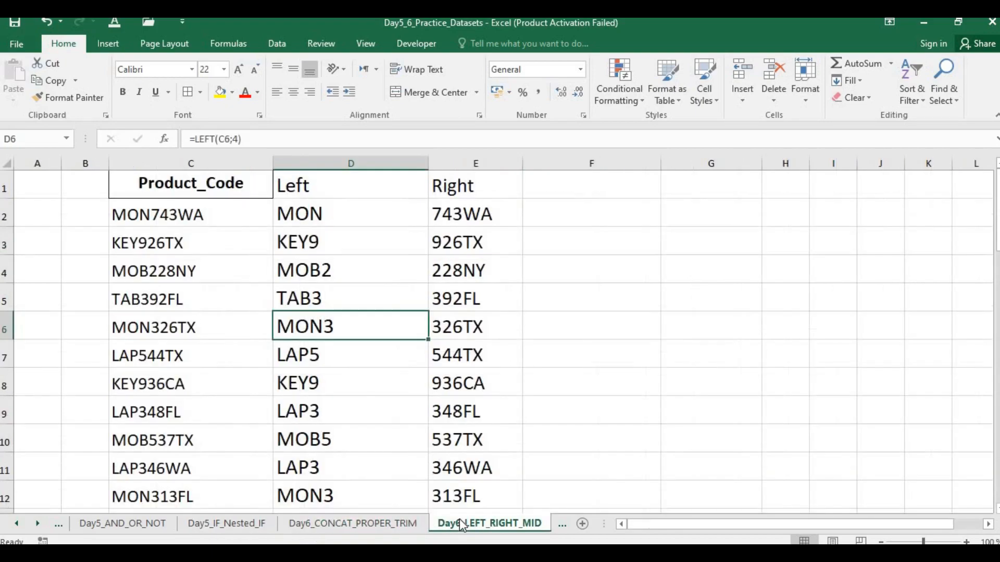
{"action": "left_click", "coordinate": [580, 214]}
{"action": "type", "text": "="}
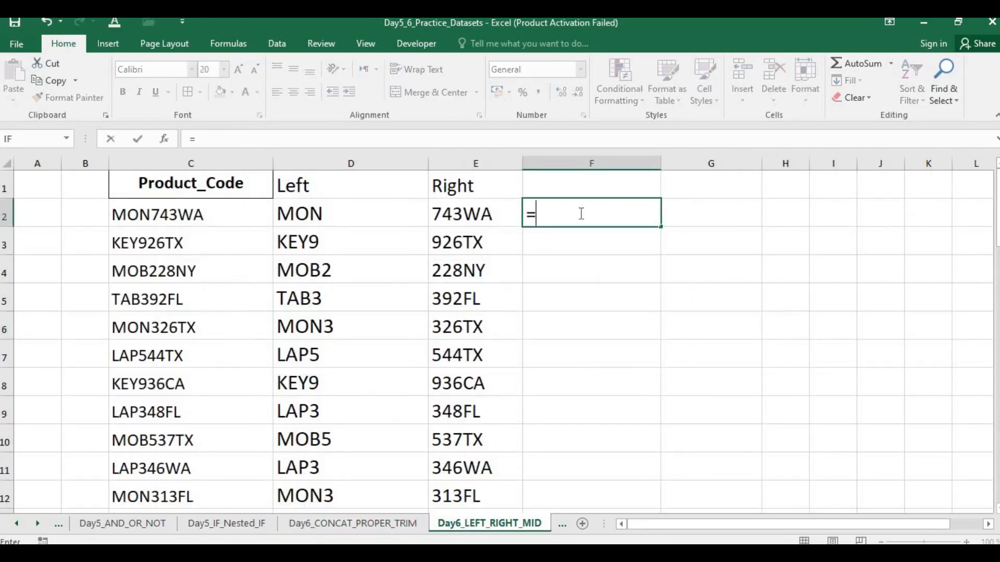
{"action": "type", "text": "concat"}
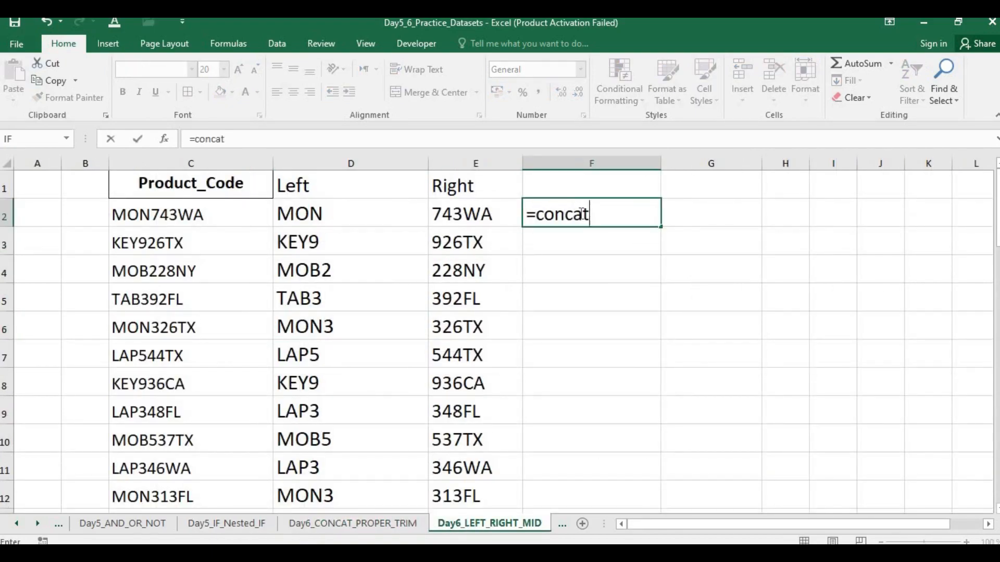
{"action": "type", "text": "("}
{"action": "left_click", "coordinate": [473, 214]}
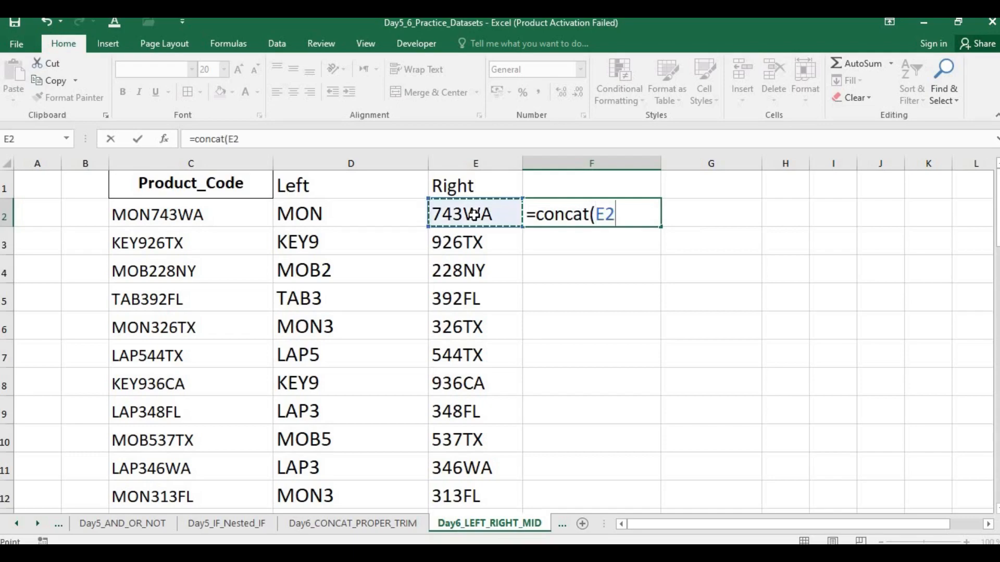
{"action": "type", "text": ";\""}
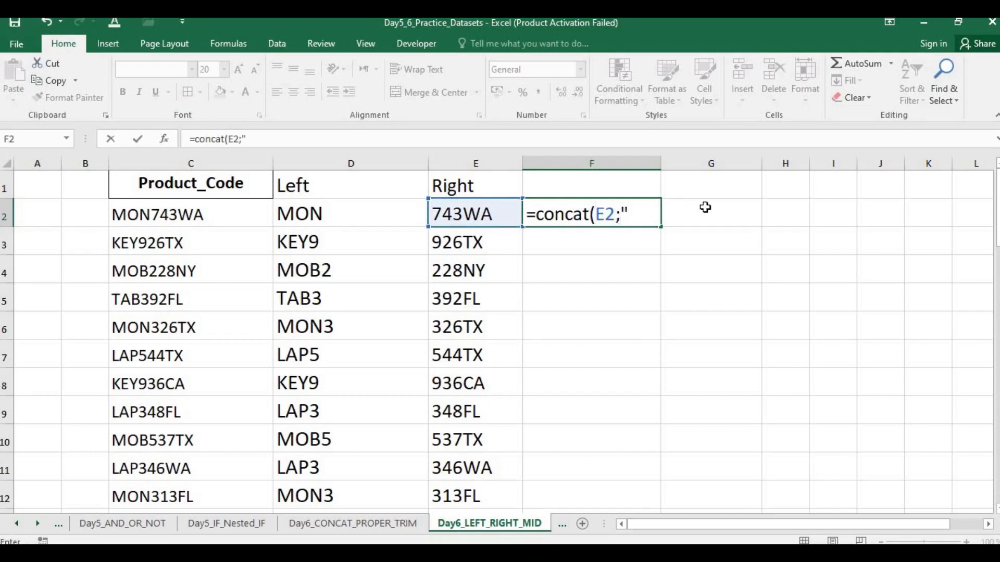
{"action": "type", "text": " \";"}
{"action": "left_click", "coordinate": [383, 204]}
Step: Swap the two cell references in F2 and enter the formula as =concat(D2;" ";E2)
{"action": "left_click", "coordinate": [617, 215]}
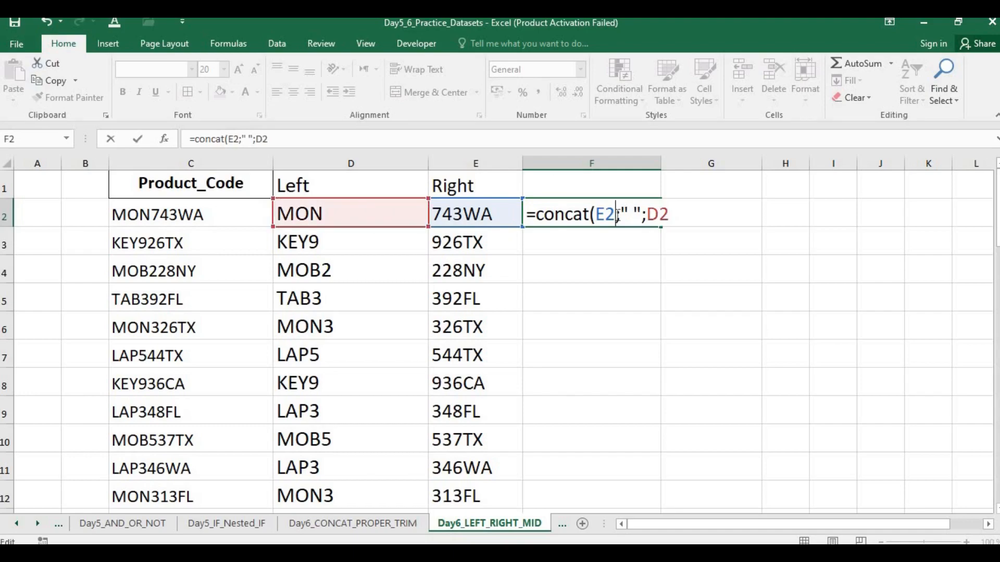
{"action": "key", "text": "BackSpace"}
{"action": "key", "text": "BackSpace"}
{"action": "left_click", "coordinate": [356, 211]}
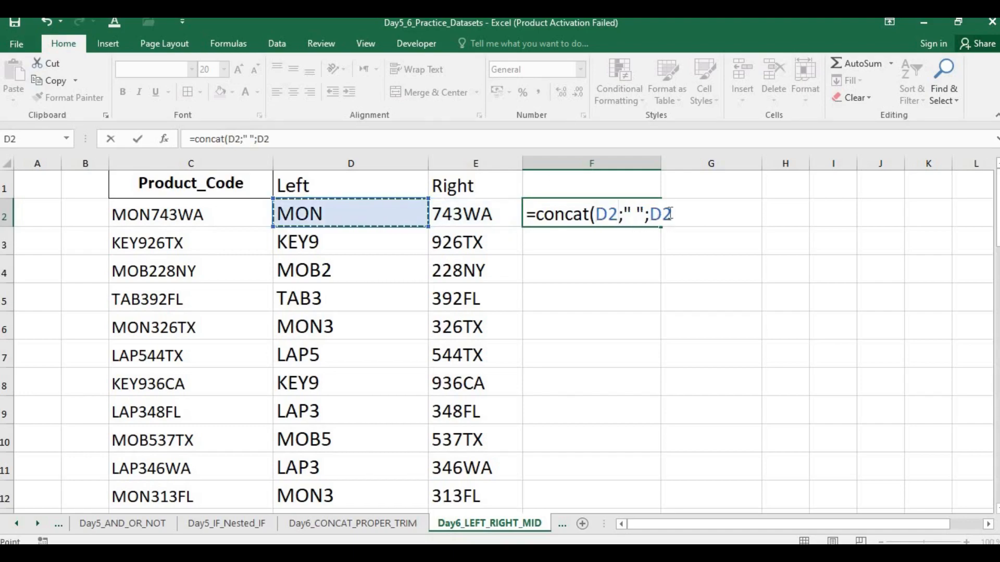
{"action": "key", "text": "BackSpace"}
{"action": "key", "text": "BackSpace"}
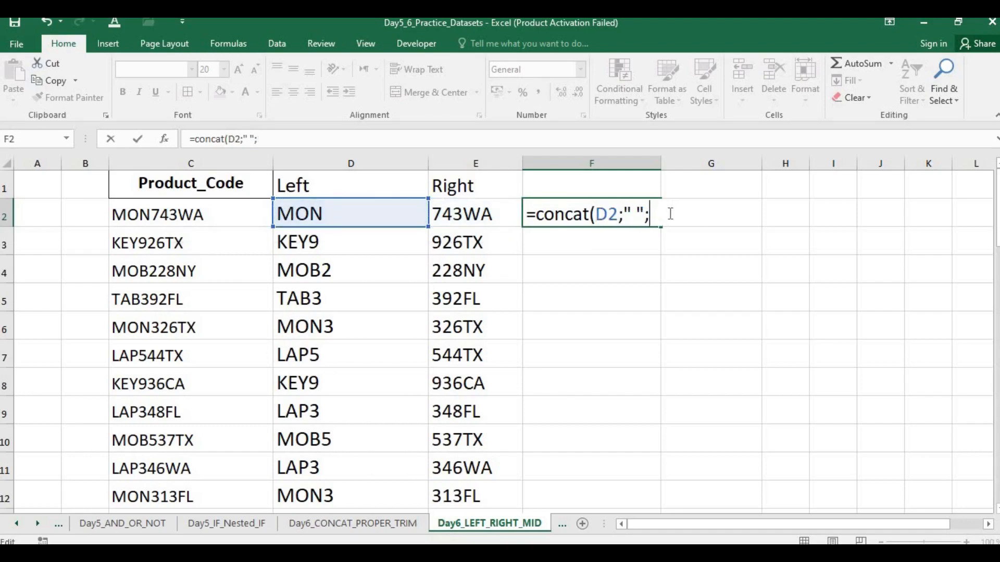
{"action": "left_click", "coordinate": [485, 215]}
{"action": "type", "text": ")"}
{"action": "key", "text": "Return"}
{"action": "type", "text": "\\"}
{"action": "key", "text": "BackSpace"}
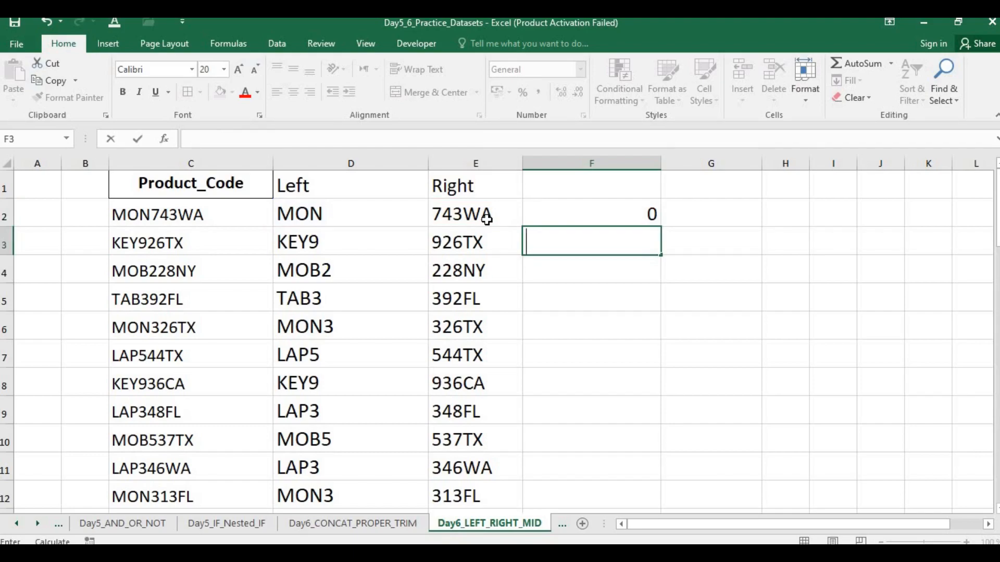
Step: Change the function name in F2 so the formula reads =CONCATENATE(D2;" ";E2)
{"action": "double_click", "coordinate": [621, 214]}
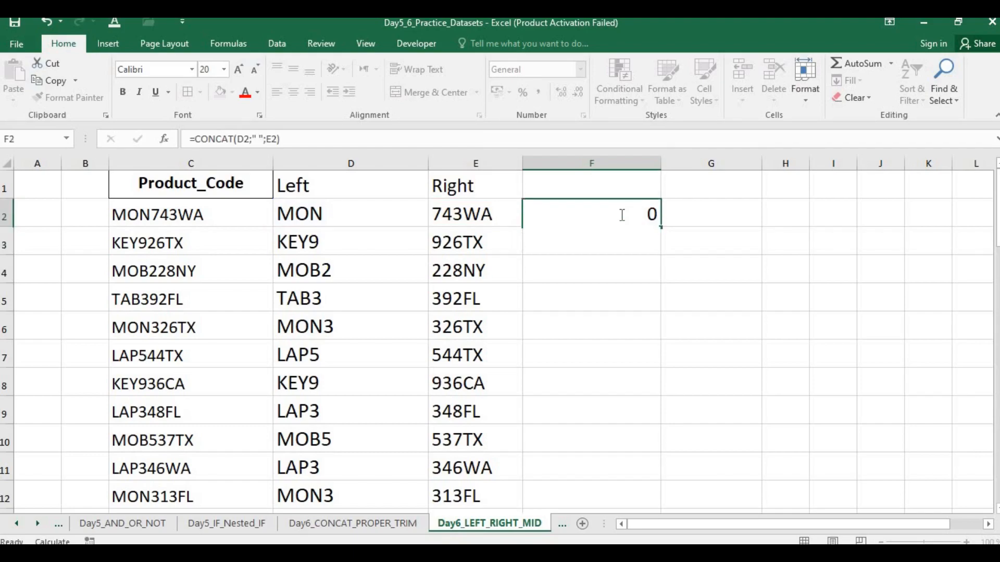
{"action": "key", "text": "Left"}
{"action": "key", "text": "BackSpace"}
{"action": "key", "text": "BackSpace"}
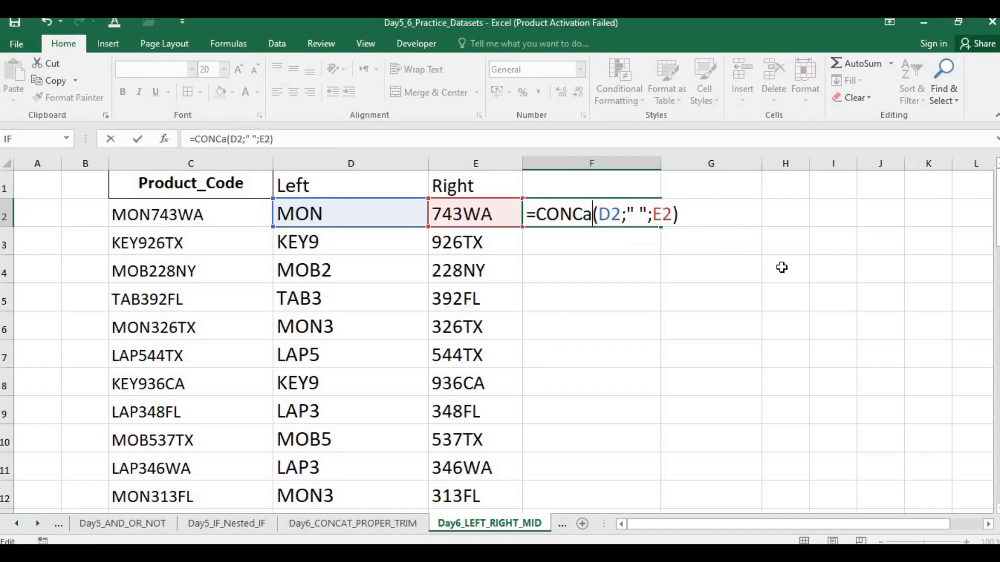
{"action": "type", "text": "AT"}
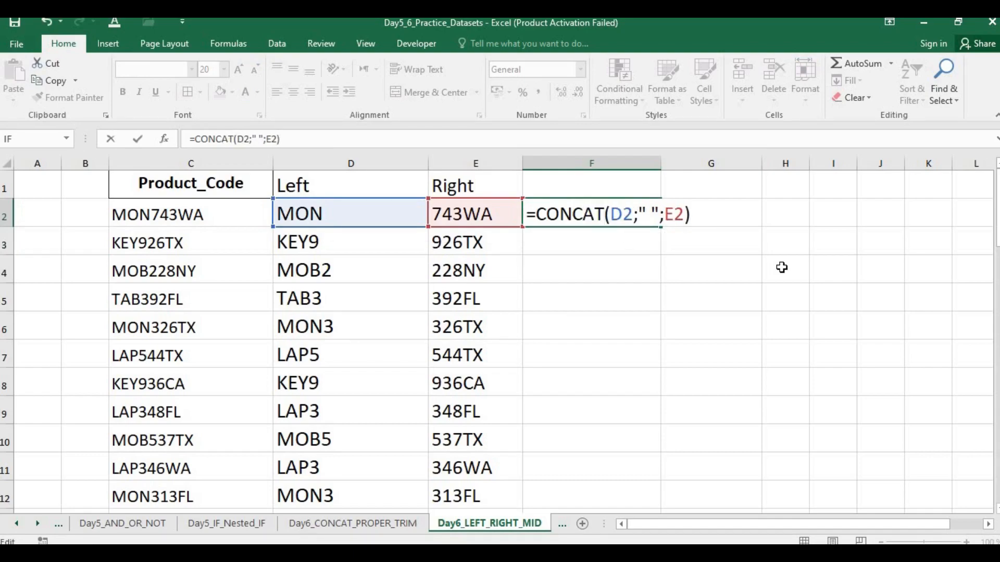
{"action": "type", "text": "NAME"}
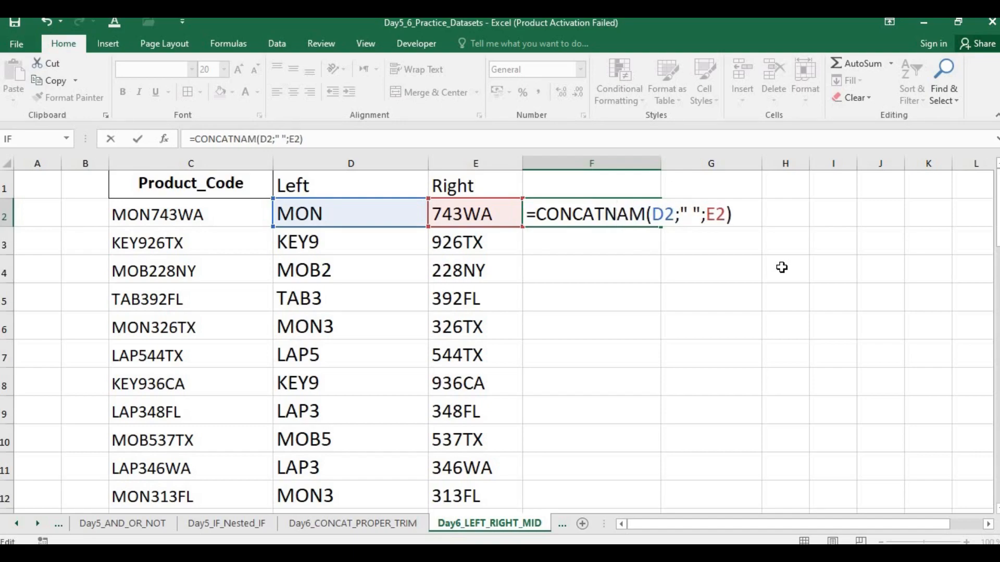
{"action": "key", "text": "BackSpace"}
{"action": "type", "text": "T"}
{"action": "key", "text": "BackSpace"}
{"action": "type", "text": "E"}
{"action": "key", "text": "BackSpace"}
{"action": "key", "text": "BackSpace"}
{"action": "key", "text": "BackSpace"}
{"action": "key", "text": "BackSpace"}
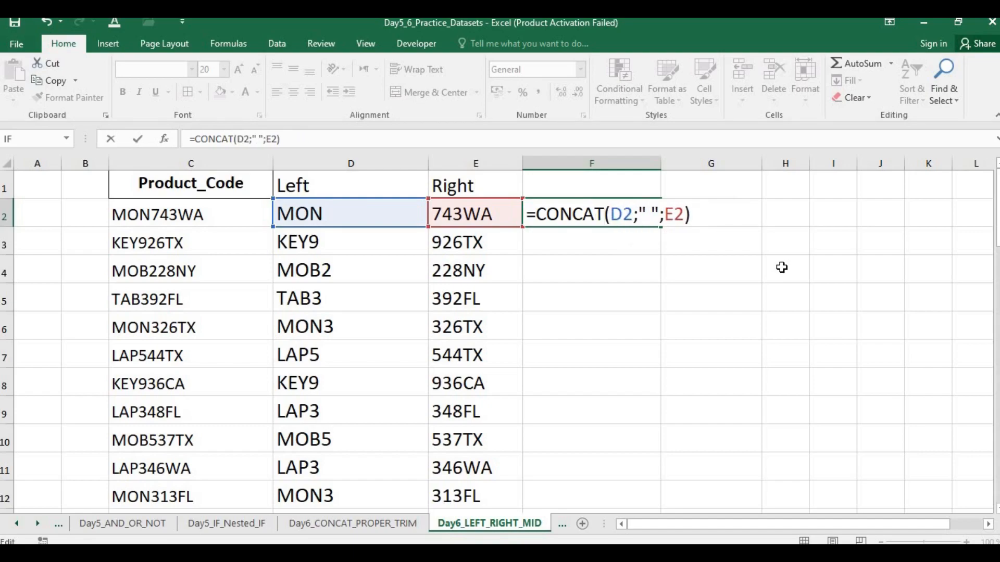
{"action": "type", "text": "ENATE"}
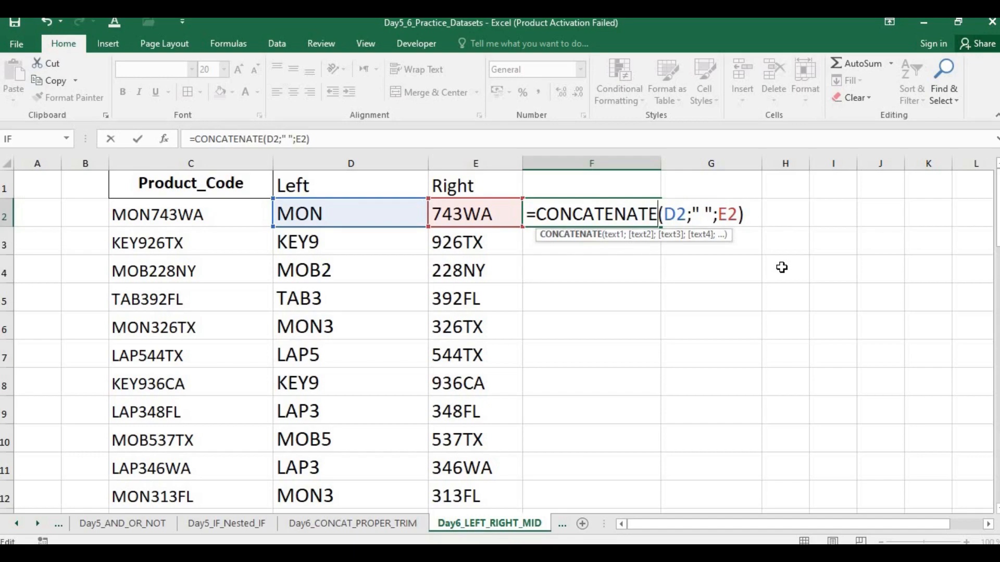
{"action": "key", "text": "Return"}
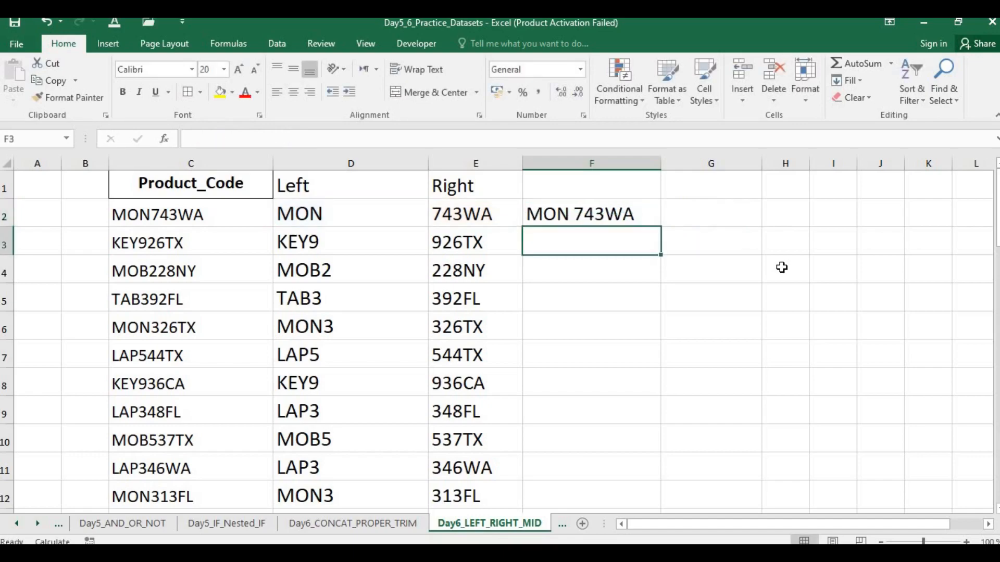
Step: Review the function name in the F2 formula and fill the CONCATENATE formula down column F
{"action": "left_click", "coordinate": [636, 218]}
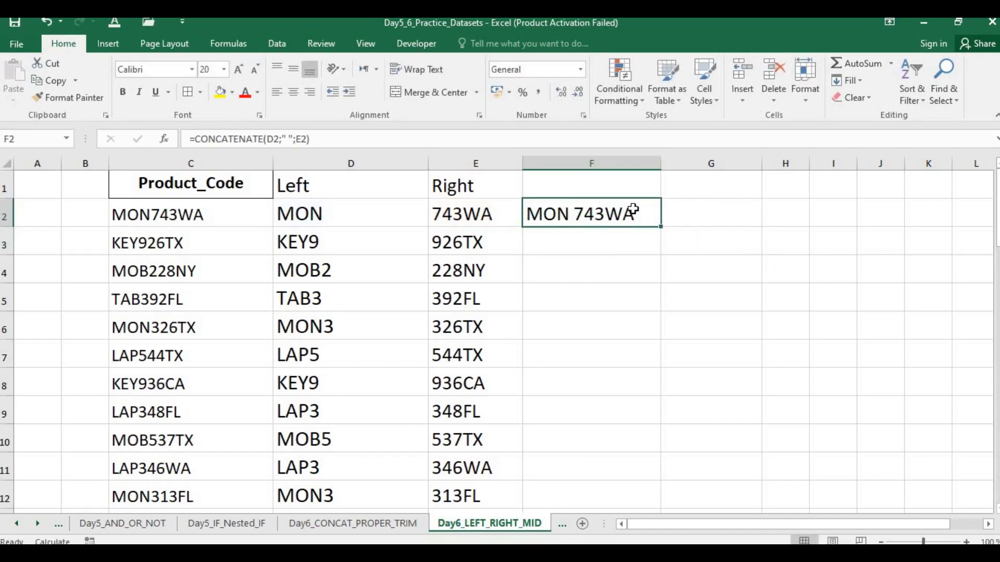
{"action": "double_click", "coordinate": [636, 213]}
{"action": "left_click_drag", "start_coordinate": [659, 213], "coordinate": [509, 214]}
{"action": "left_click", "coordinate": [626, 213]}
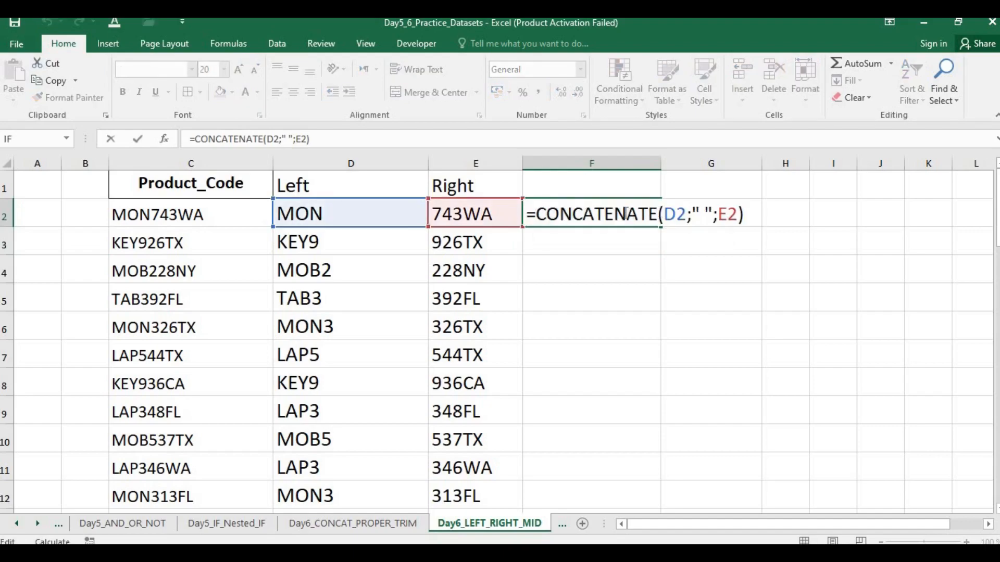
{"action": "left_click_drag", "start_coordinate": [658, 214], "coordinate": [604, 213]}
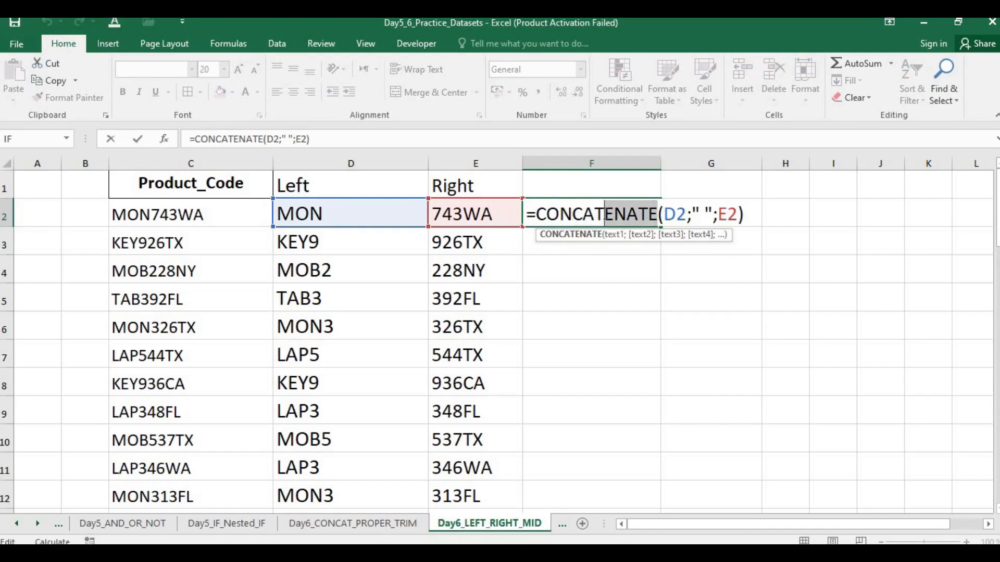
{"action": "key", "text": "Return"}
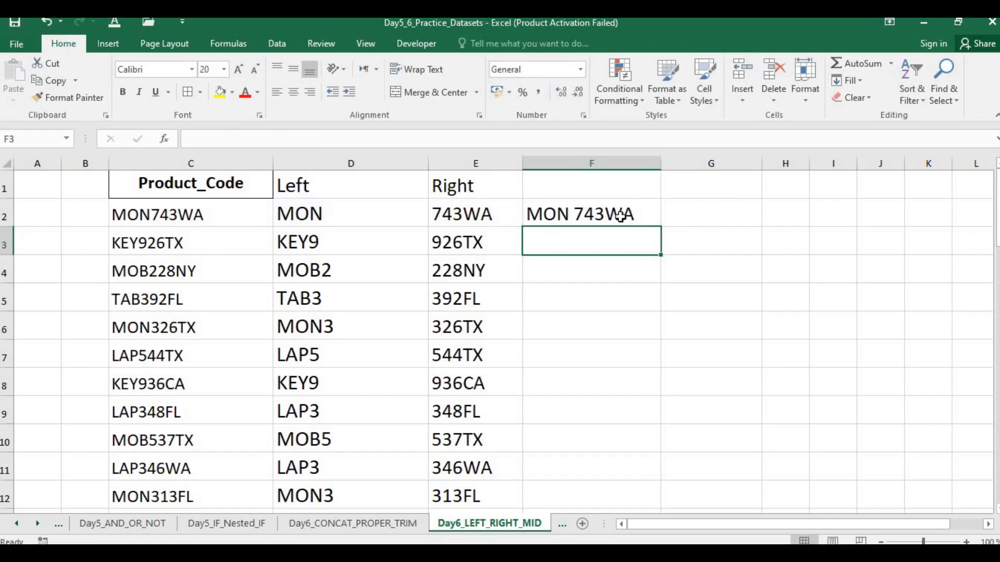
{"action": "left_click", "coordinate": [631, 217]}
{"action": "double_click", "coordinate": [662, 227]}
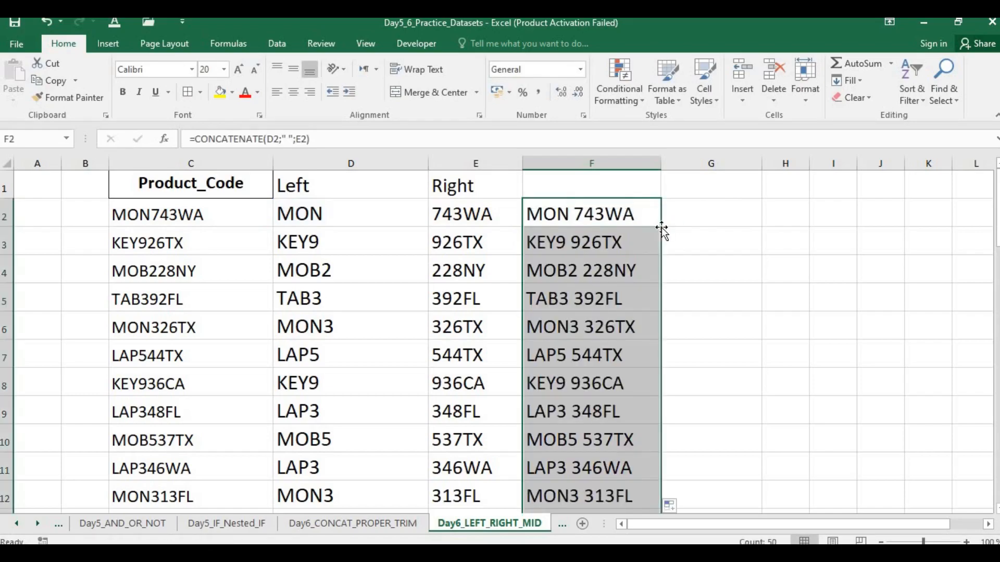
Step: Switch to the Day 6 PowerPoint slide show to review the slides from UPPER to PROPER, and return to the Excel workbook
{"action": "key", "text": "alt+Tab"}
{"action": "key", "text": "Right"}
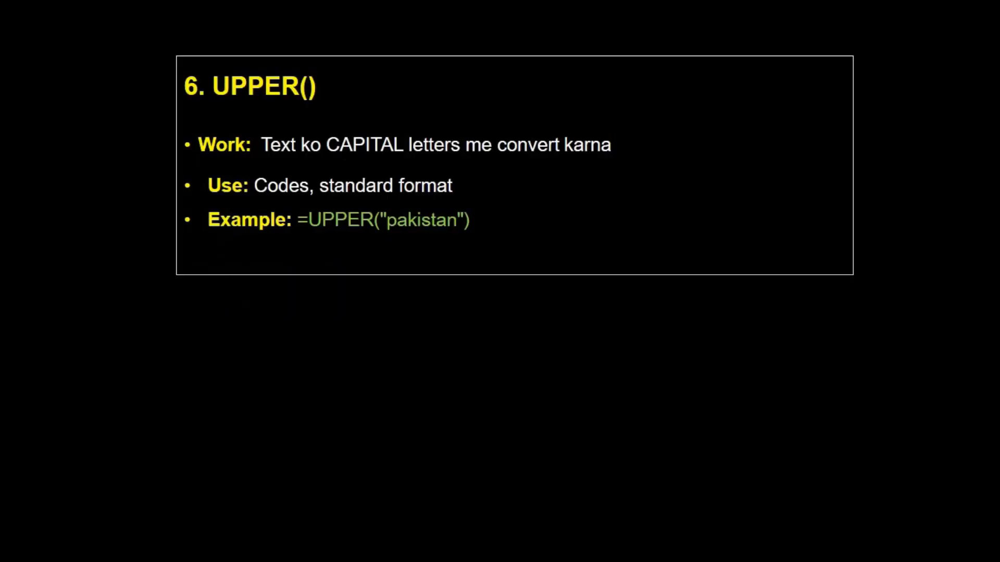
{"action": "key", "text": "Right"}
{"action": "key", "text": "Right"}
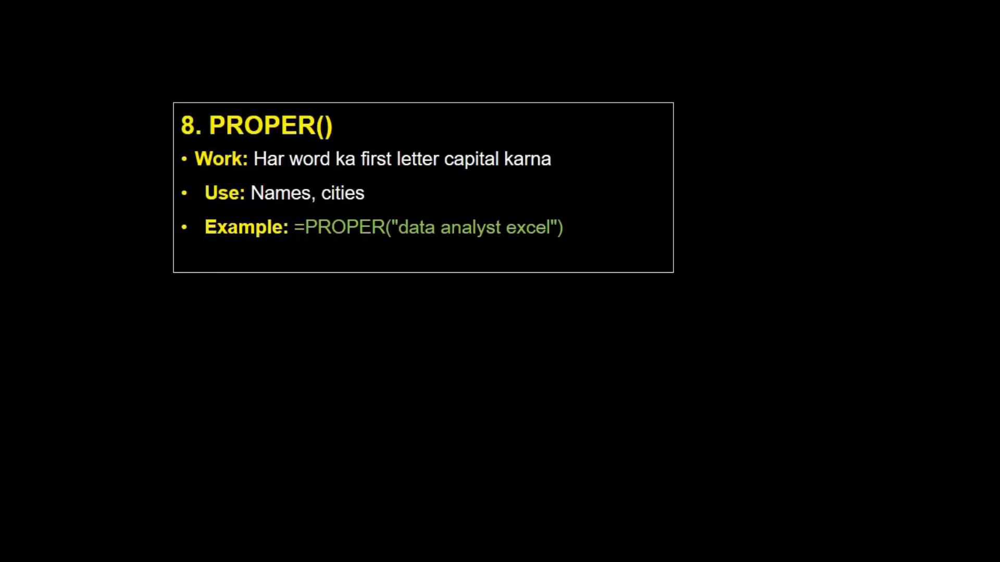
{"action": "key", "text": "Left"}
{"action": "key", "text": "Left"}
{"action": "key", "text": "alt+Tab"}
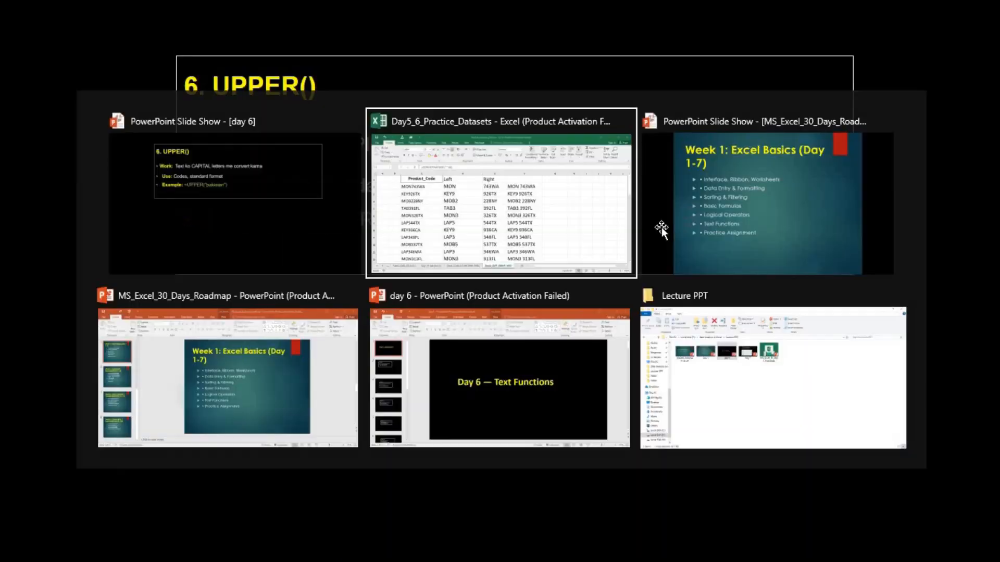
Step: Look over the Day6_CONCAT_PROPER_TRIM and Day5_IF_Nested_IF sheets and return to Day6_LEFT_RIGHT_MID with cell G2 selected
{"action": "key", "text": "Right"}
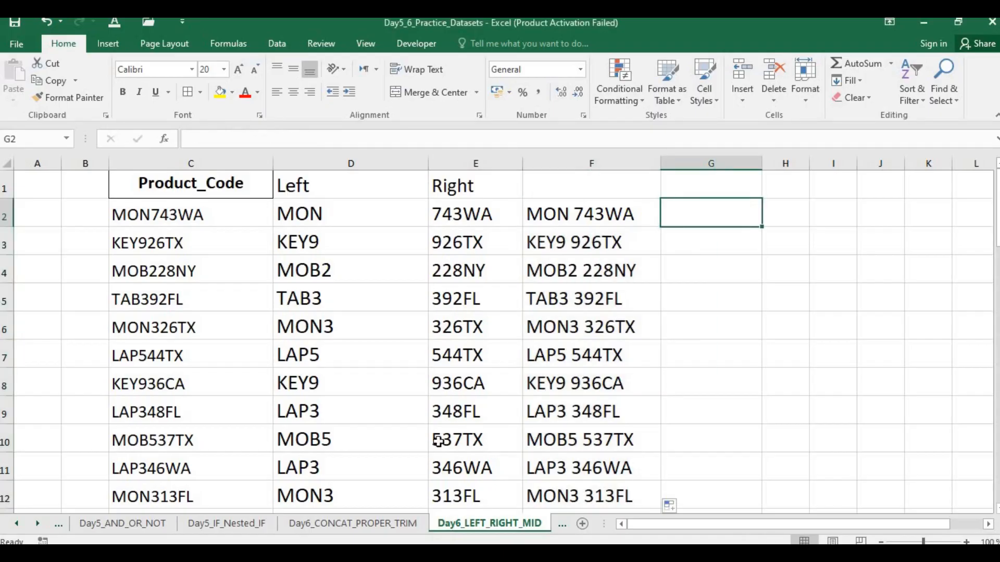
{"action": "left_click", "coordinate": [354, 523]}
{"action": "left_click", "coordinate": [486, 526]}
{"action": "left_click", "coordinate": [264, 524]}
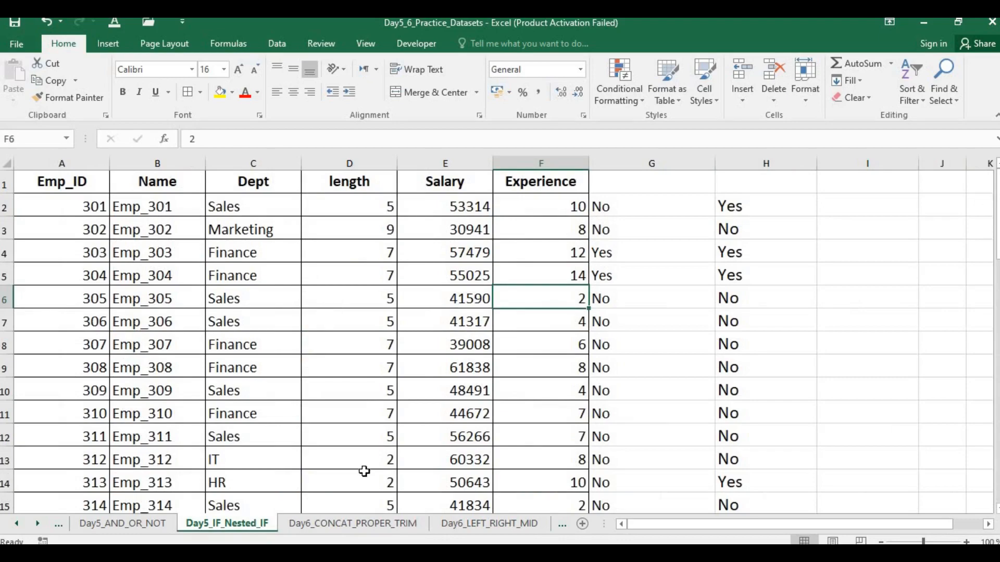
{"action": "left_click", "coordinate": [458, 526]}
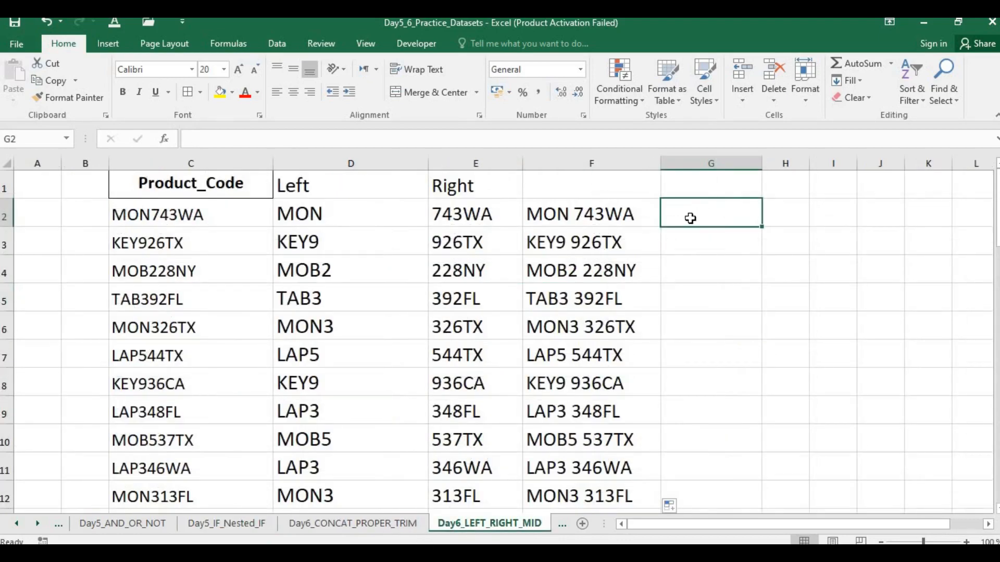
Step: Enter the formula =lower(F2) in cell G2 to convert the joined code to lowercase
{"action": "type", "text": "="}
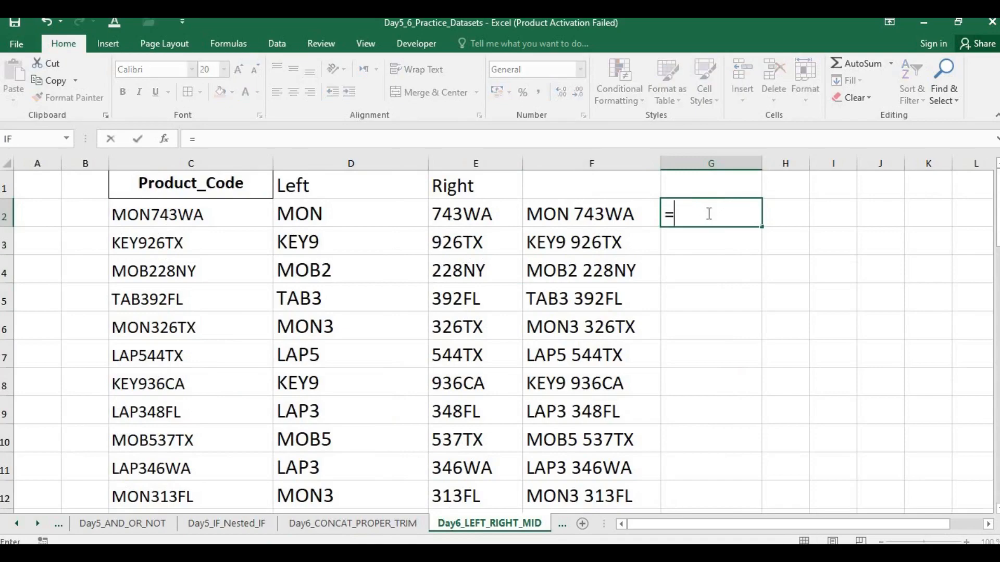
{"action": "type", "text": "lowe"}
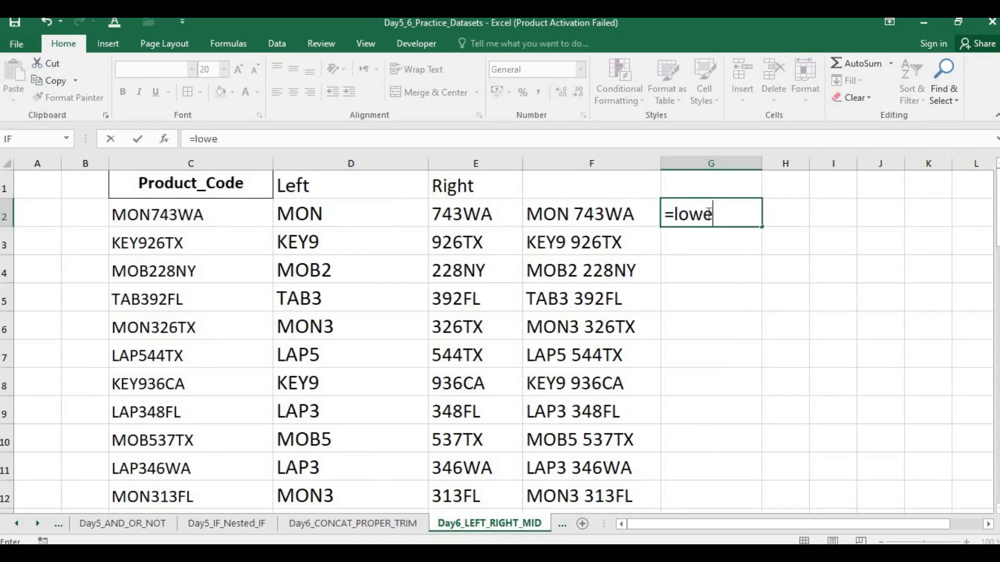
{"action": "type", "text": "r("}
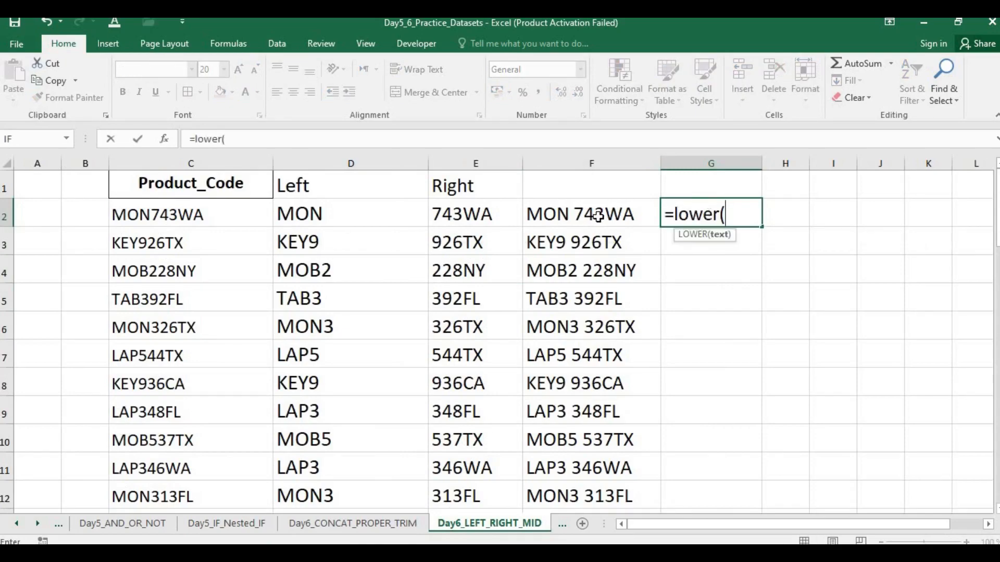
{"action": "left_click", "coordinate": [597, 217]}
{"action": "type", "text": ")"}
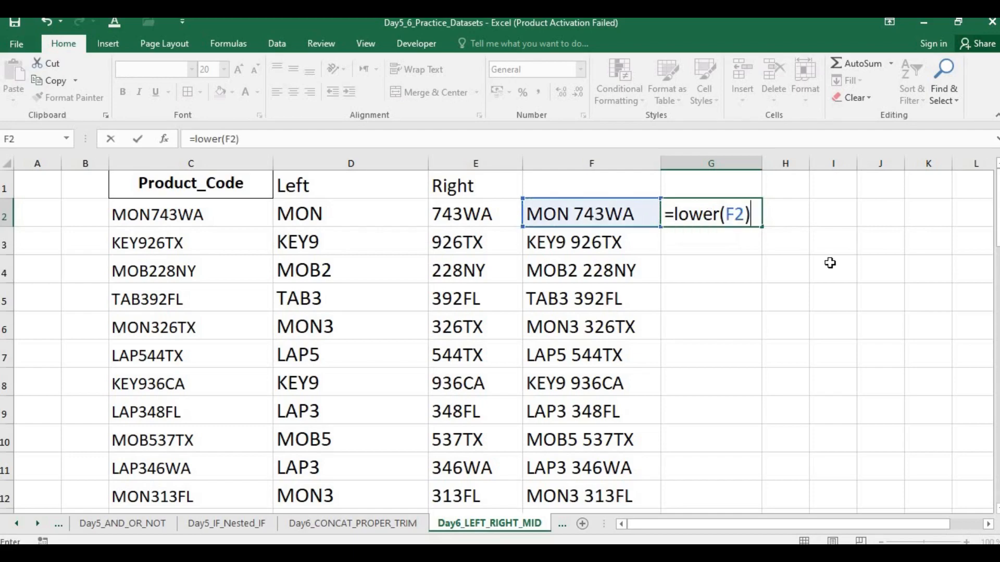
{"action": "key", "text": "Return"}
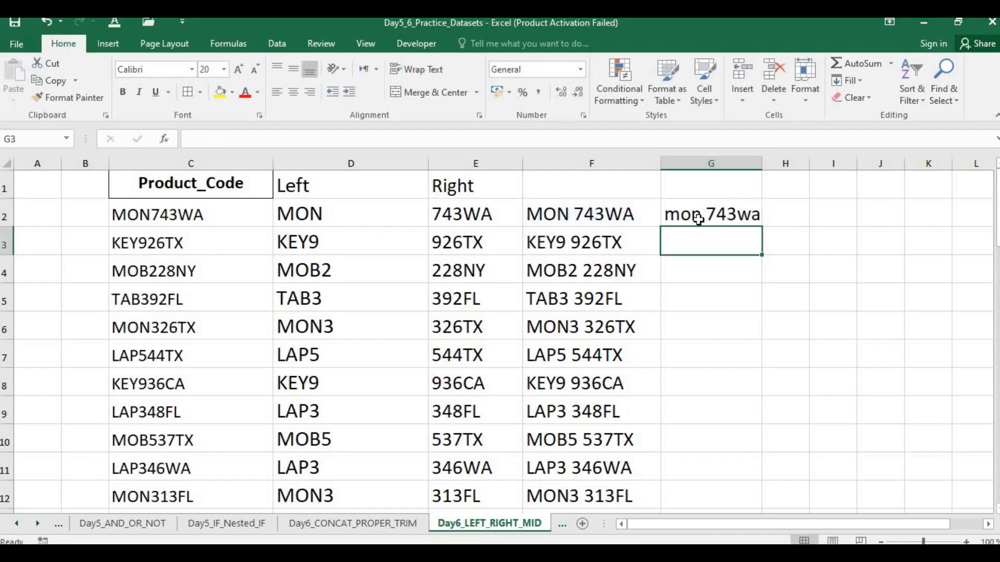
Step: Fill the LOWER formula down column G and widen column H
{"action": "left_click", "coordinate": [739, 216]}
{"action": "double_click", "coordinate": [762, 227]}
{"action": "left_click_drag", "start_coordinate": [845, 530], "coordinate": [922, 513]}
{"action": "left_click_drag", "start_coordinate": [765, 157], "coordinate": [836, 159]}
Step: Enter =upper(G2) in H2 to convert the lowercase code to capitals and fill the formula down column H
{"action": "left_click", "coordinate": [741, 211]}
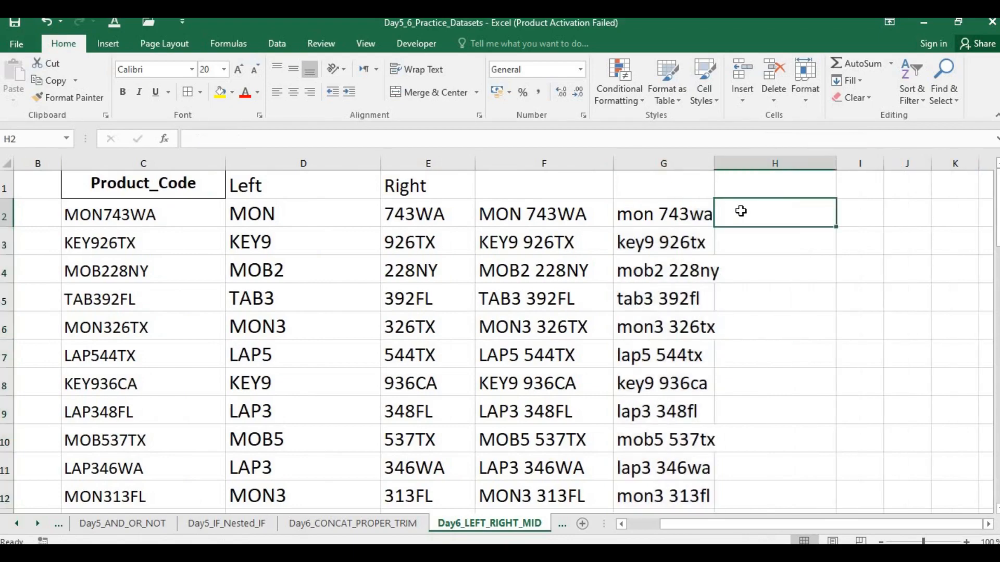
{"action": "type", "text": "=upper"}
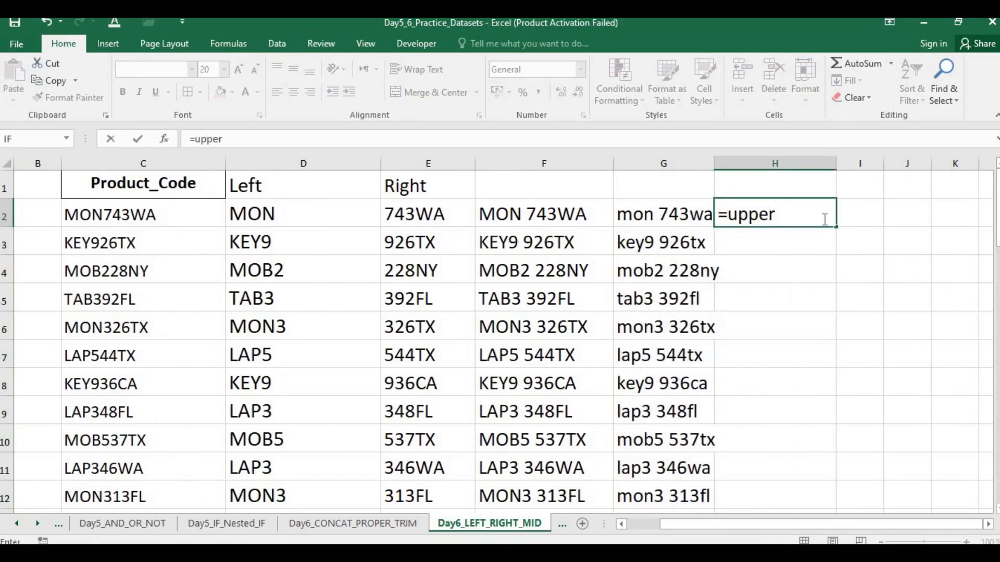
{"action": "type", "text": "("}
{"action": "left_click", "coordinate": [704, 217]}
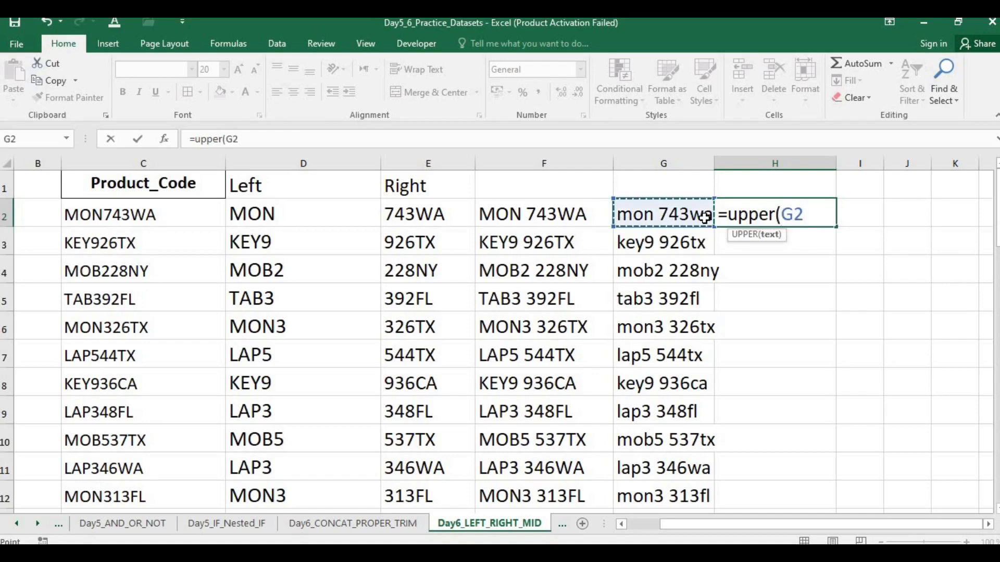
{"action": "key", "text": "Return"}
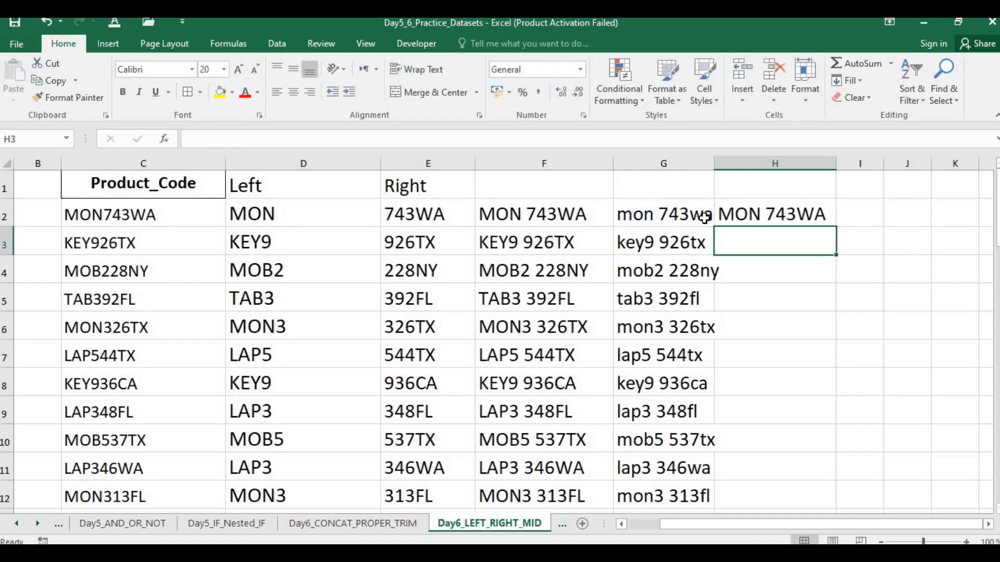
{"action": "left_click", "coordinate": [805, 216]}
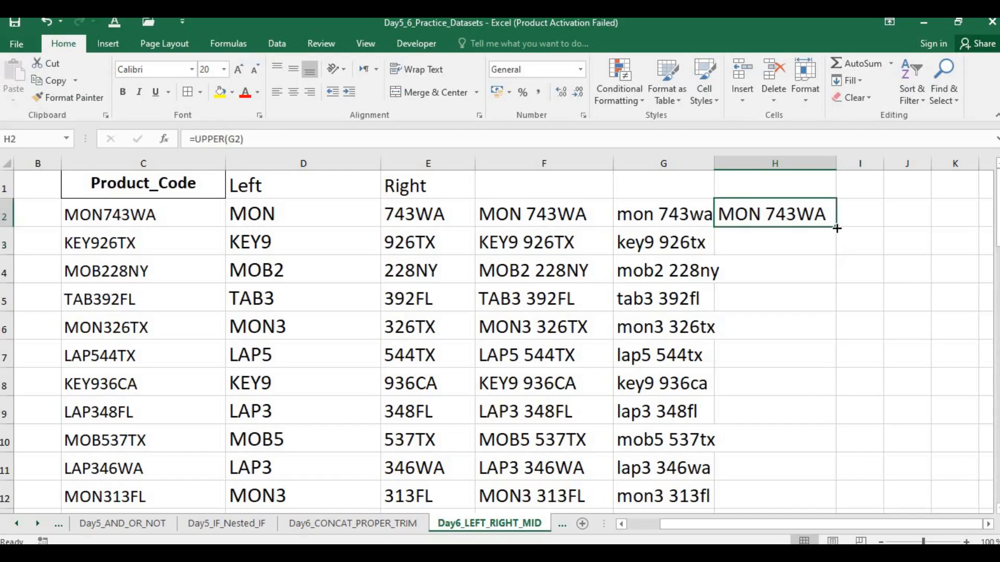
{"action": "double_click", "coordinate": [835, 227]}
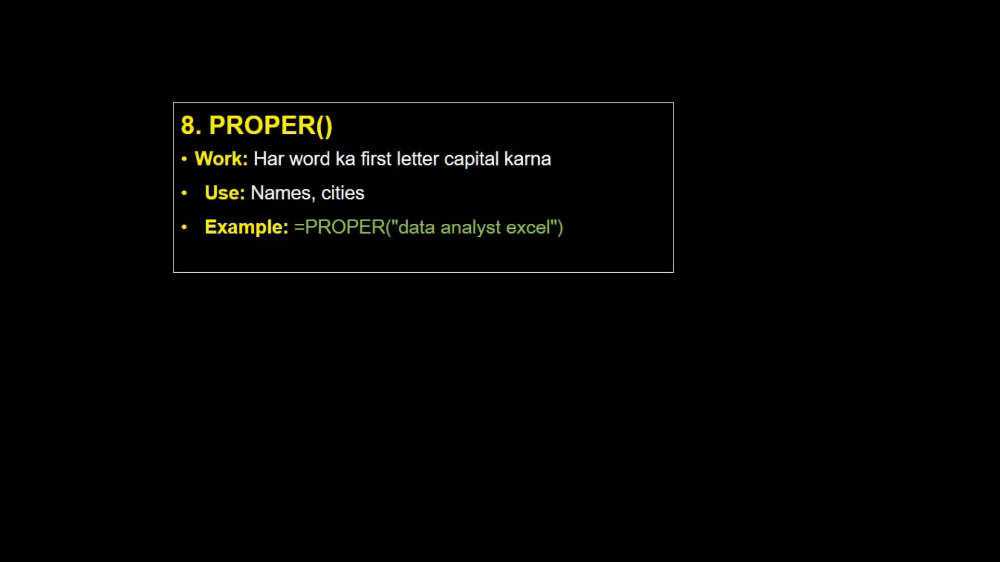
Step: Return to the Excel workbook, look through the sheets for text suited to PROPER, and inspect the Department column on Day5_AND_OR_NOT
{"action": "key", "text": "alt+Tab"}
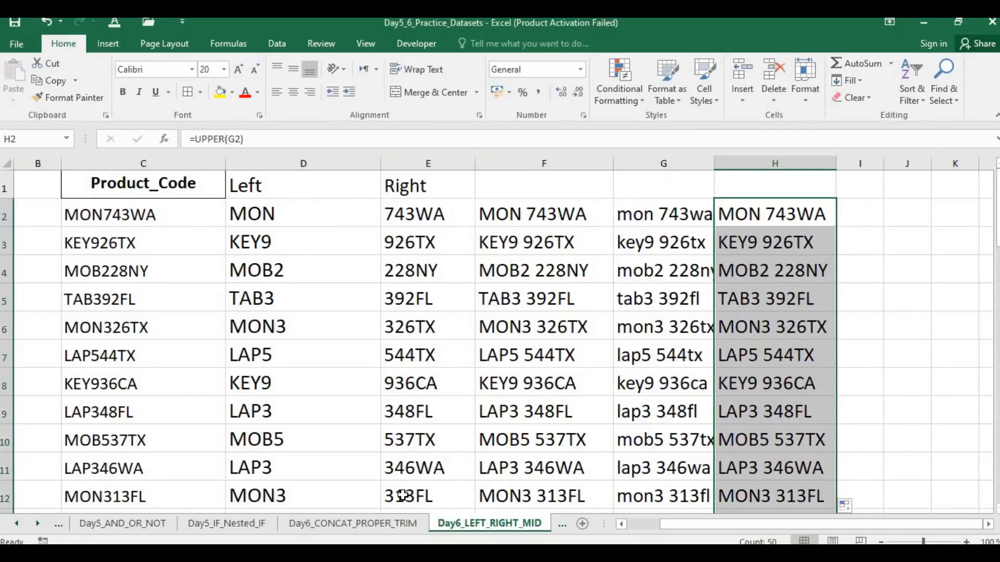
{"action": "left_click", "coordinate": [360, 532]}
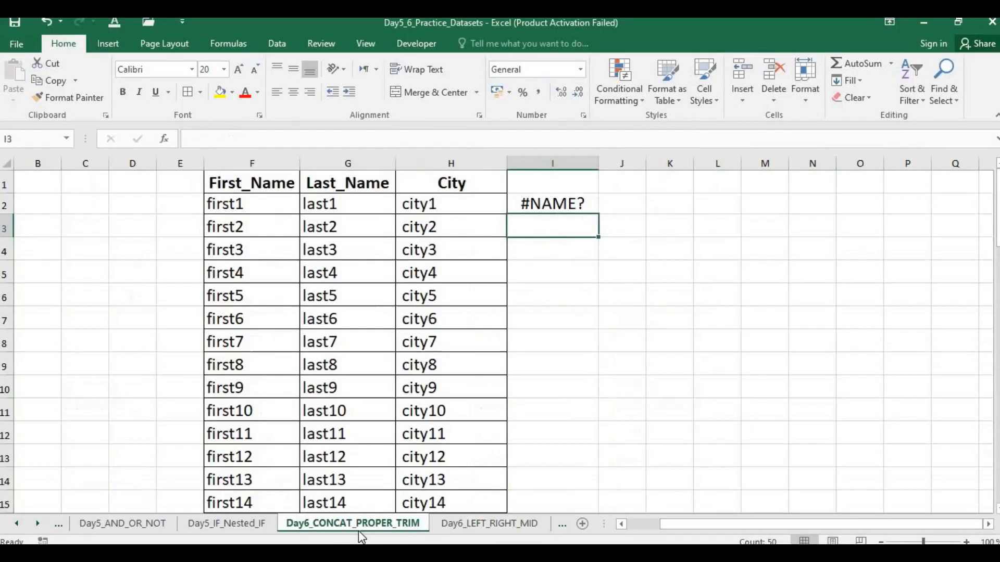
{"action": "left_click", "coordinate": [469, 434]}
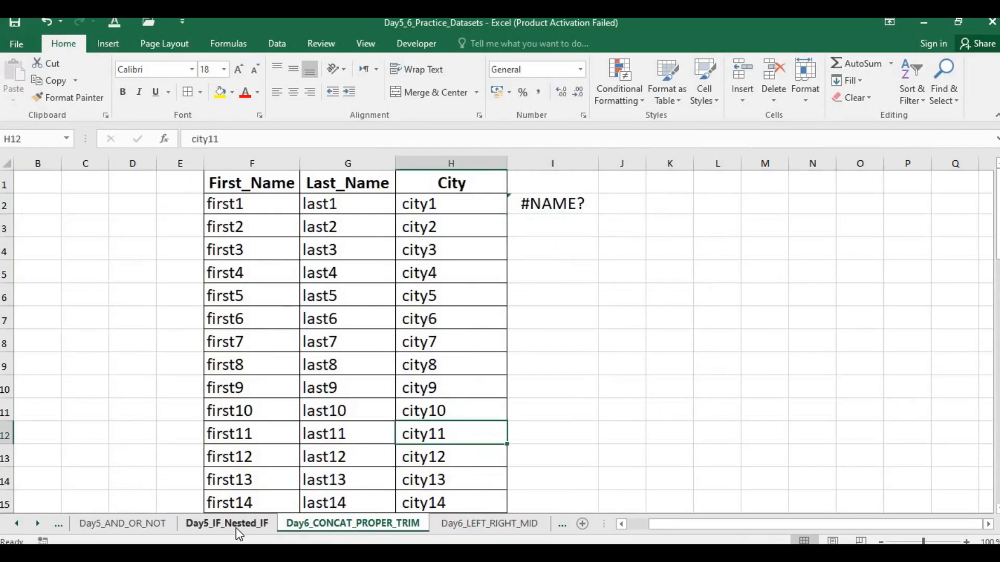
{"action": "left_click", "coordinate": [236, 524]}
{"action": "left_click", "coordinate": [148, 523]}
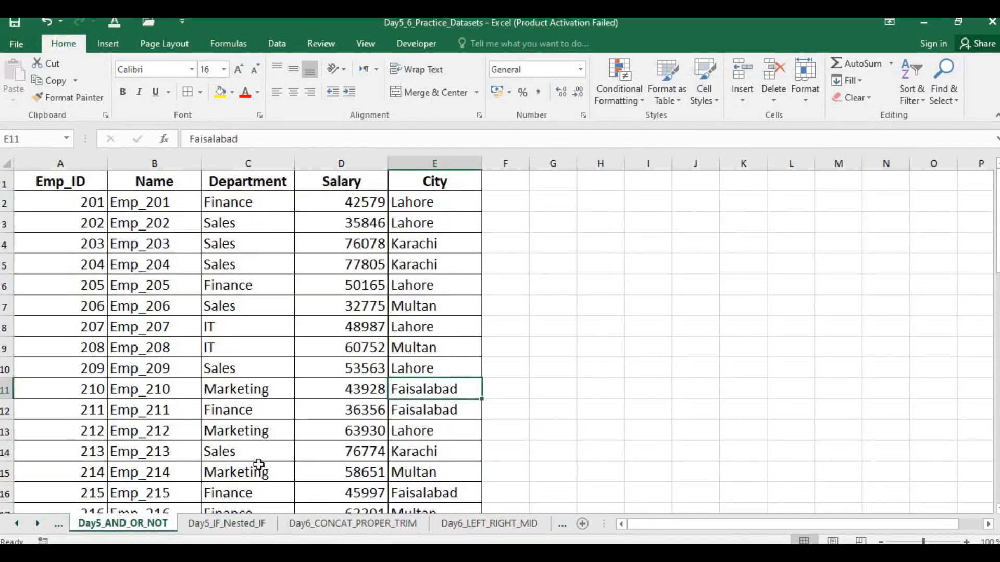
{"action": "left_click", "coordinate": [263, 223]}
{"action": "left_click_drag", "start_coordinate": [238, 327], "coordinate": [245, 370]}
Step: Retype two Department entries in lowercase: sales in C7 and finance in C6
{"action": "left_click", "coordinate": [247, 307]}
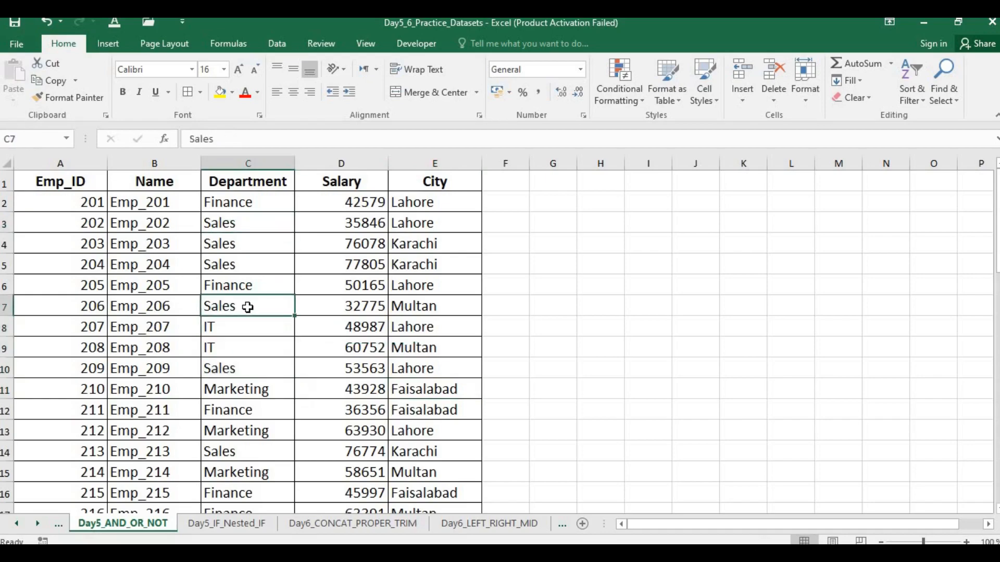
{"action": "type", "text": "\\"}
{"action": "type", "text": "sales"}
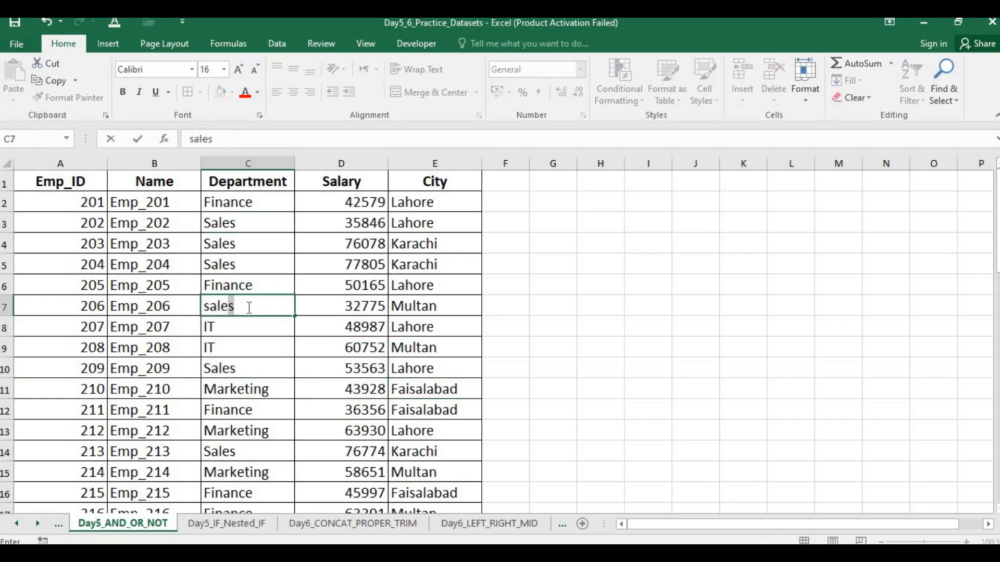
{"action": "key", "text": "Up"}
{"action": "key", "text": "BackSpace"}
{"action": "type", "text": "finance"}
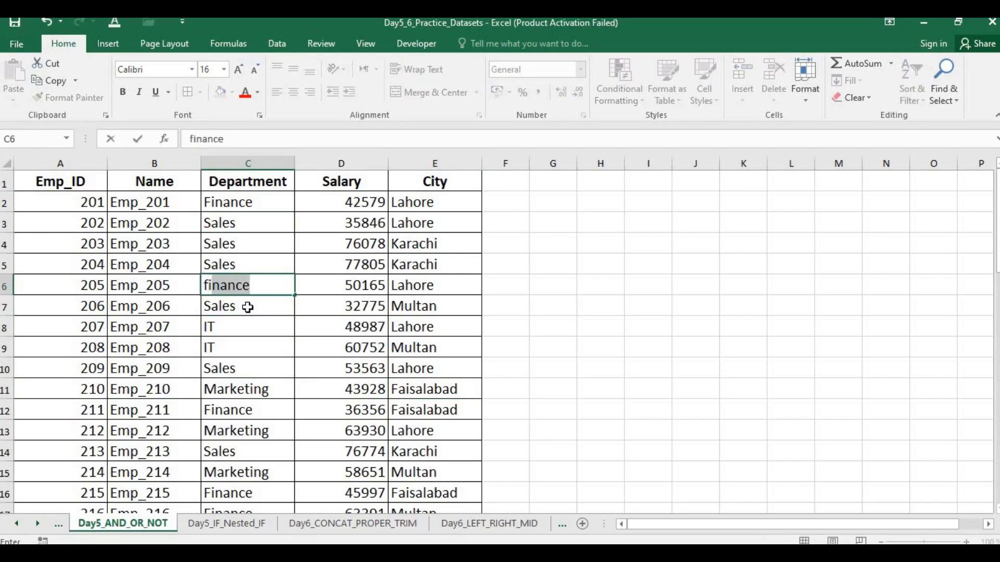
{"action": "key", "text": "Up"}
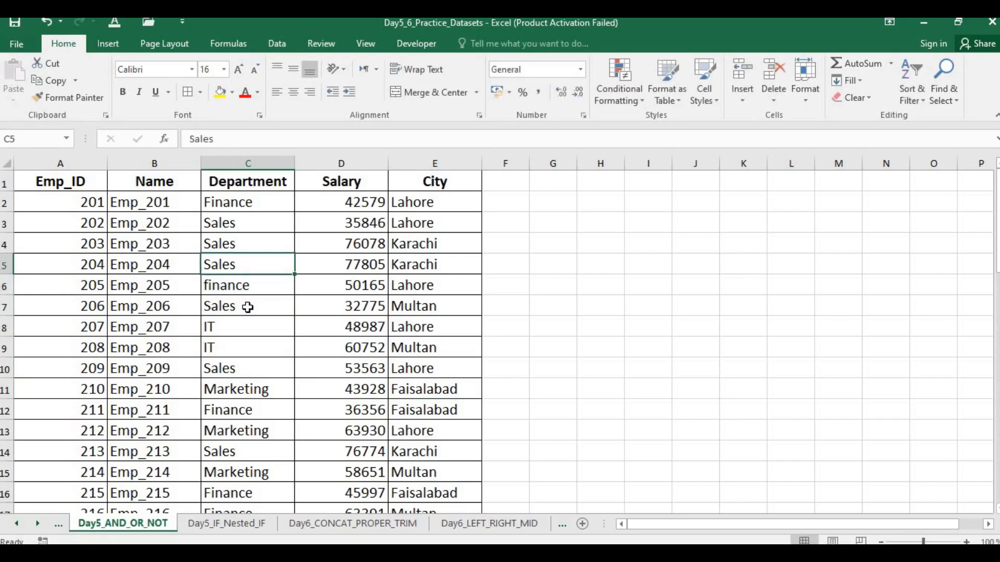
Step: Retype the Department entries in C5 as sales and in C3 as the mixed-case sALes
{"action": "type", "text": "sales"}
{"action": "key", "text": "Up"}
{"action": "key", "text": "Up"}
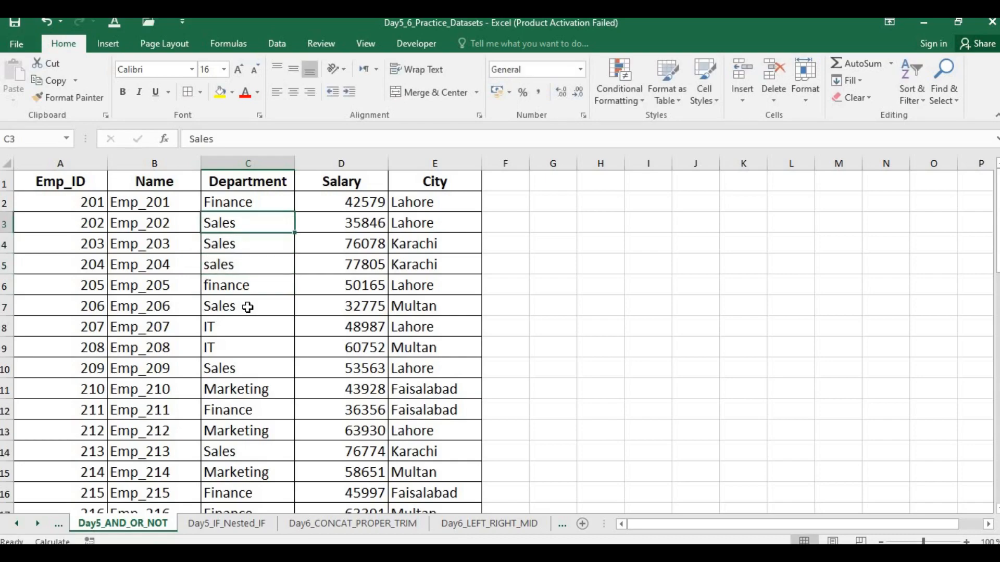
{"action": "type", "text": "s"}
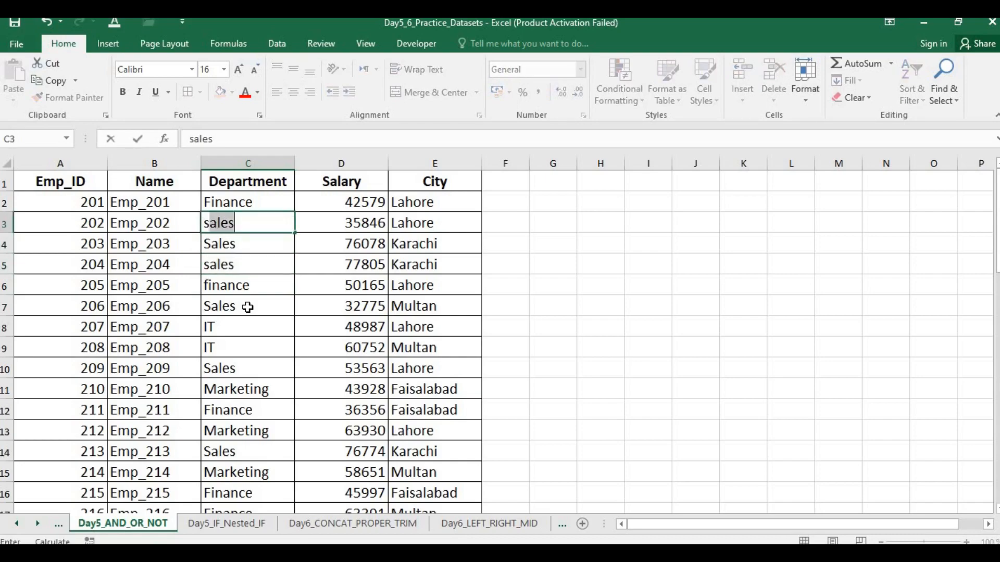
{"action": "type", "text": "ALa"}
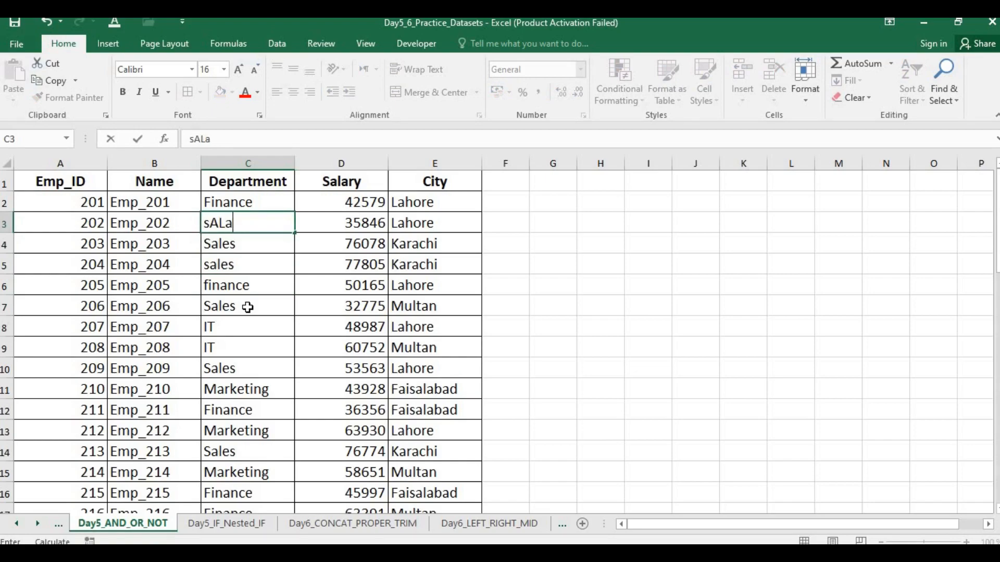
{"action": "key", "text": "BackSpace"}
{"action": "type", "text": "es"}
{"action": "key", "text": "Return"}
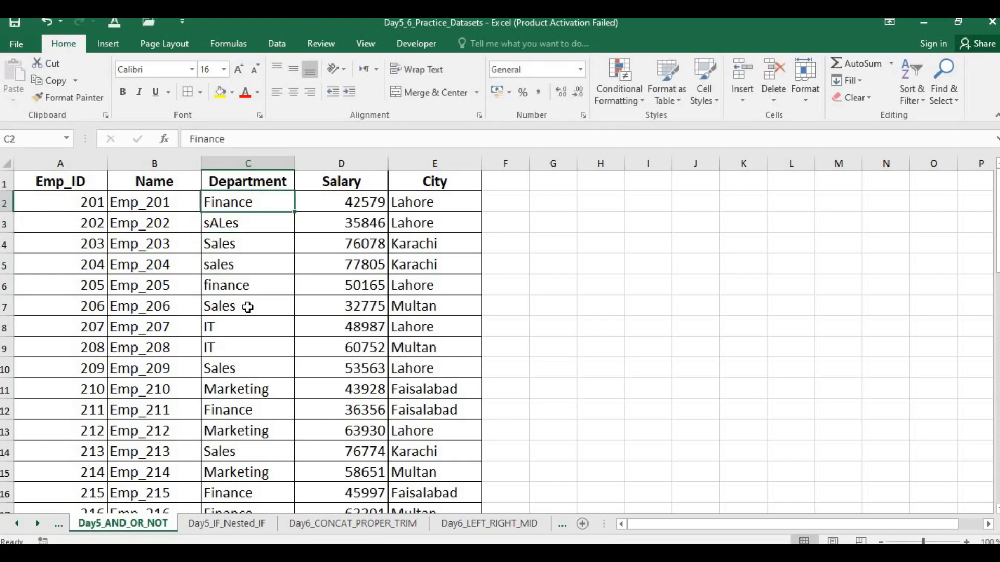
Step: Replace the Department entry in C11 with the lowercase word marketing
{"action": "key", "text": "Down"}
{"action": "key", "text": "Down"}
{"action": "key", "text": "Down"}
{"action": "key", "text": "Down"}
{"action": "key", "text": "Down"}
{"action": "key", "text": "Down"}
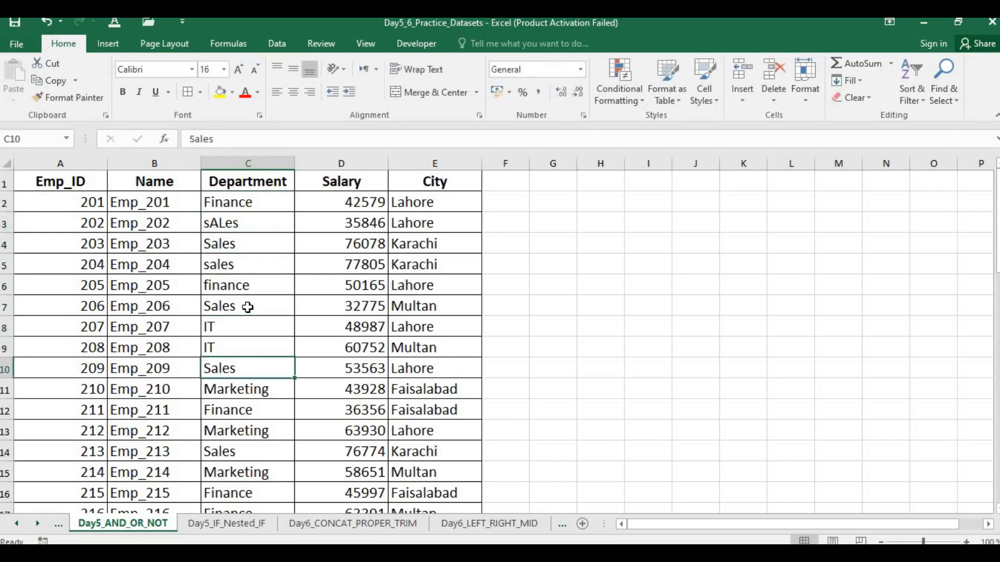
{"action": "double_click", "coordinate": [268, 387]}
{"action": "key", "text": "BackSpace"}
{"action": "key", "text": "BackSpace"}
{"action": "key", "text": "BackSpace"}
{"action": "key", "text": "BackSpace"}
{"action": "key", "text": "BackSpace"}
{"action": "key", "text": "BackSpace"}
{"action": "key", "text": "BackSpace"}
{"action": "key", "text": "BackSpace"}
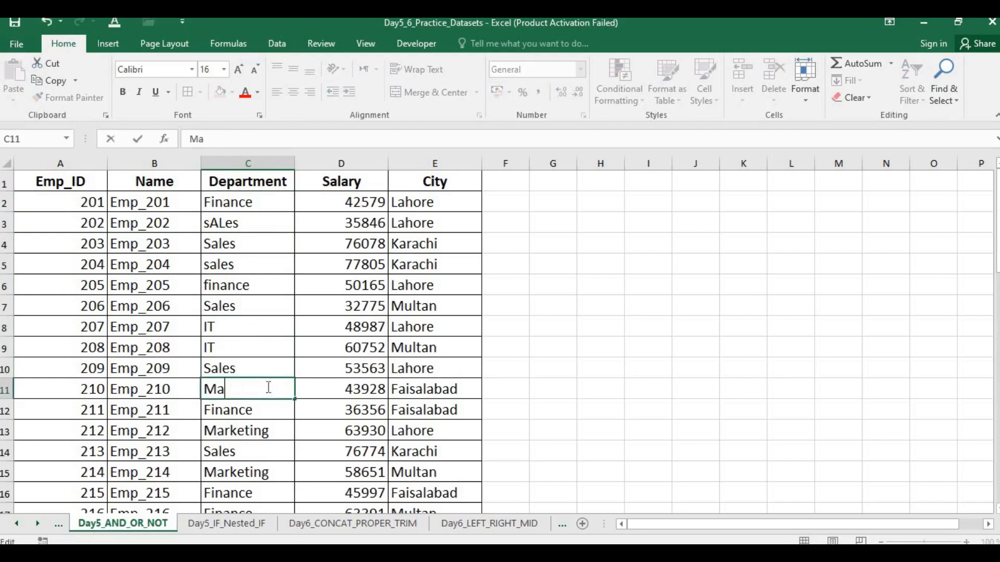
{"action": "type", "text": "markte"}
{"action": "key", "text": "BackSpace"}
{"action": "key", "text": "BackSpace"}
{"action": "type", "text": "eting"}
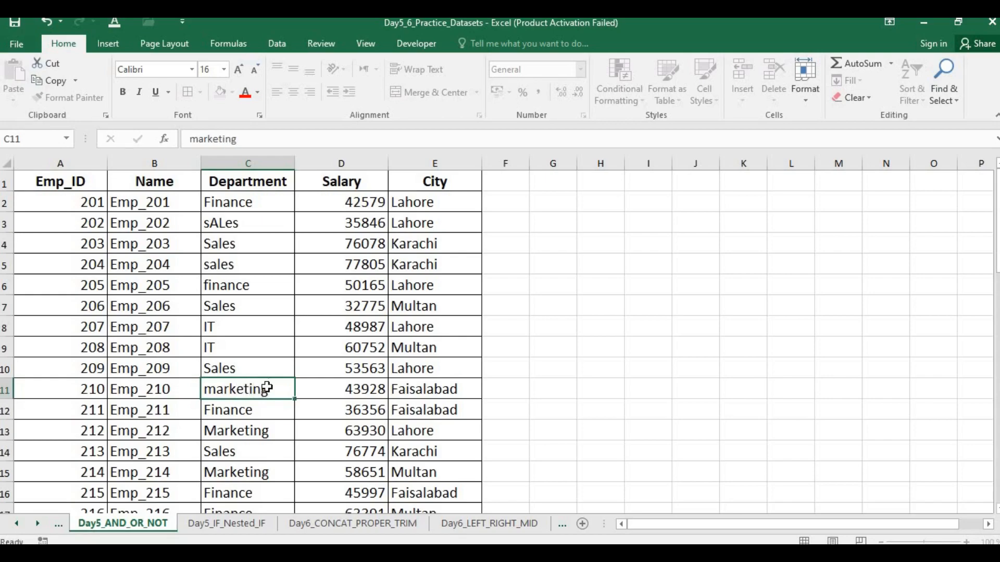
{"action": "key", "text": "Return"}
Step: Insert a blank column before Salary on Day5_AND_OR_NOT and give it the header Proper
{"action": "left_click", "coordinate": [341, 157]}
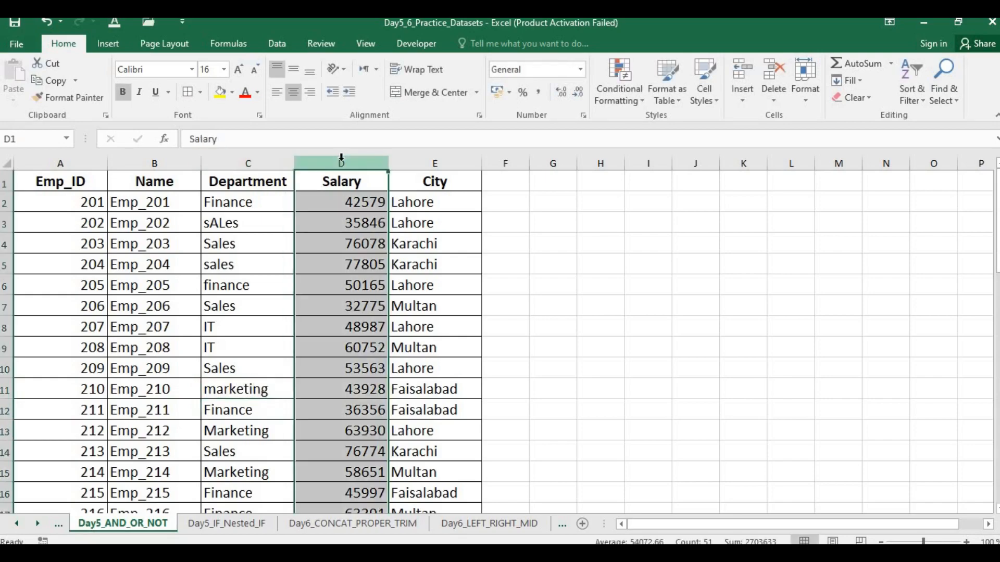
{"action": "key", "text": "ctrl+shift+plus"}
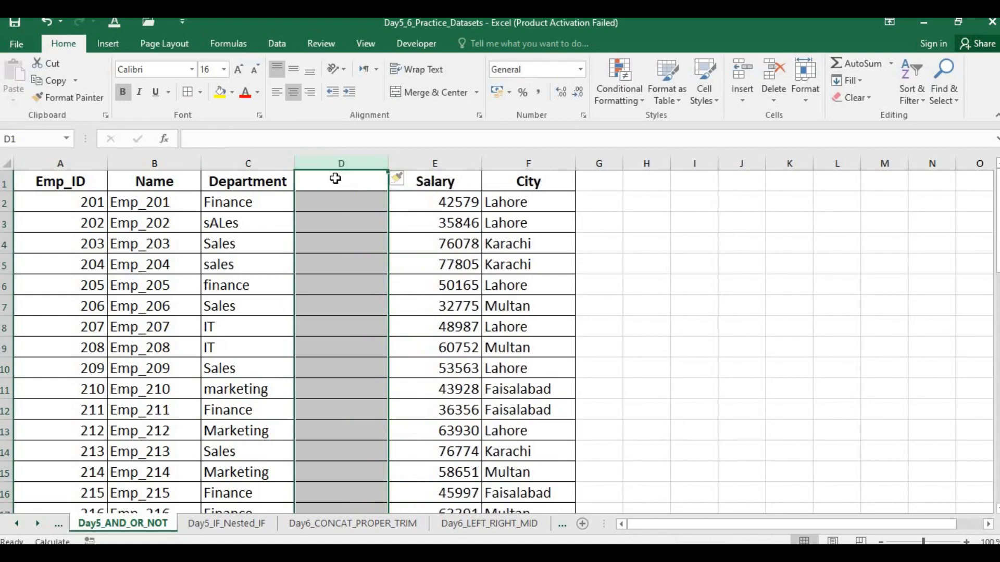
{"action": "left_click", "coordinate": [335, 178]}
{"action": "type", "text": "Proper"}
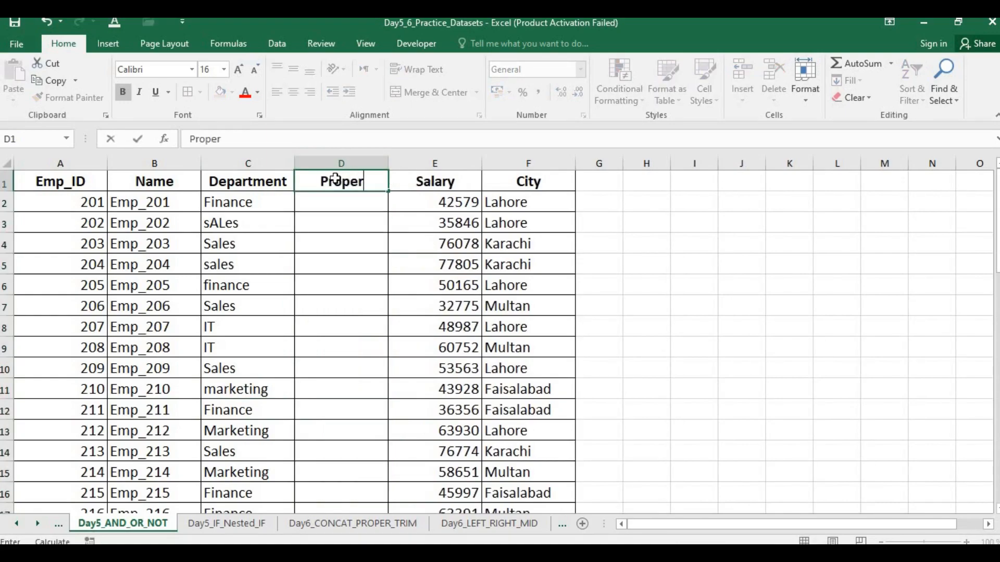
{"action": "key", "text": "Return"}
Step: Enter the formula =PROPER(C2) in D2 to convert the first Department entry to proper case
{"action": "type", "text": "="}
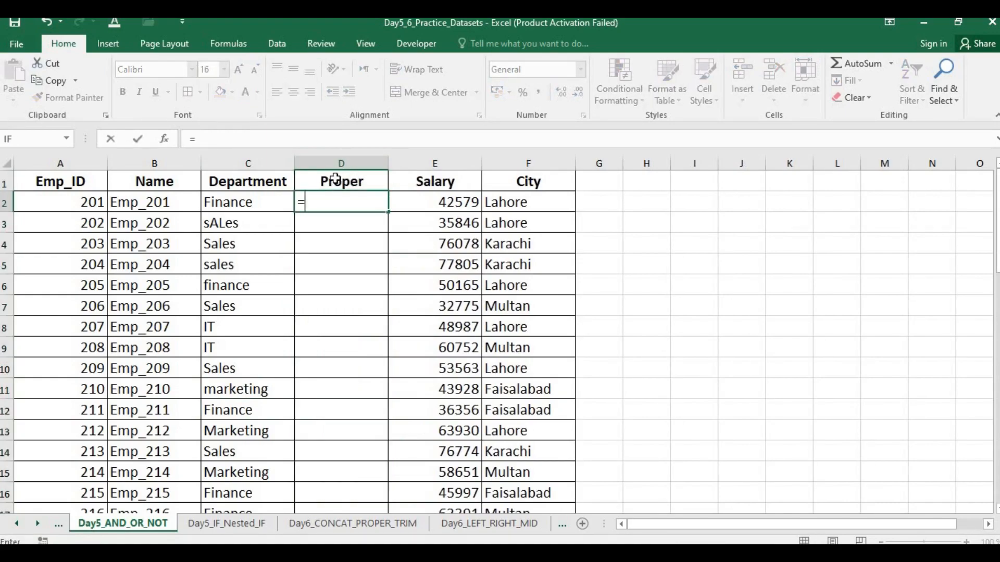
{"action": "type", "text": "Proper"}
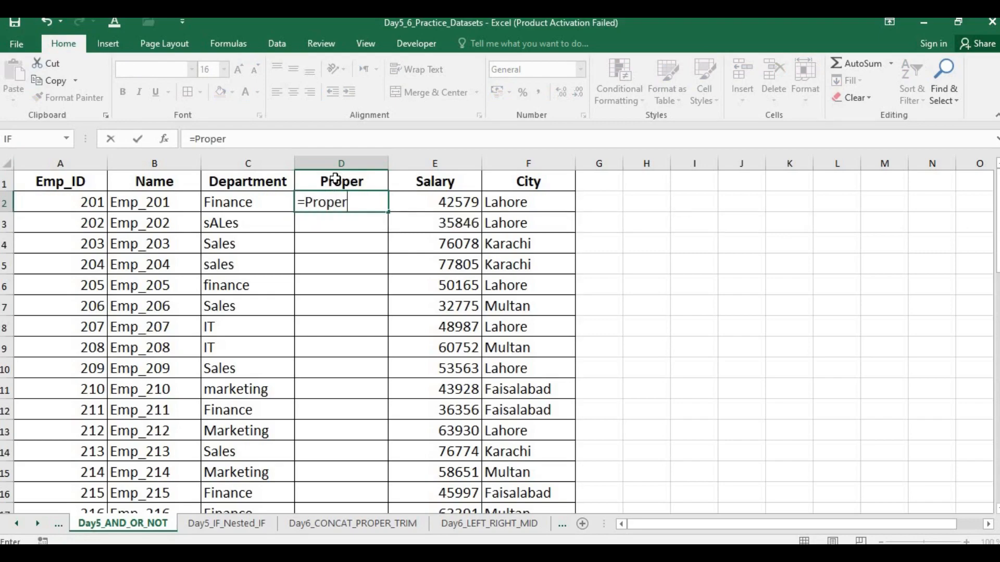
{"action": "type", "text": "("}
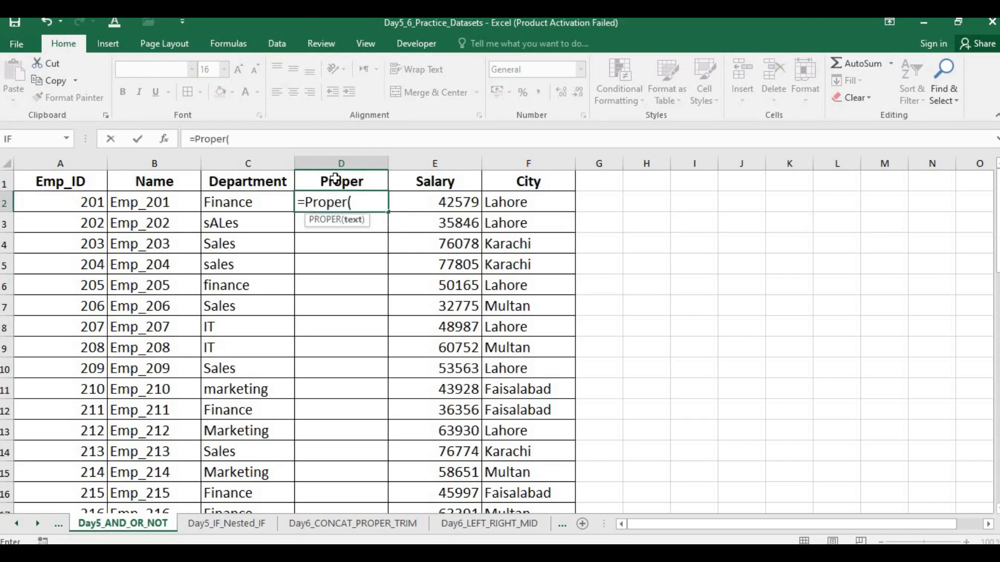
{"action": "left_click", "coordinate": [241, 198]}
{"action": "type", "text": ")"}
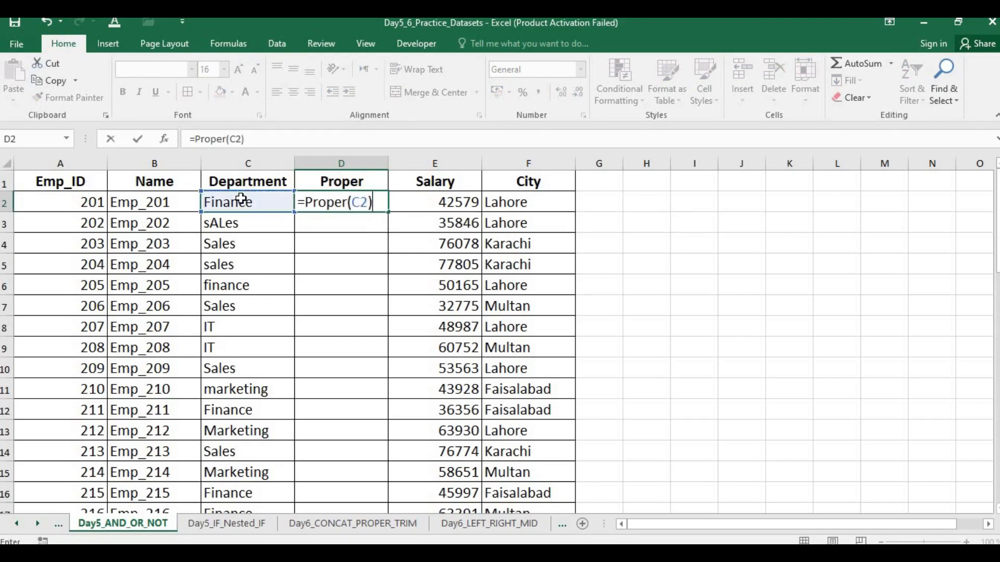
{"action": "key", "text": "Return"}
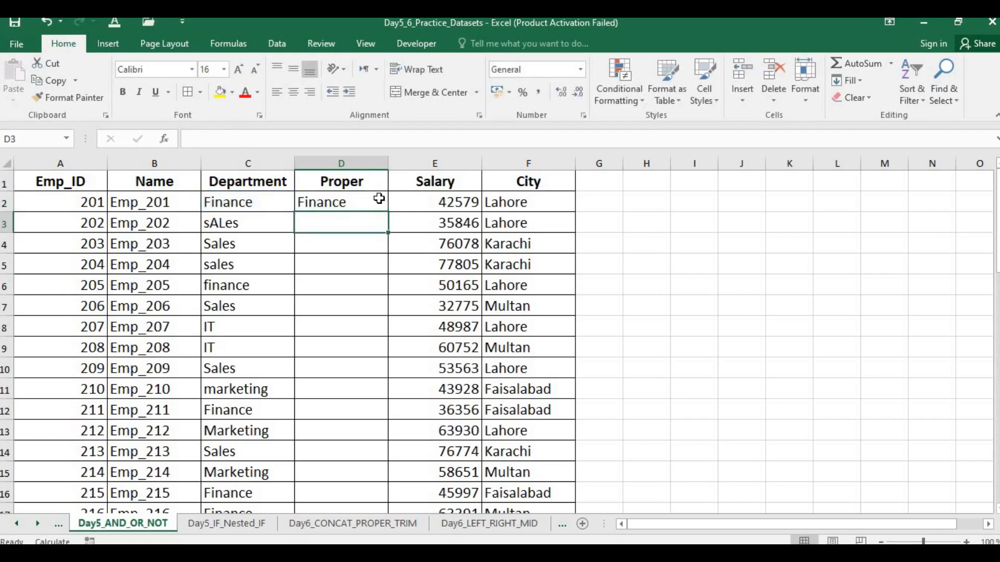
Step: Fill the PROPER formula from D2 down through all employee rows of the Proper column
{"action": "left_click", "coordinate": [381, 200]}
{"action": "double_click", "coordinate": [387, 208]}
{"action": "left_click_drag", "start_coordinate": [366, 203], "coordinate": [382, 207]}
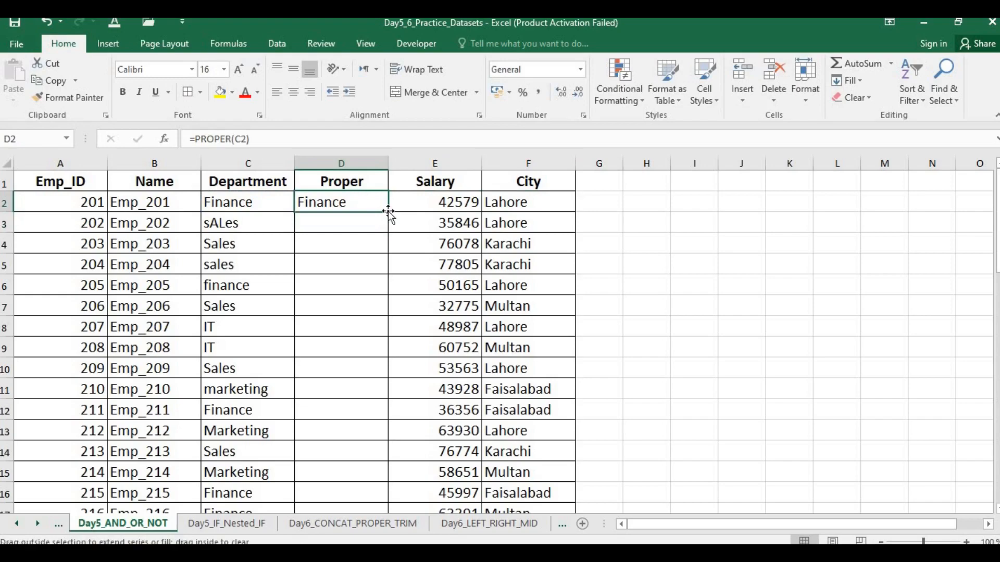
{"action": "double_click", "coordinate": [389, 212]}
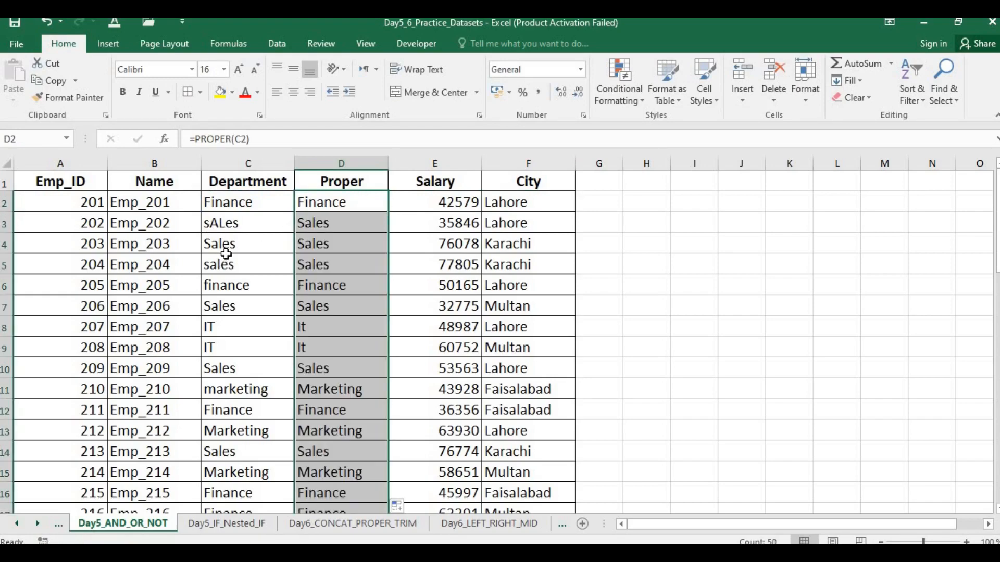
Step: Compare the IT entry in C8 with its PROPER result in D8
{"action": "left_click", "coordinate": [329, 325]}
{"action": "left_click", "coordinate": [244, 326]}
{"action": "left_click", "coordinate": [316, 322]}
{"action": "left_click", "coordinate": [248, 330]}
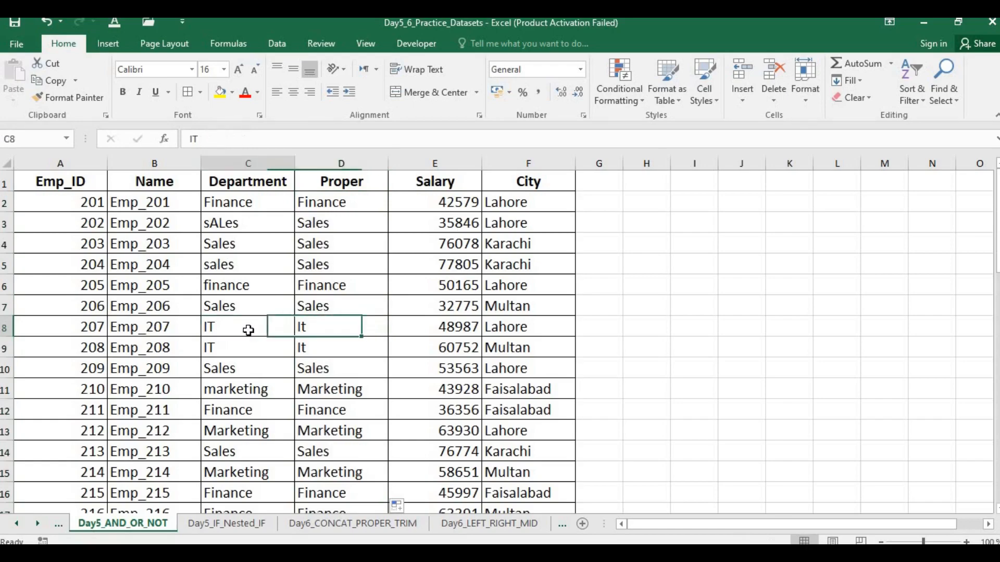
{"action": "left_click", "coordinate": [314, 325]}
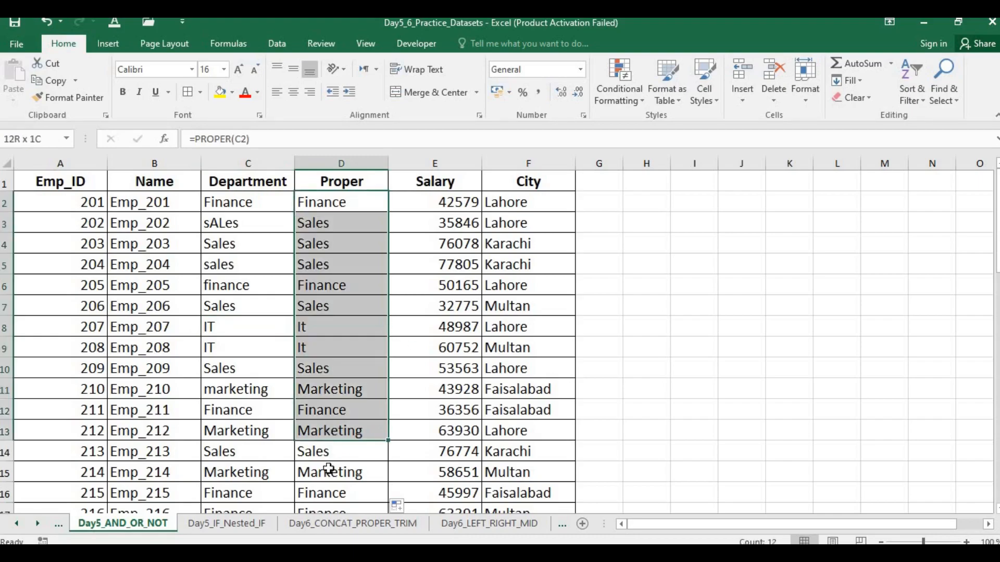